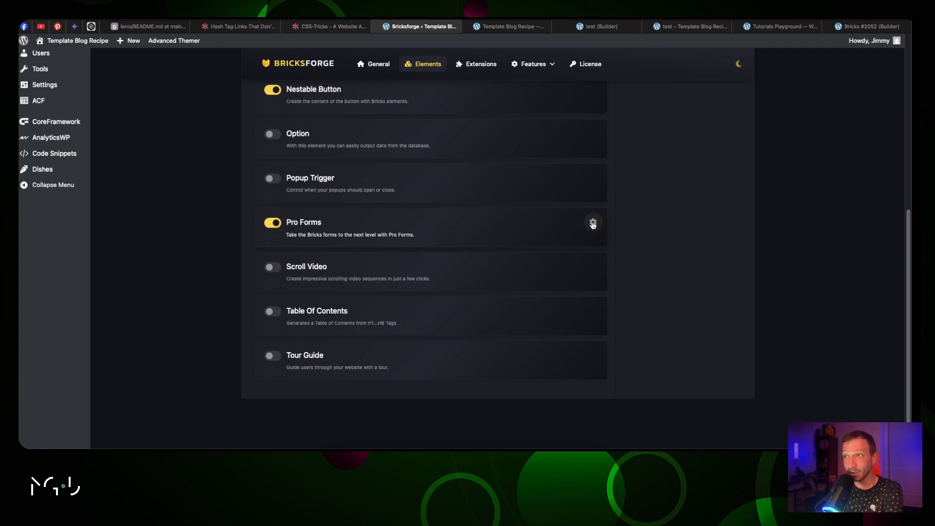
# - Check the Pro Forms element's HCaptcha and Turnstile options in the Bricksforge settings and leave them without changes
pyautogui.click(592, 222)
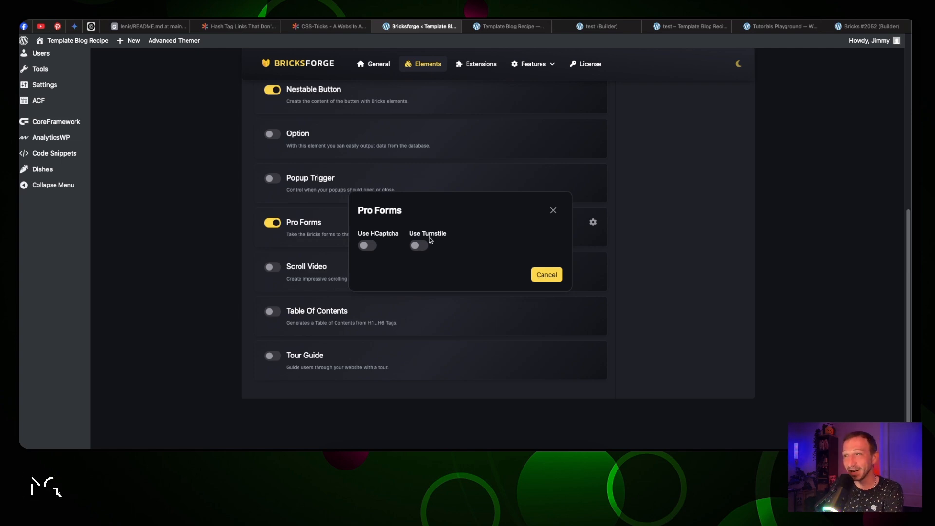
pyautogui.click(540, 276)
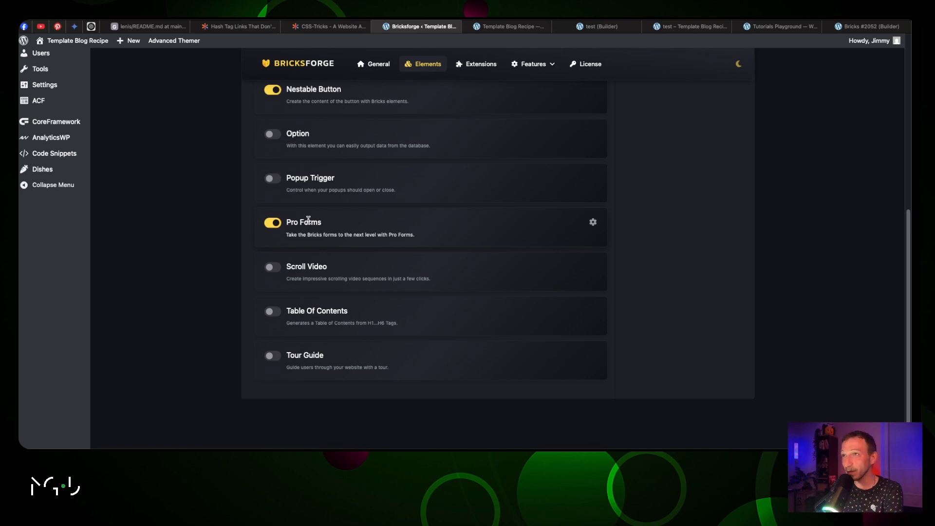
pyautogui.scroll(4, 308, 219)
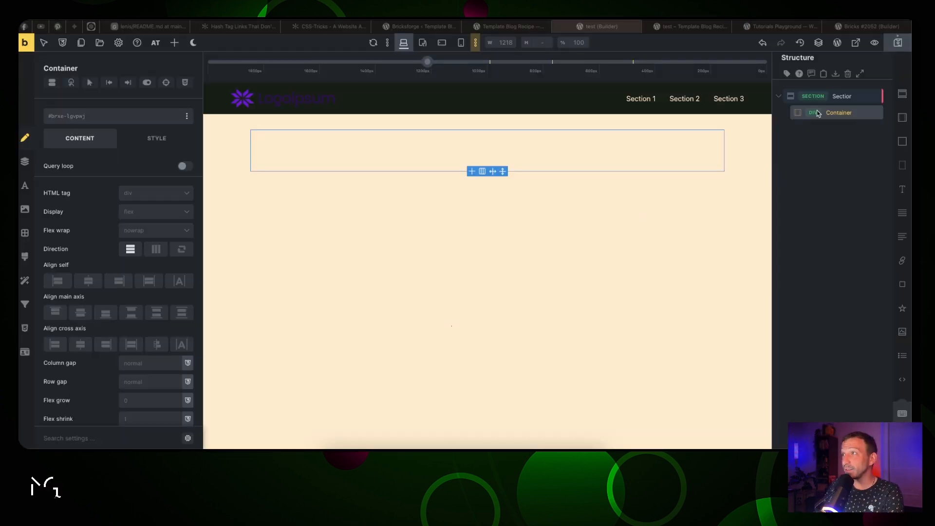
# - Add a Bricksforge Pro Forms element inside the section's empty Container
pyautogui.click(841, 115)
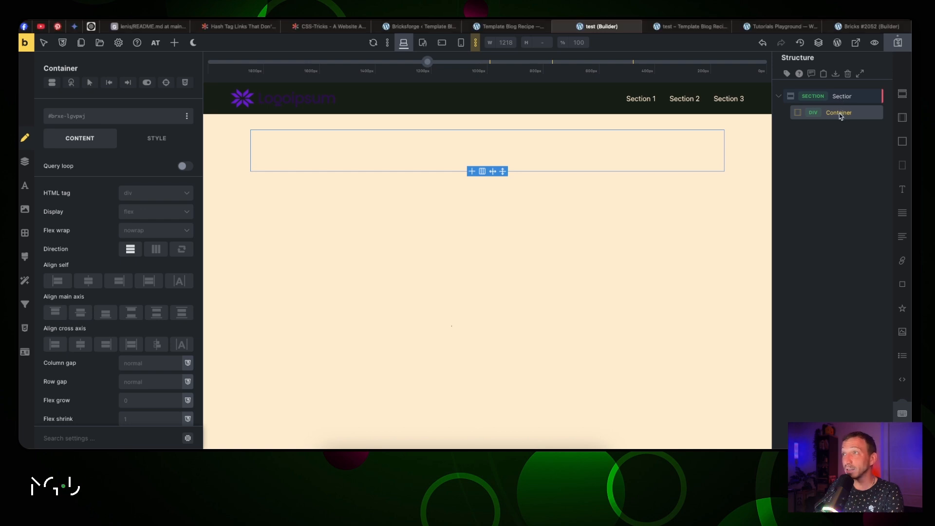
pyautogui.click(174, 42)
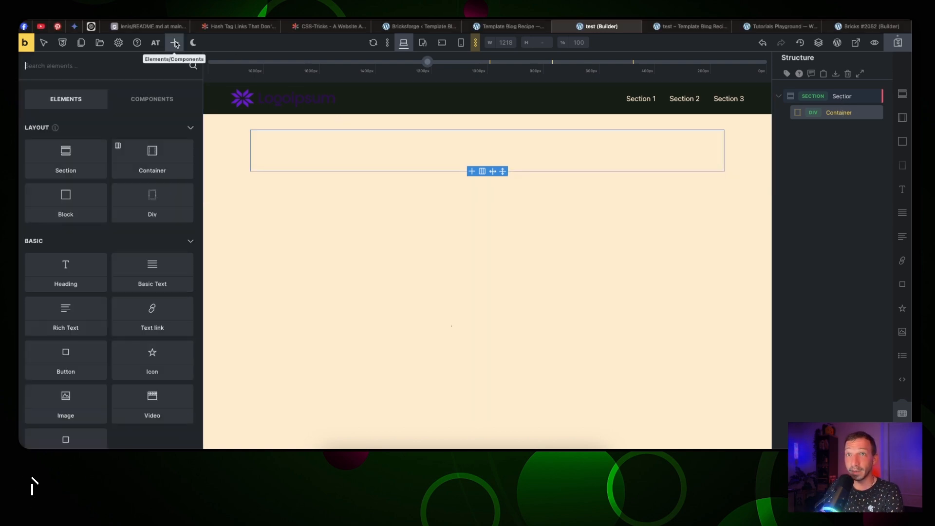
pyautogui.scroll(-10, 152, 137)
pyautogui.scroll(-15, 152, 137)
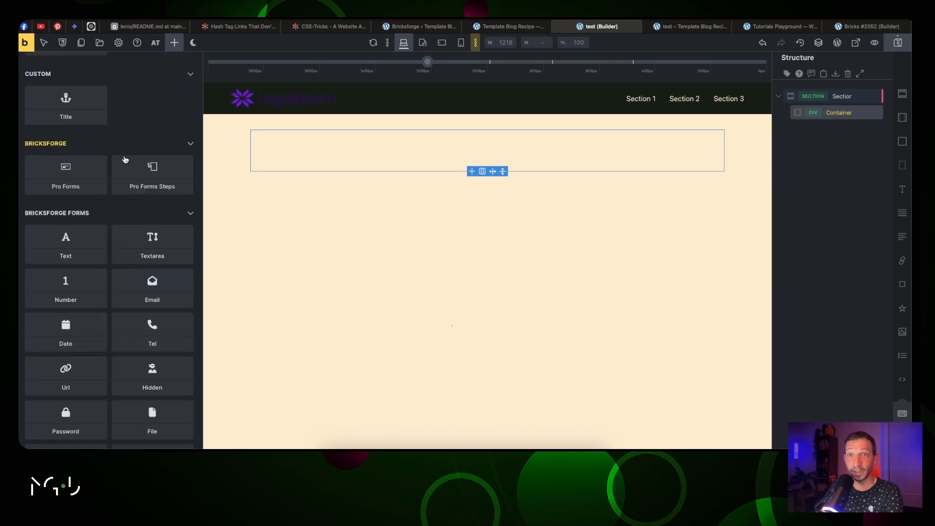
pyautogui.click(60, 186)
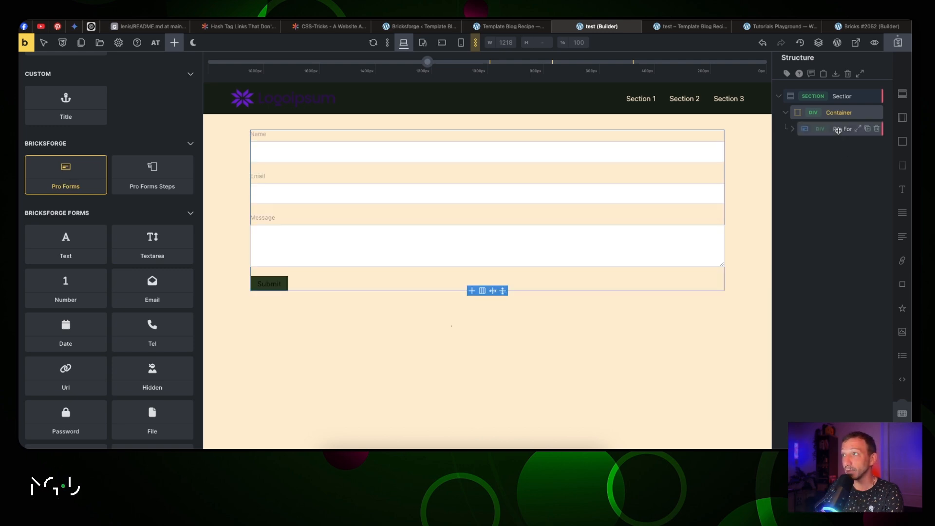
# - Expand the Pro Forms element and inspect its nested Text, Email, Textarea, Submit Wrapper and Submit Button elements
pyautogui.click(838, 130)
pyautogui.click(792, 130)
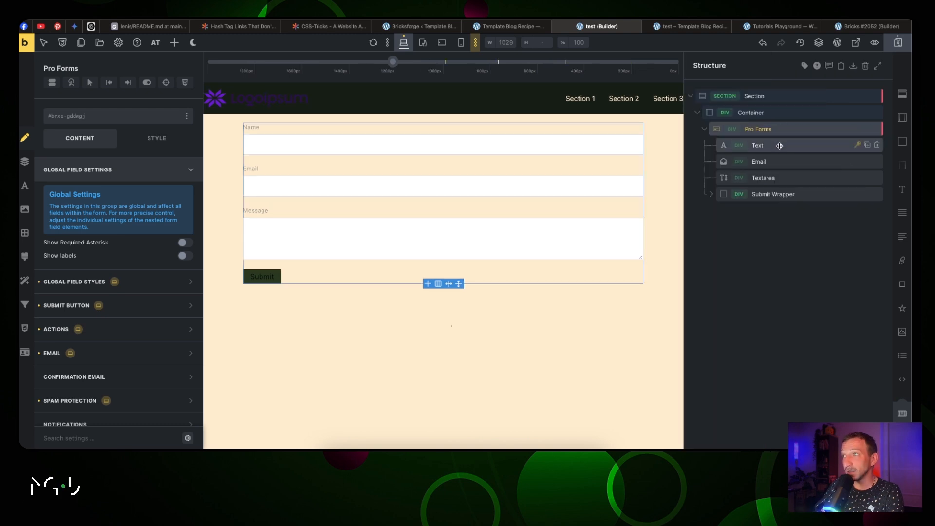
pyautogui.click(779, 146)
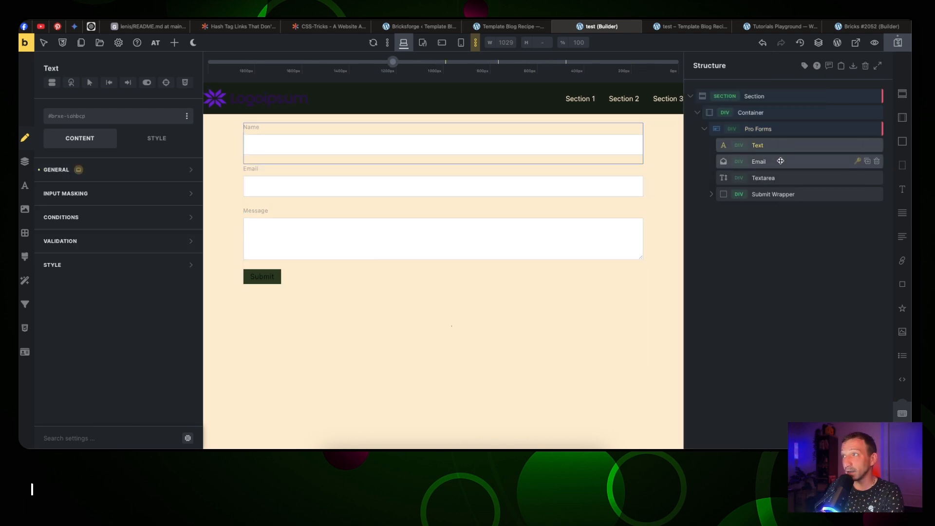
pyautogui.click(780, 165)
pyautogui.click(784, 178)
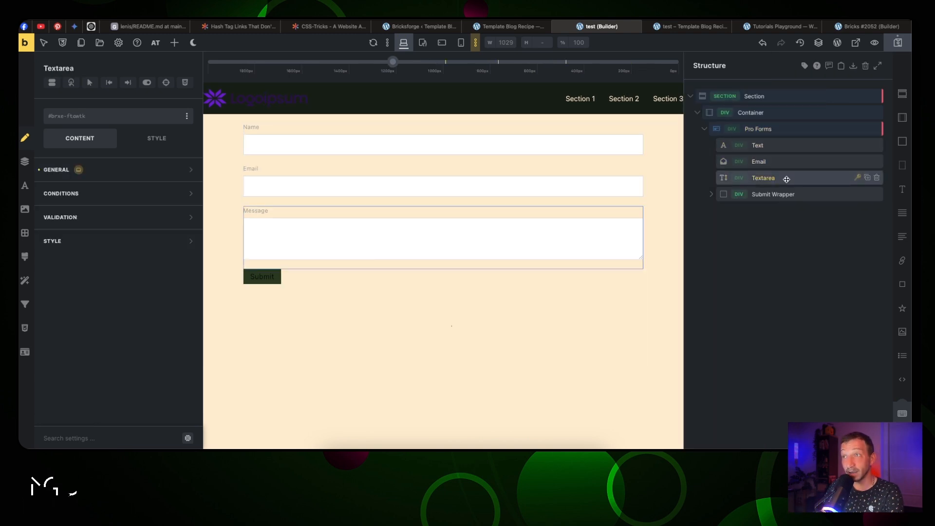
pyautogui.click(794, 194)
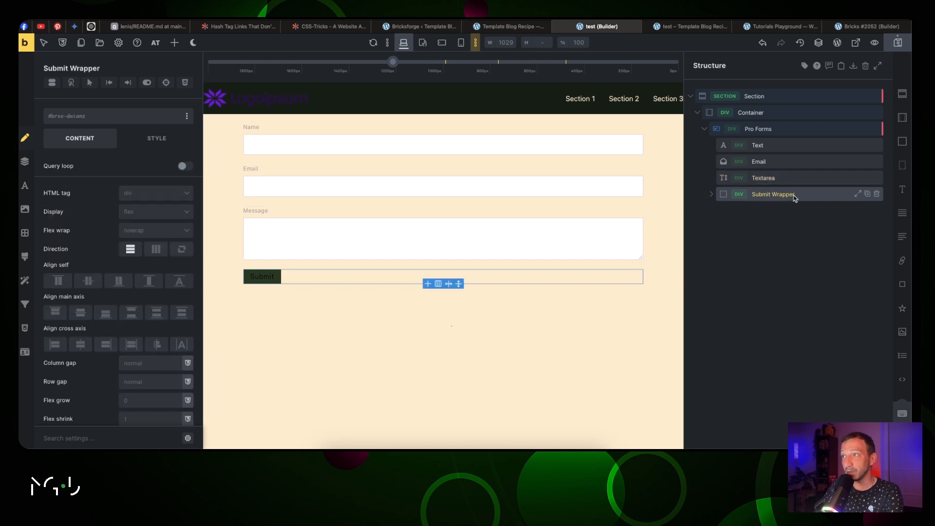
pyautogui.click(710, 195)
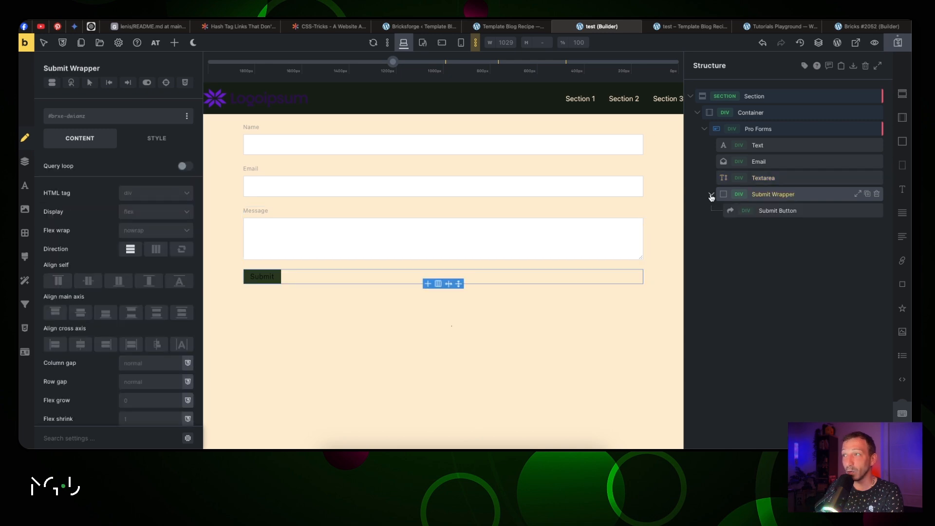
pyautogui.click(805, 211)
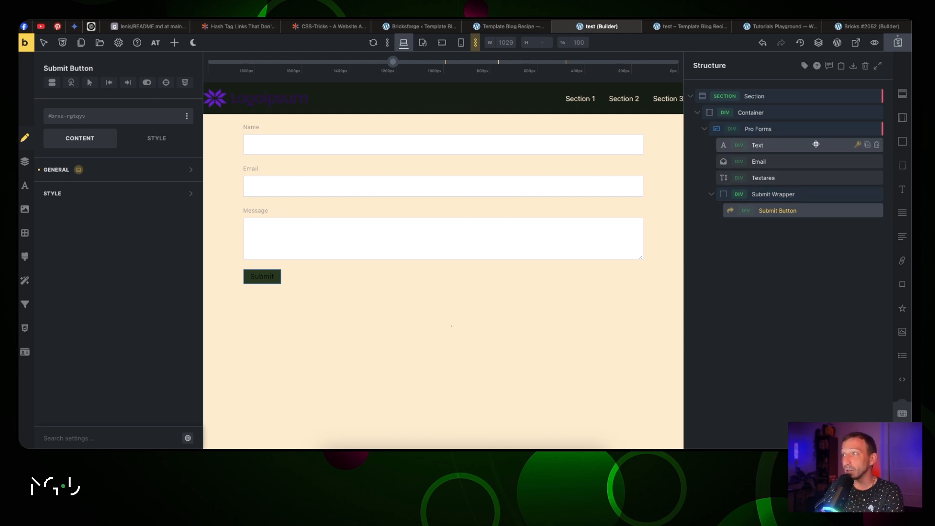
pyautogui.click(814, 129)
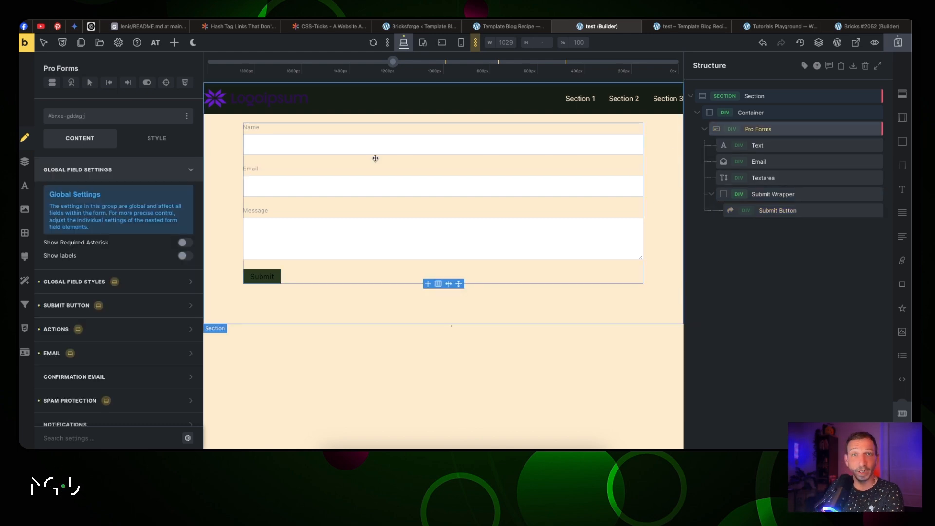
# - Review the Pro Forms setting groups for global field styles, submit button, actions and email
pyautogui.click(183, 169)
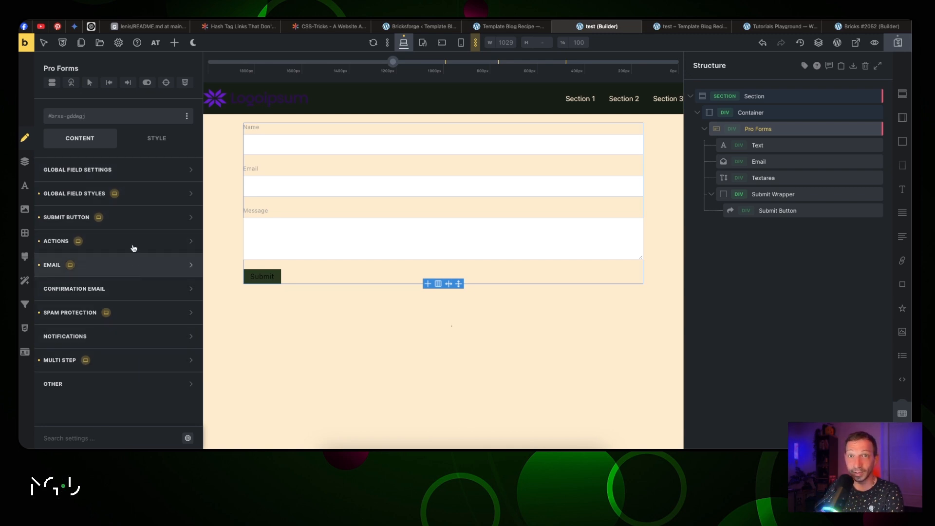
pyautogui.click(131, 198)
pyautogui.click(140, 194)
pyautogui.click(140, 216)
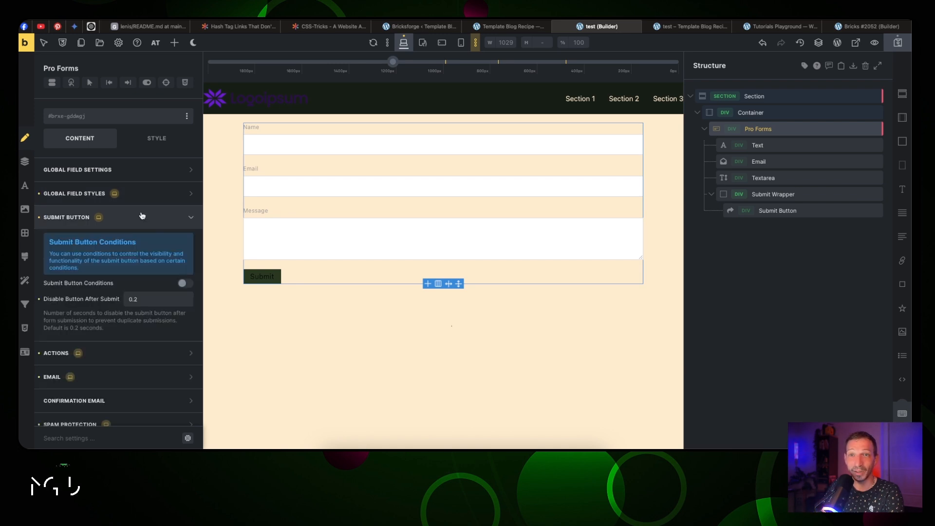
pyautogui.scroll(-2, 155, 234)
pyautogui.scroll(2, 152, 214)
pyautogui.click(152, 187)
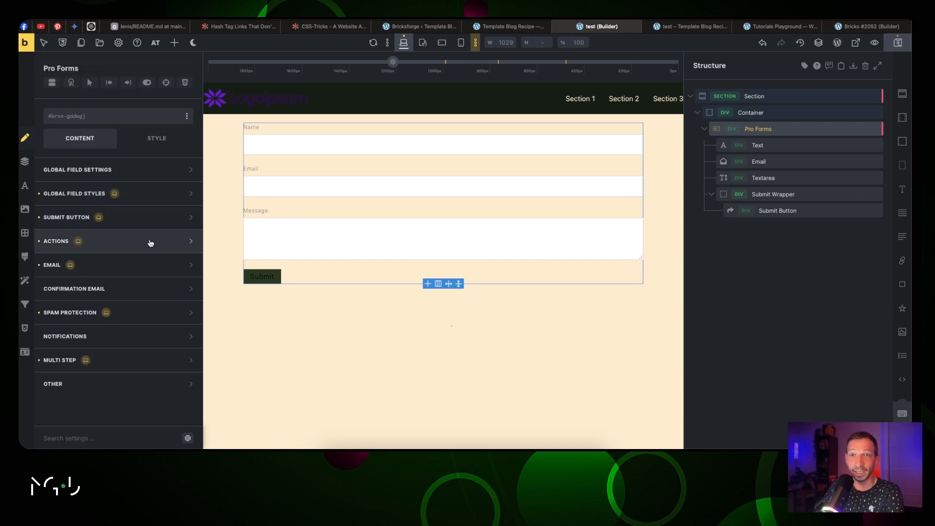
pyautogui.click(150, 242)
pyautogui.scroll(-4, 150, 243)
pyautogui.scroll(4, 151, 242)
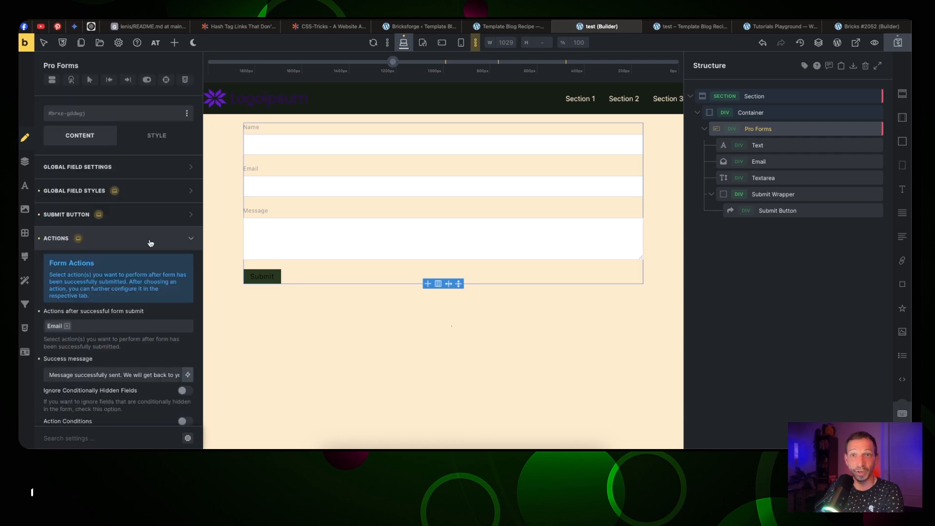
pyautogui.click(151, 241)
pyautogui.click(154, 267)
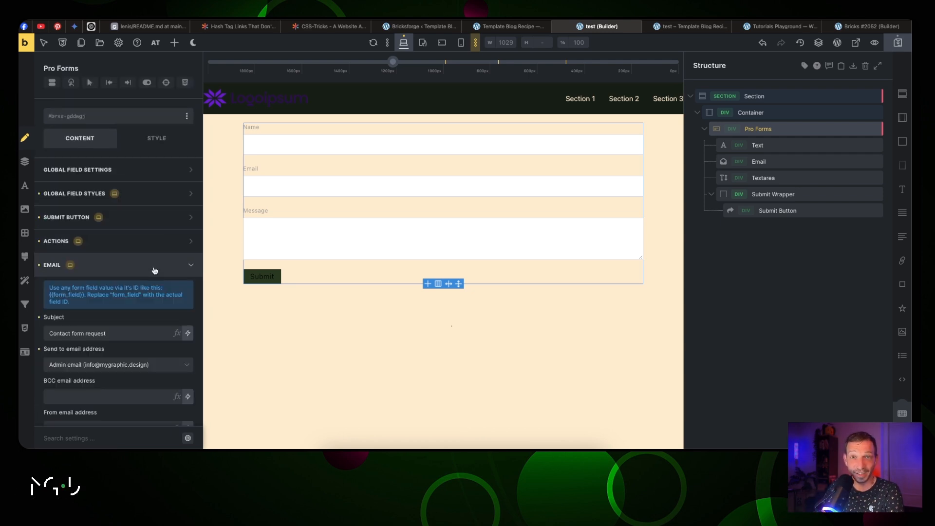
pyautogui.click(151, 267)
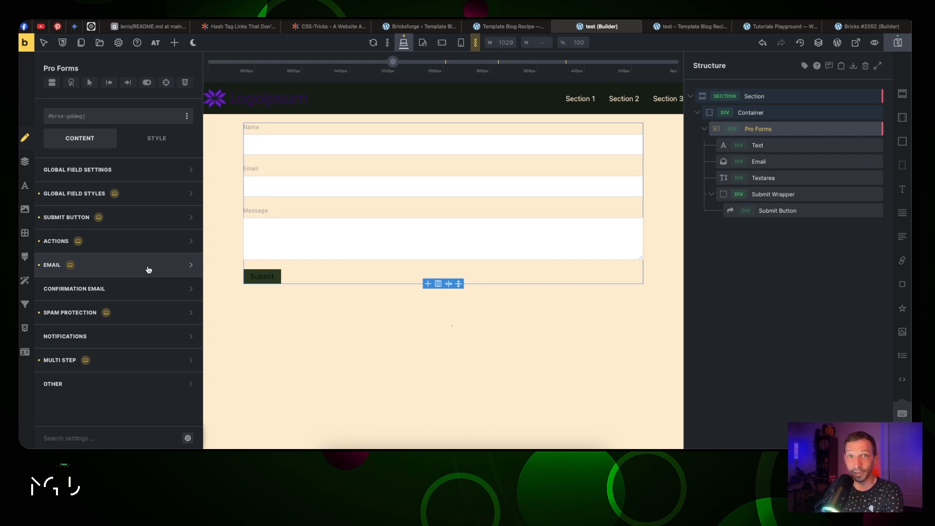
# - Try the Show Required Asterisk option in the form's global field settings, and turn it back off
pyautogui.click(139, 172)
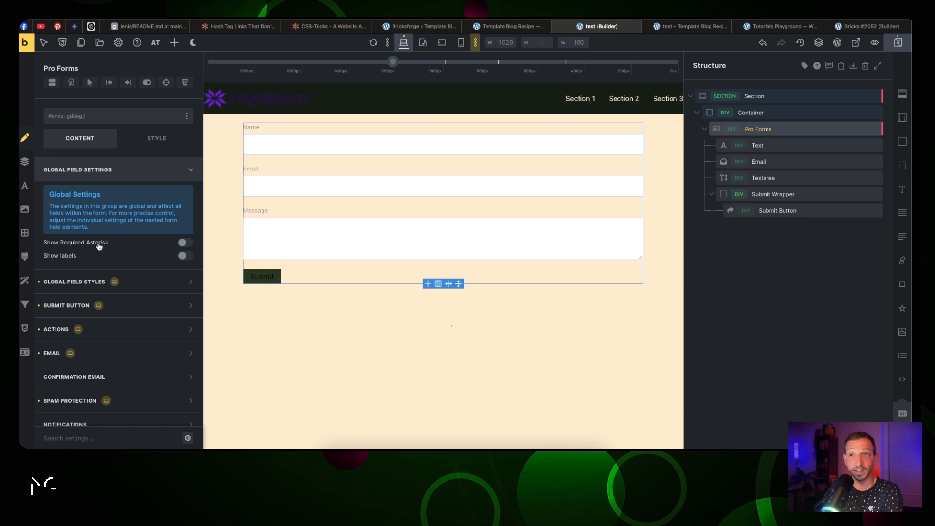
pyautogui.click(185, 242)
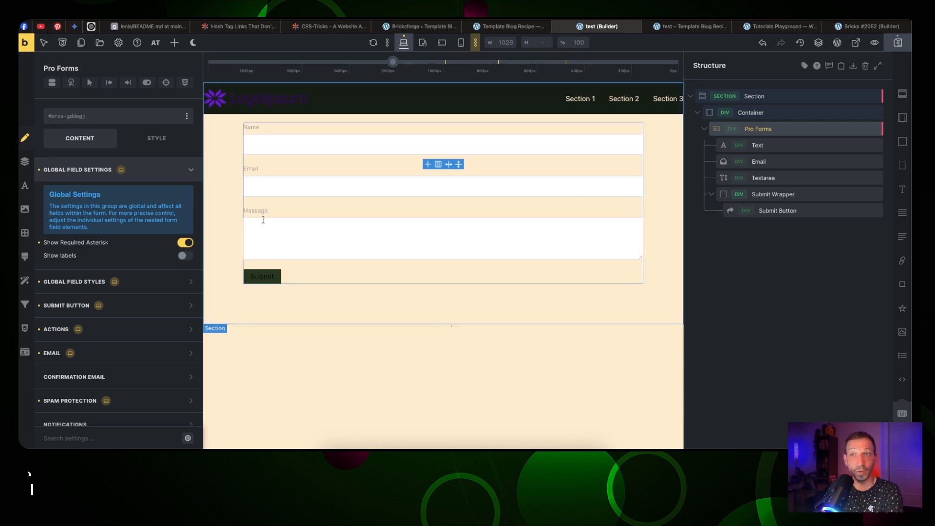
pyautogui.click(186, 242)
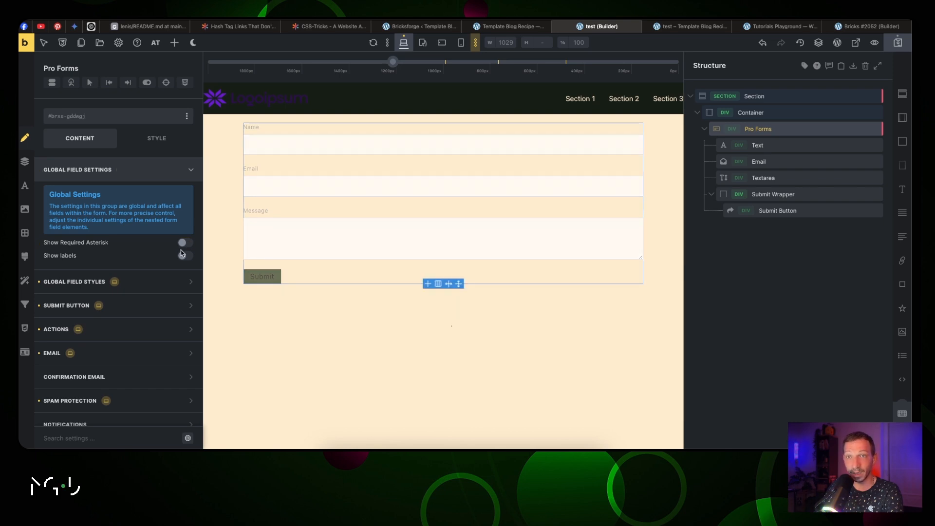
# - Set the required asterisk typography color to var(--jt-primary) in the form's global field styles
pyautogui.click(149, 284)
pyautogui.scroll(-1, 161, 272)
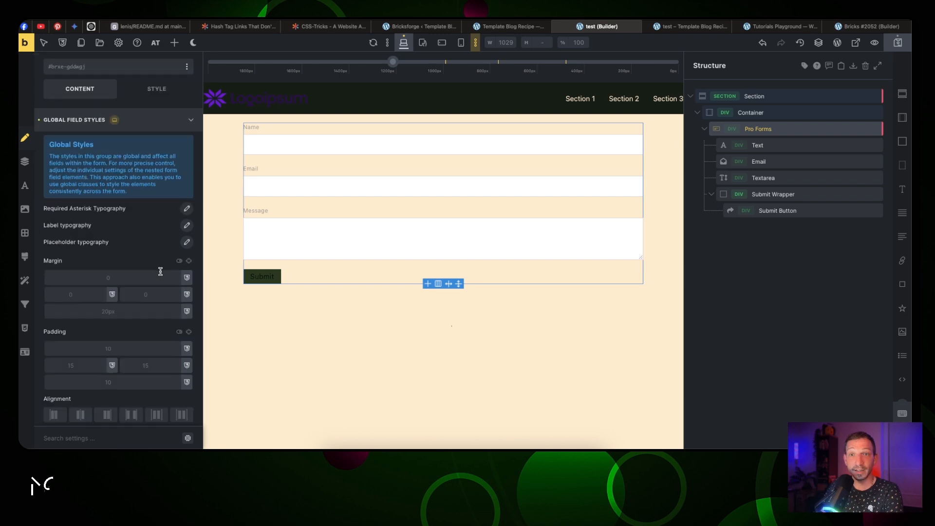
pyautogui.click(185, 209)
pyautogui.click(187, 209)
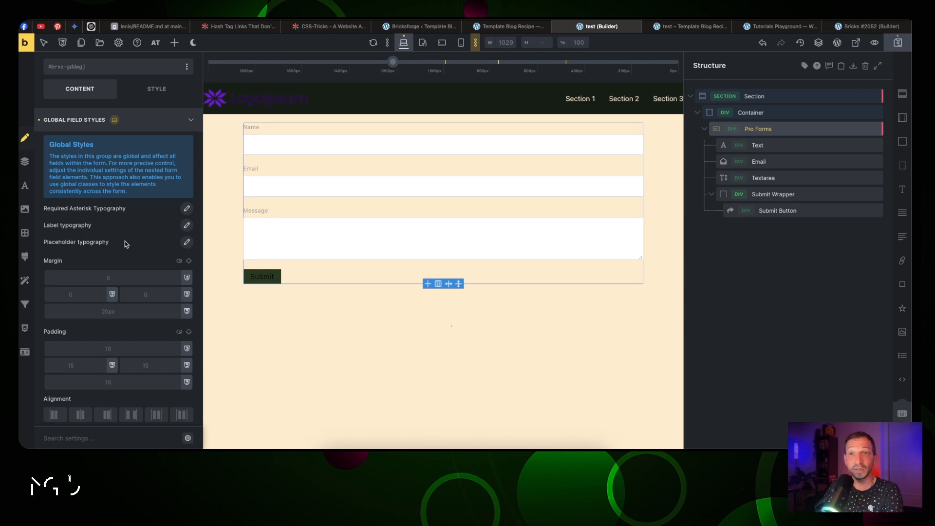
pyautogui.click(187, 209)
pyautogui.click(177, 233)
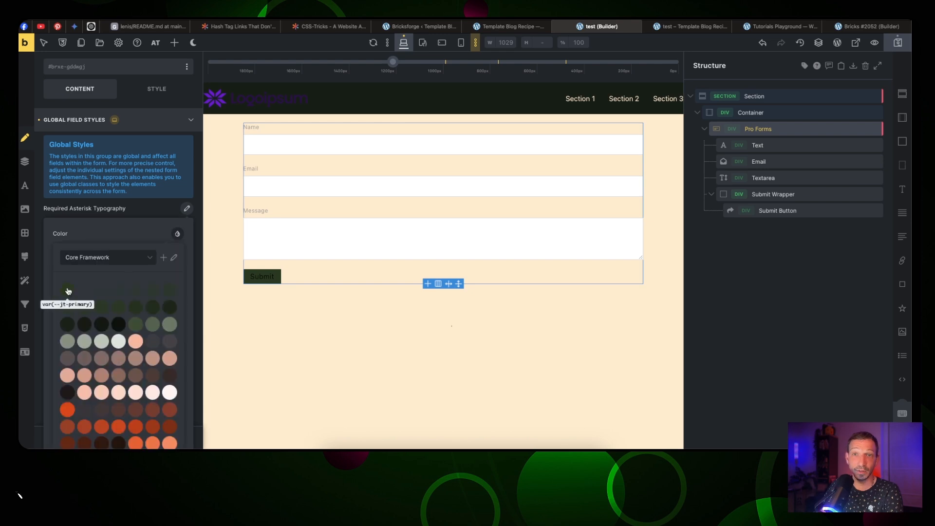
pyautogui.click(68, 290)
pyautogui.click(187, 209)
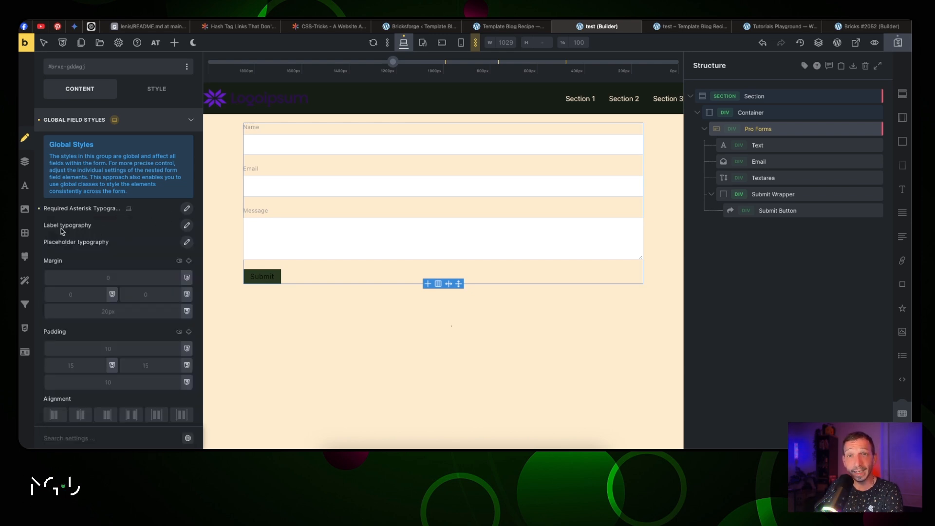
# - Set the label typography color to var(--jt-primary) in the form's global field styles
pyautogui.click(187, 226)
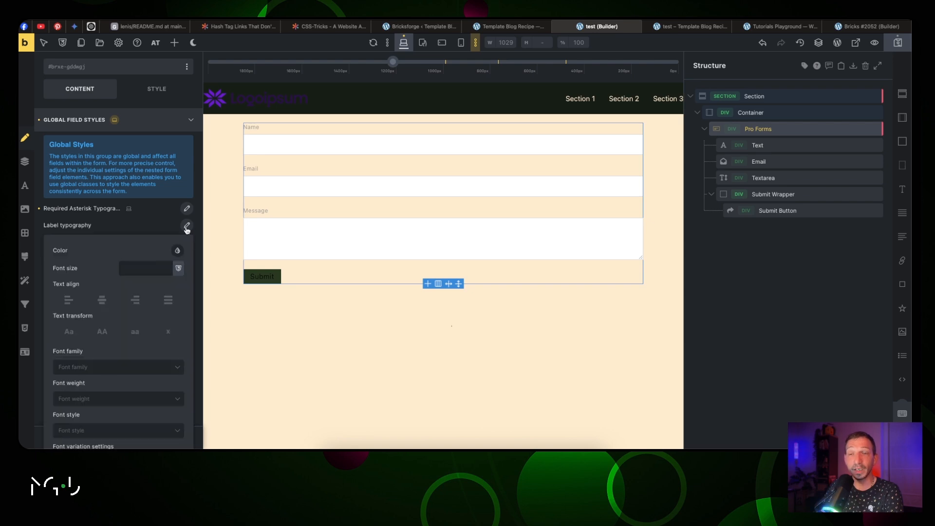
pyautogui.click(177, 251)
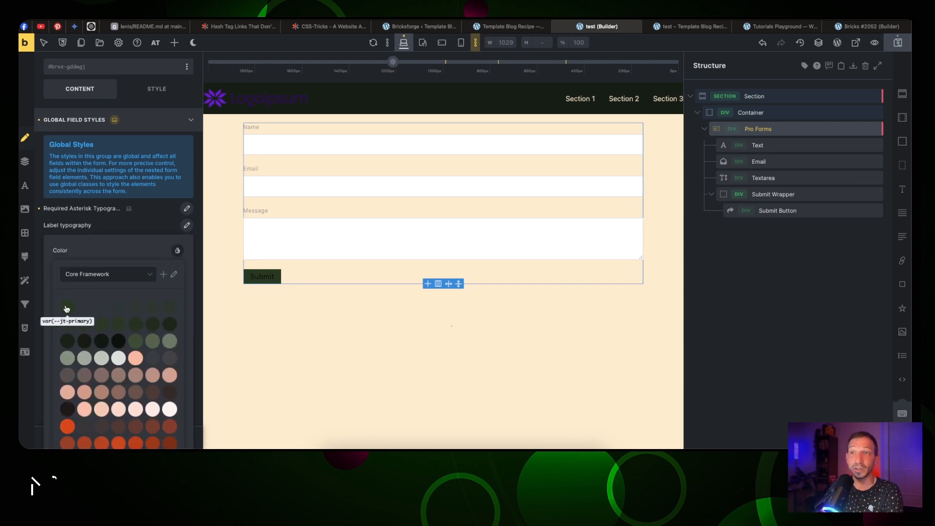
pyautogui.click(66, 308)
pyautogui.click(186, 224)
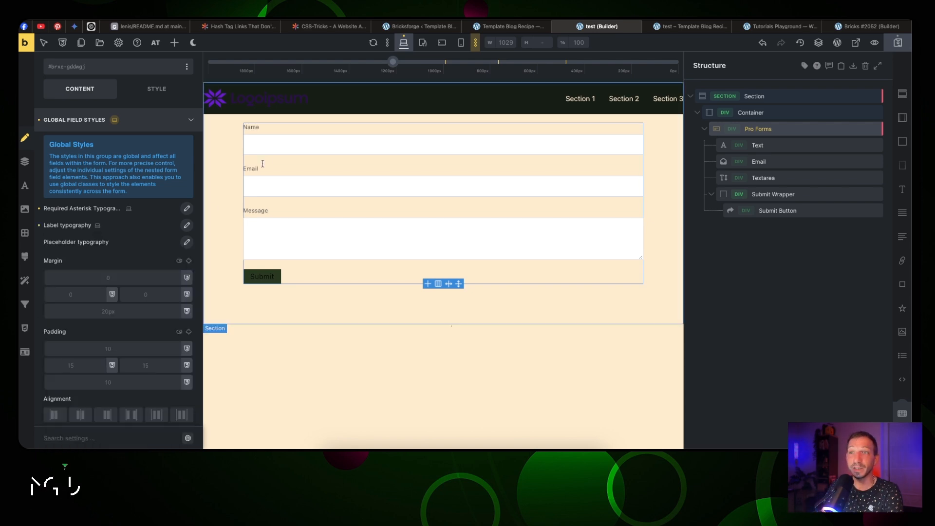
# - Set the placeholder typography color to the bright orange-red swatch from the Core Framework palette
pyautogui.click(185, 244)
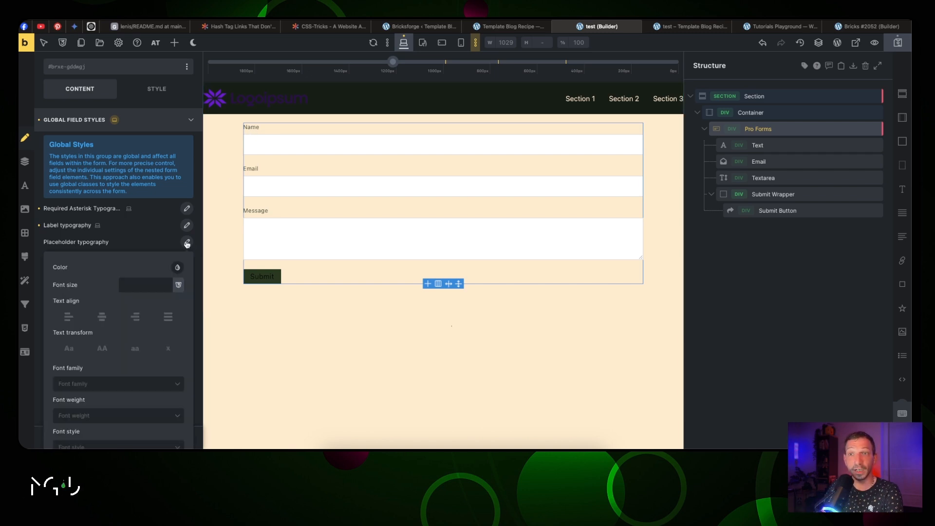
pyautogui.click(173, 267)
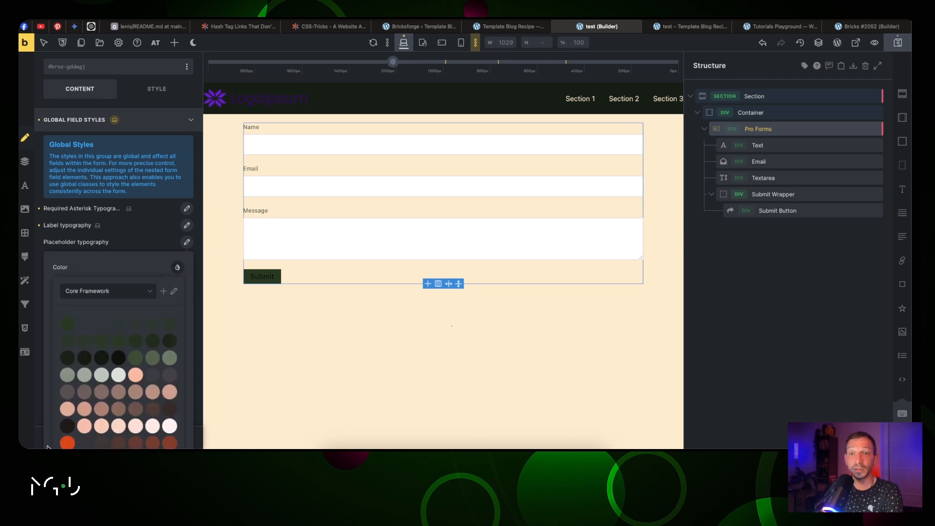
pyautogui.click(65, 443)
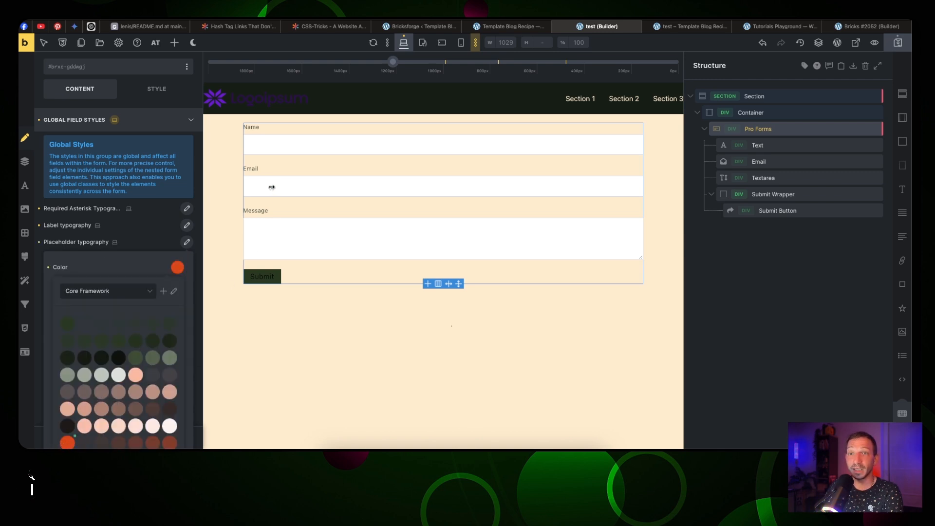
pyautogui.click(126, 242)
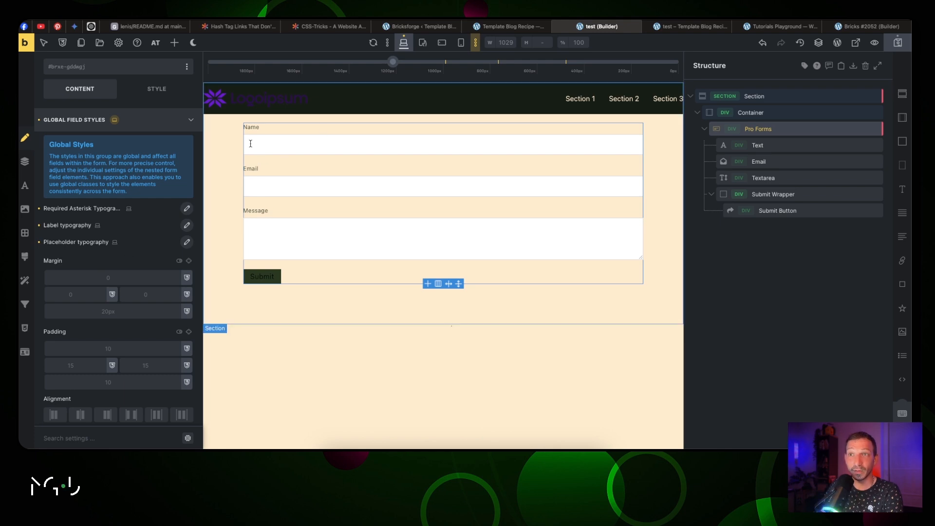
pyautogui.click(327, 143)
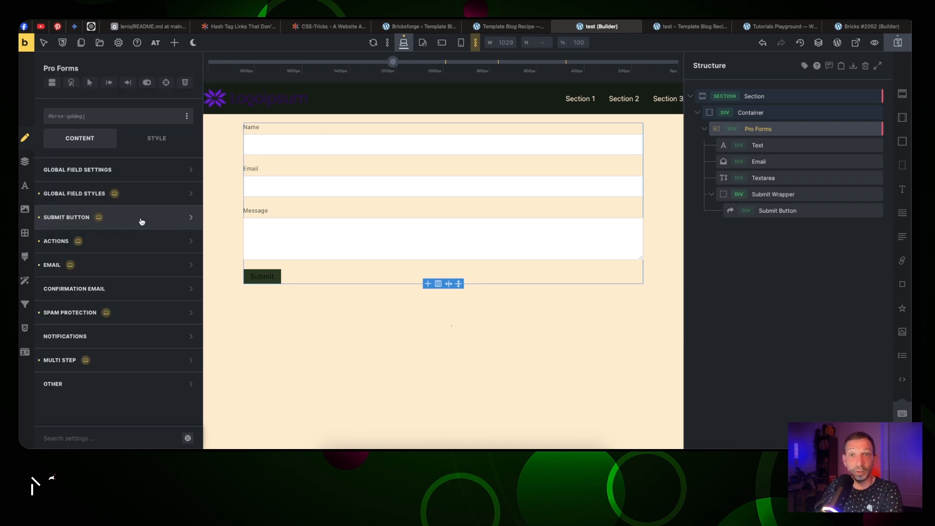
# - Examine the form's submit button settings and the list of available actions after a successful submit
pyautogui.click(141, 221)
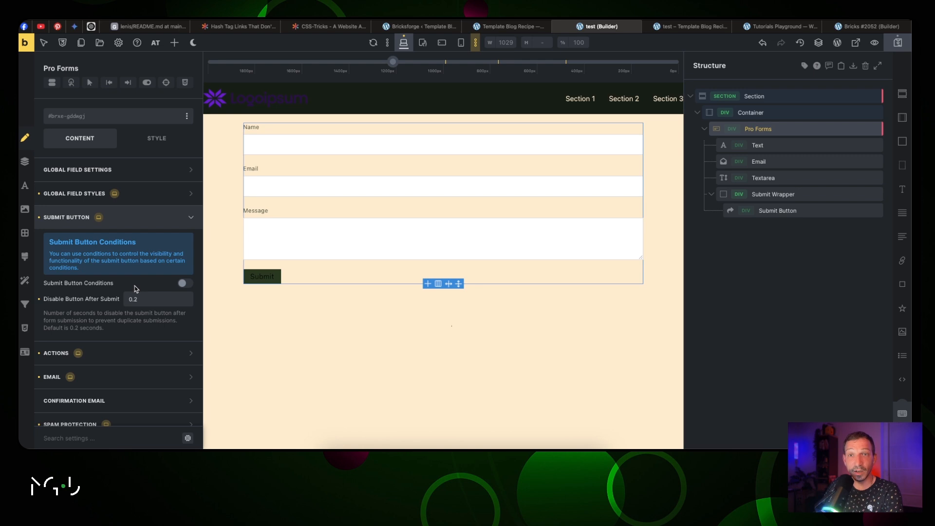
pyautogui.click(124, 218)
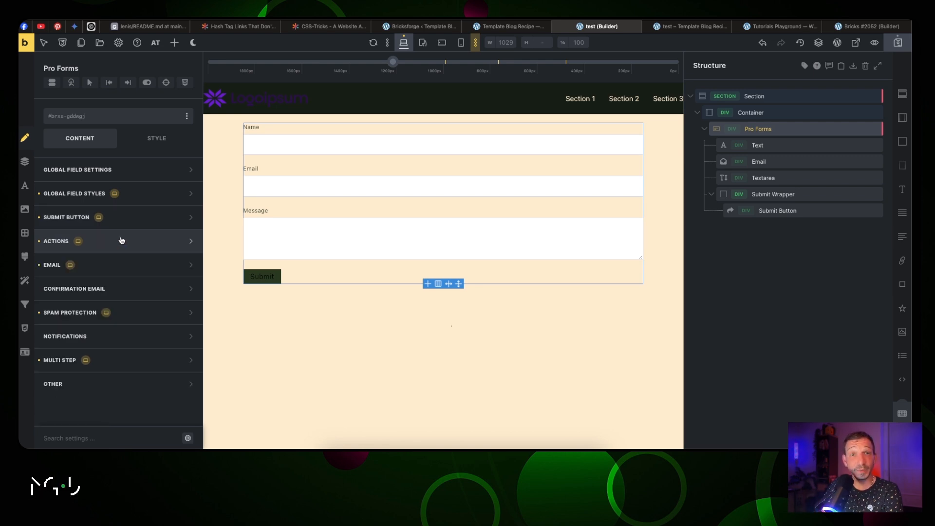
pyautogui.click(122, 241)
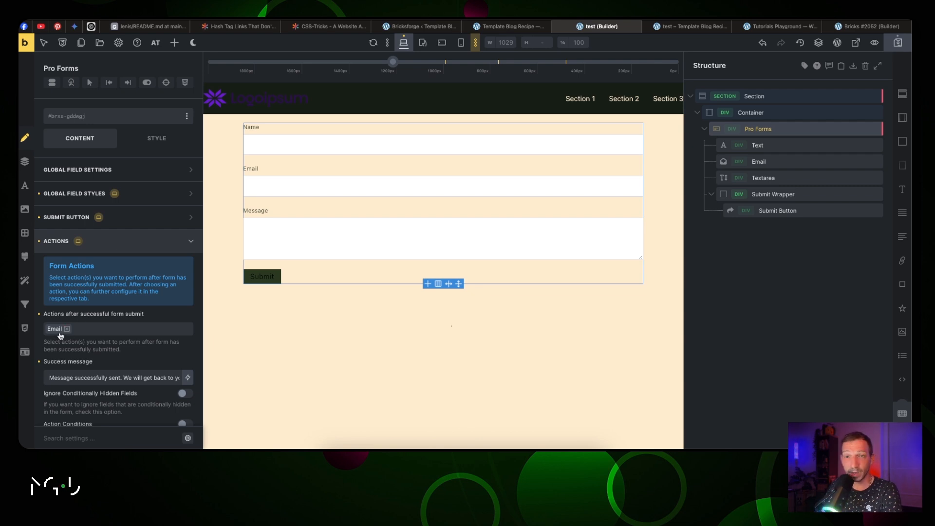
pyautogui.click(82, 330)
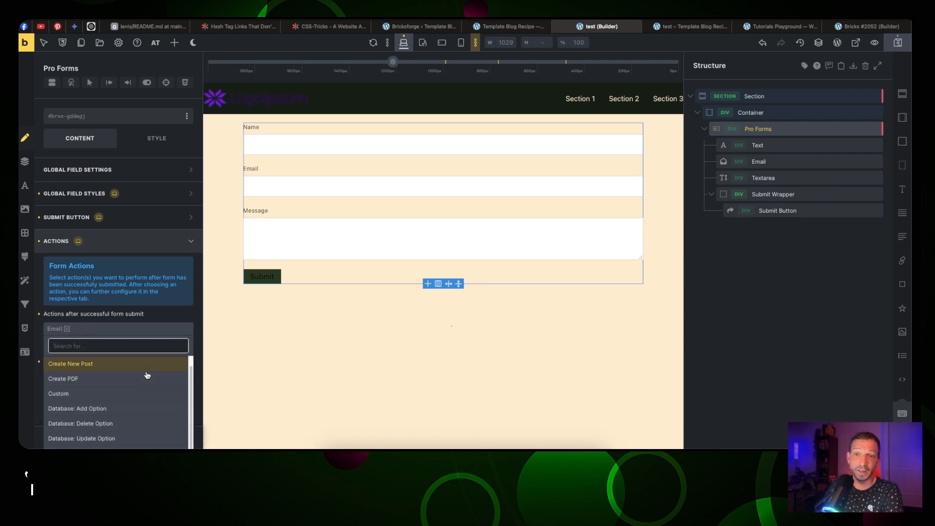
pyautogui.scroll(-3, 147, 375)
pyautogui.scroll(-1, 197, 396)
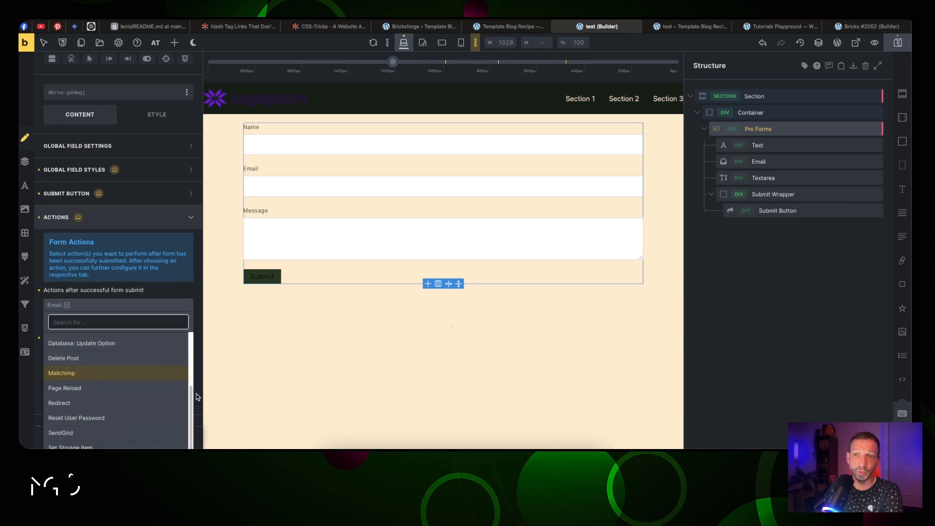
pyautogui.scroll(-3, 198, 397)
pyautogui.scroll(-1, 152, 292)
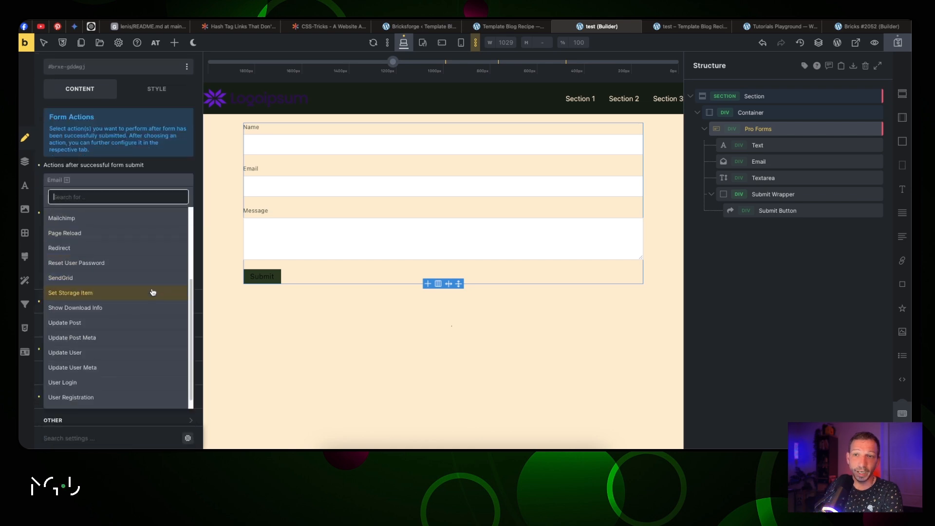
pyautogui.scroll(8, 153, 292)
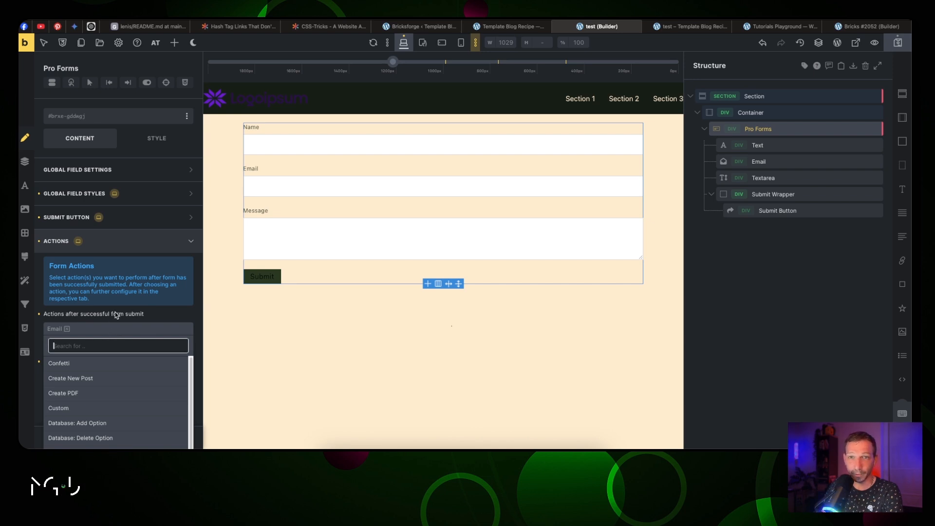
# - Add Confetti to the form's actions after successful submit, alongside Email
pyautogui.click(96, 330)
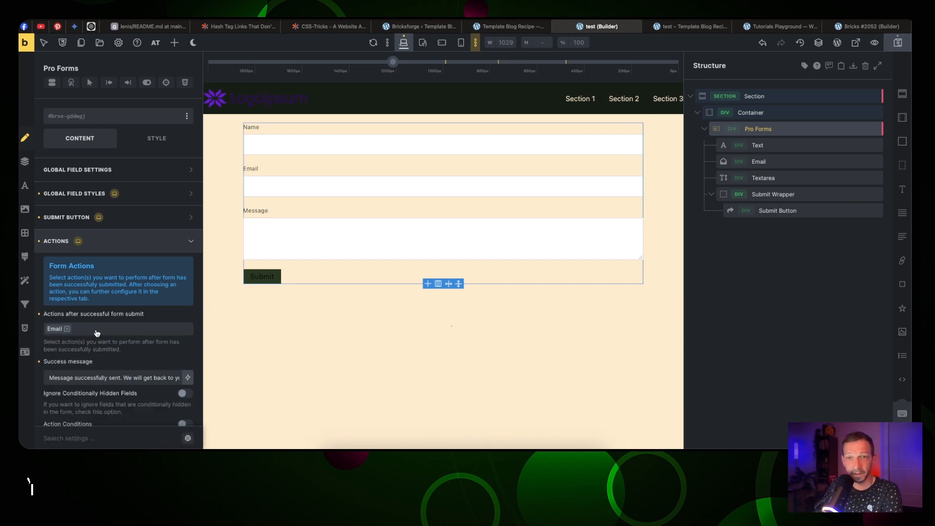
pyautogui.click(96, 333)
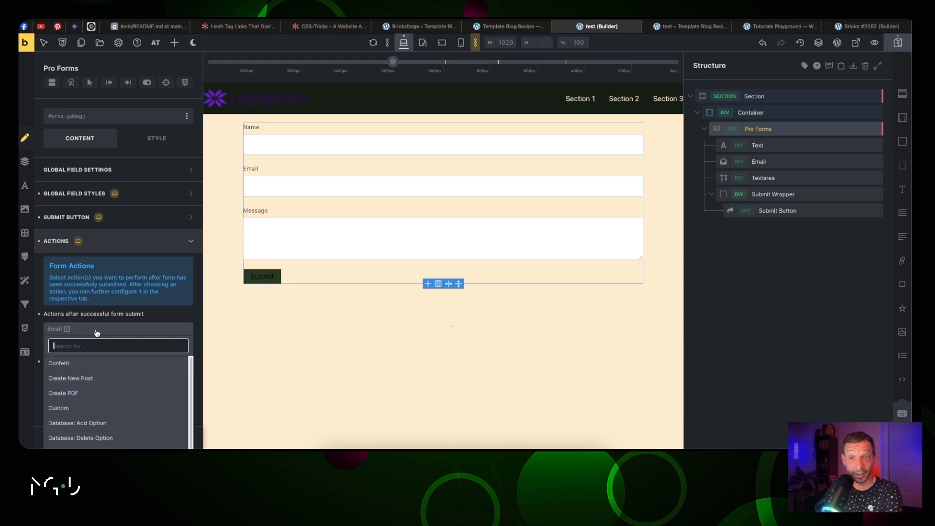
pyautogui.click(90, 368)
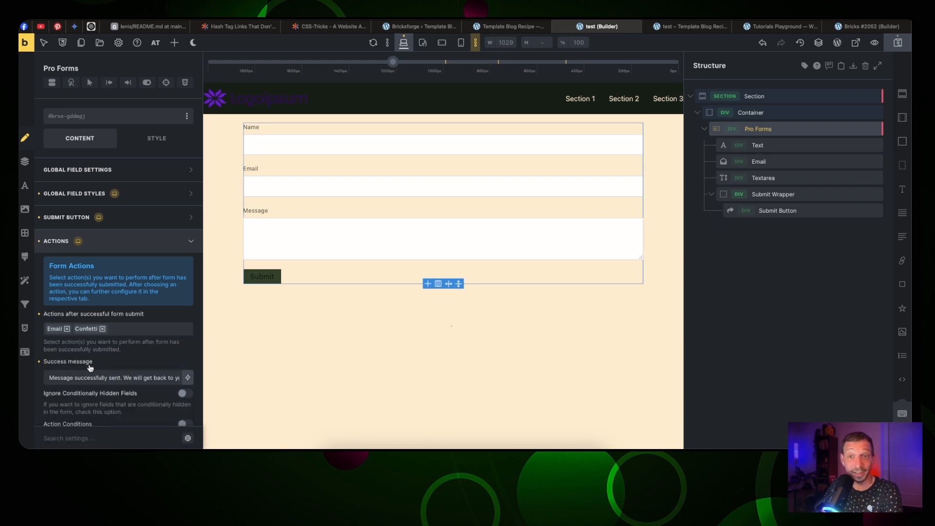
# - Set the form's success message to "Thank you for your message! We'll get back to you in 48 hours."
pyautogui.scroll(-2, 102, 355)
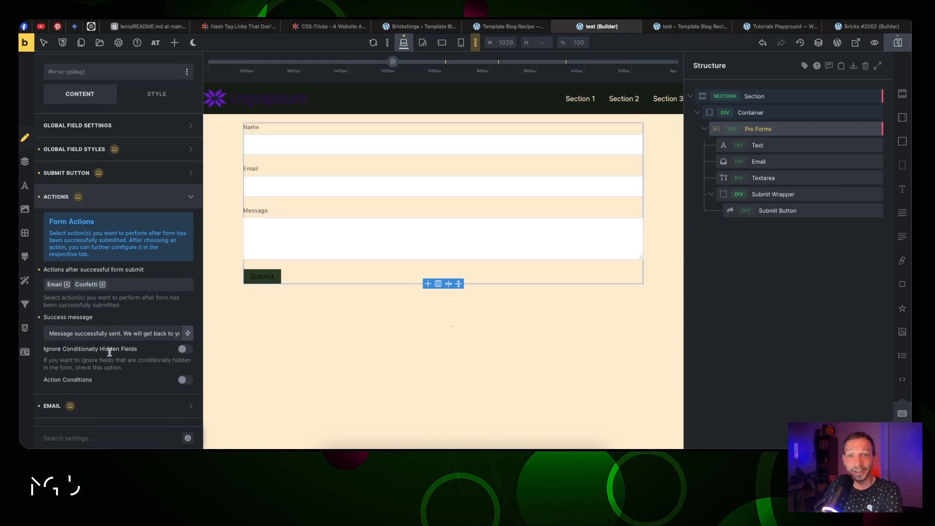
pyautogui.tripleClick(87, 324)
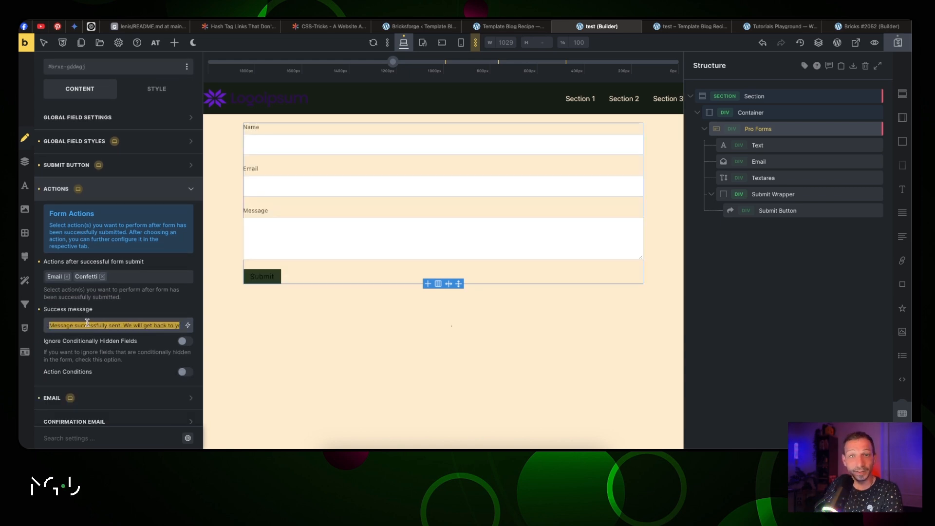
pyautogui.write('Than')
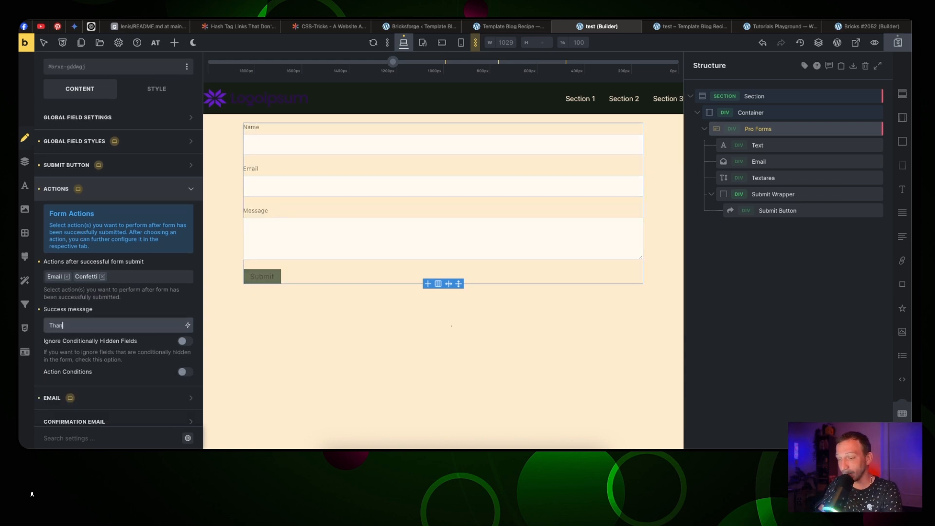
pyautogui.write("k you for your message! We'll get back to you in 48 hours.")
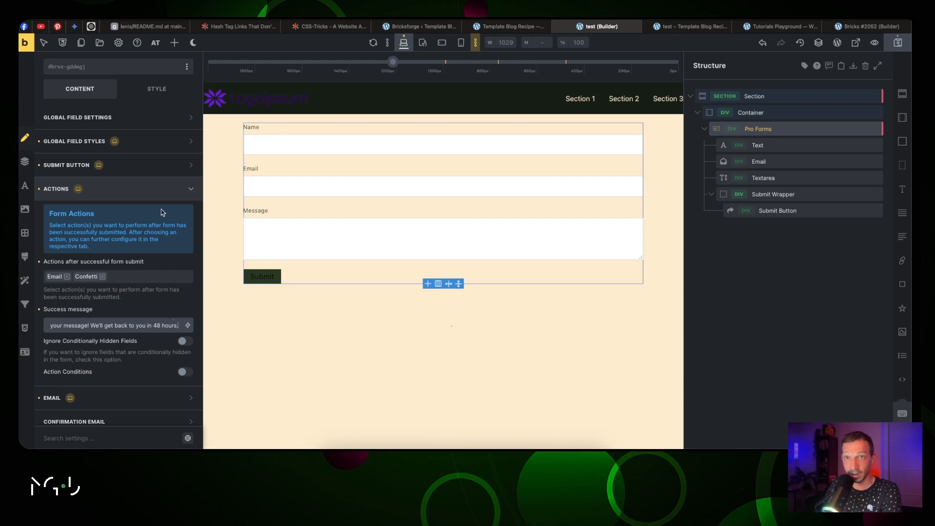
pyautogui.click(160, 193)
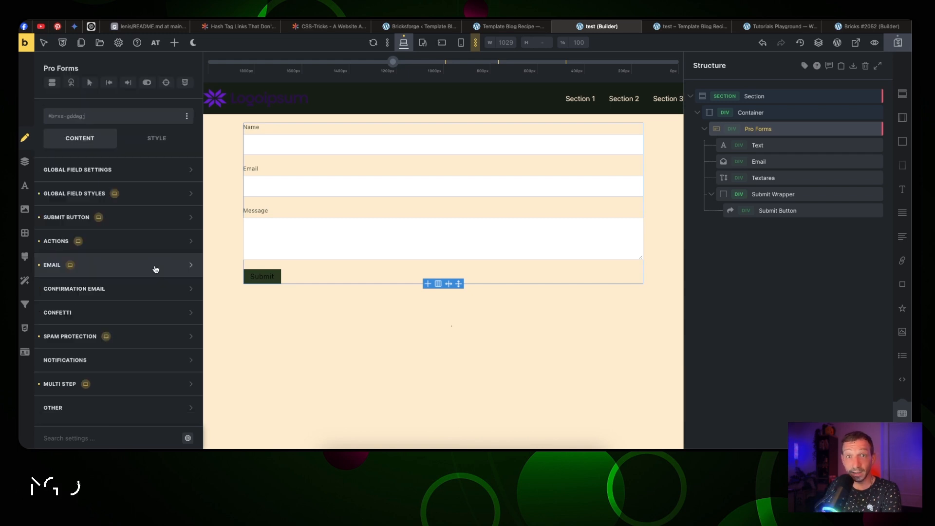
# - Try the custom and dynamic recipient options in the form's email settings, and set the recipient back to the admin email
pyautogui.click(156, 269)
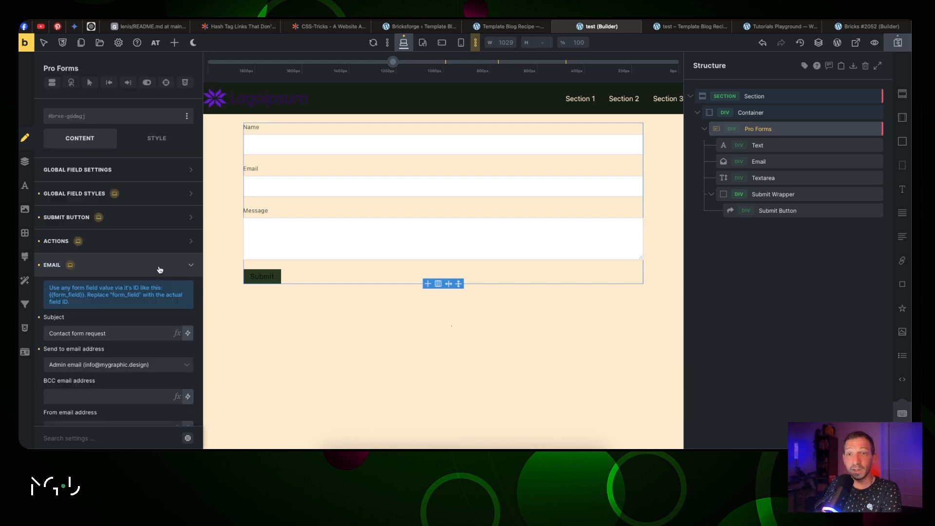
pyautogui.scroll(-1, 159, 269)
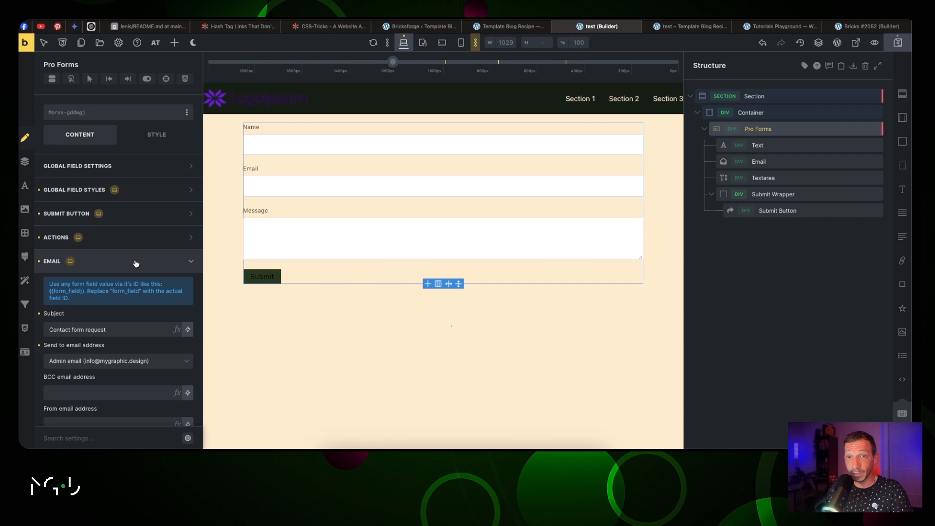
pyautogui.scroll(-2, 136, 263)
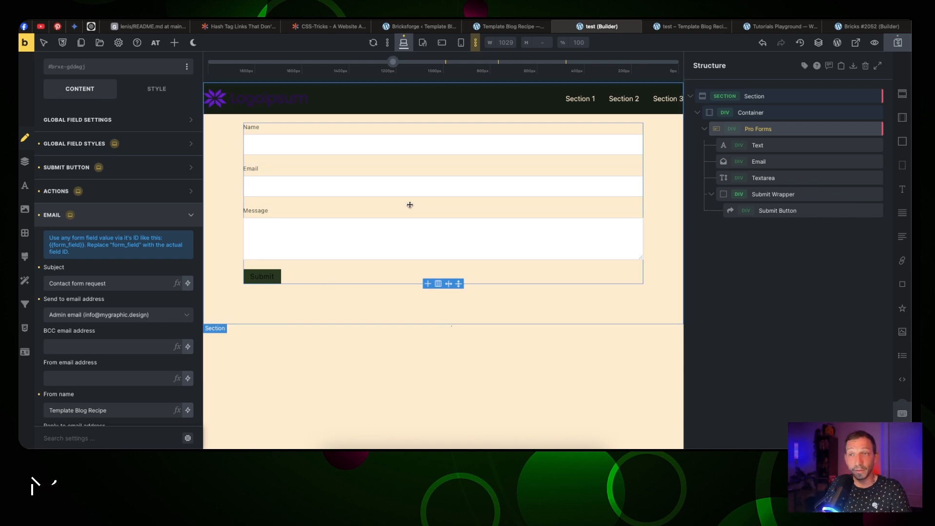
pyautogui.click(185, 320)
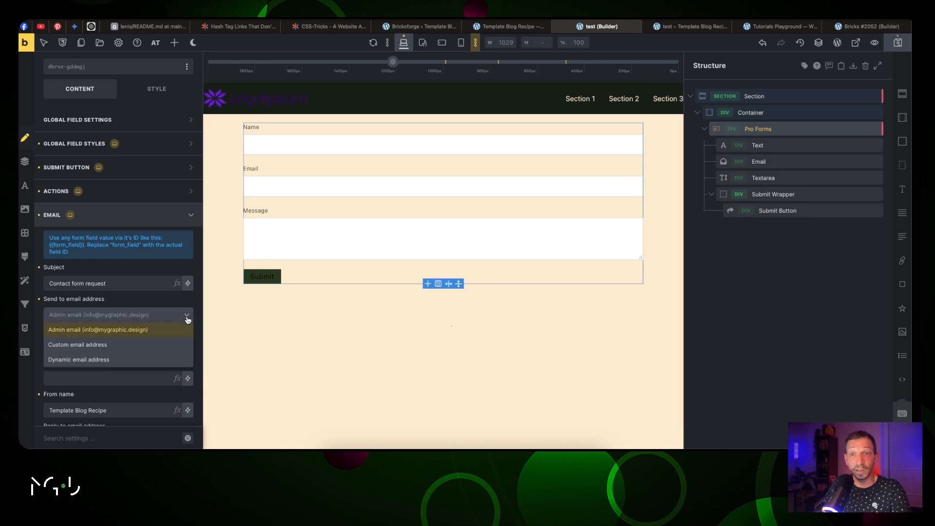
pyautogui.click(152, 347)
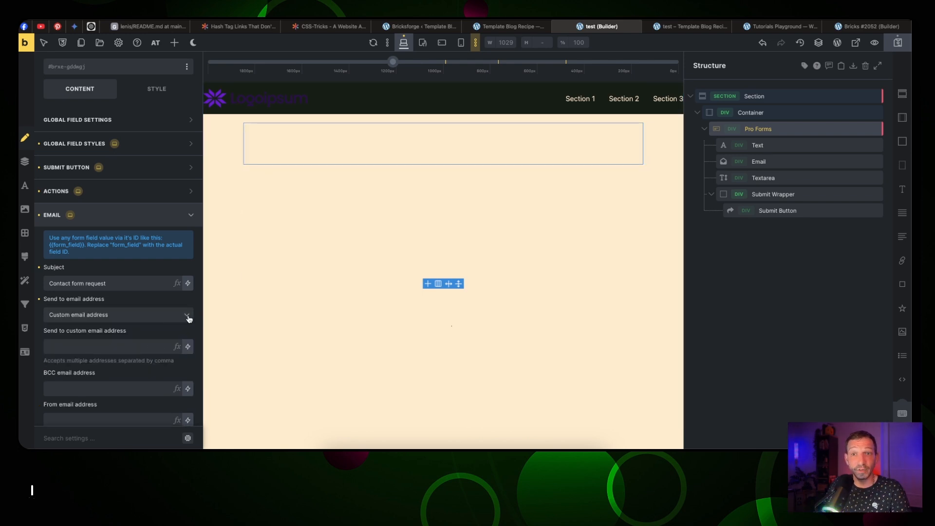
pyautogui.click(189, 319)
pyautogui.click(108, 362)
pyautogui.scroll(-3, 155, 219)
pyautogui.click(155, 194)
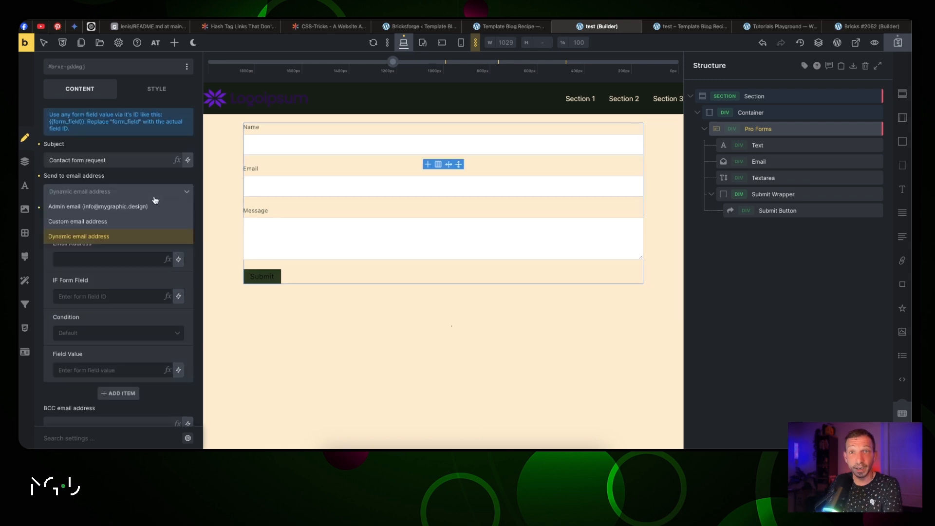
pyautogui.click(152, 207)
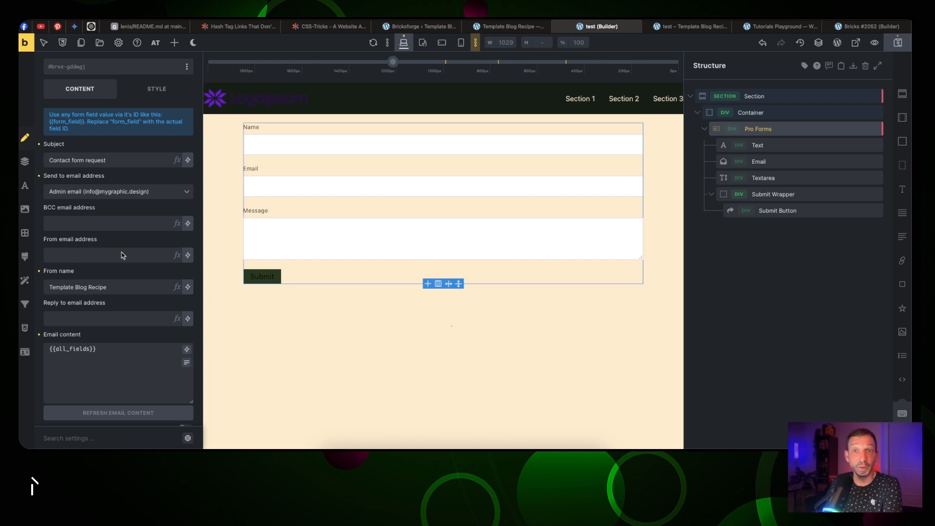
# - Examine the form's email settings, including the from name, reply and BCC addresses, email content, error message and HTML option
pyautogui.tripleClick(109, 285)
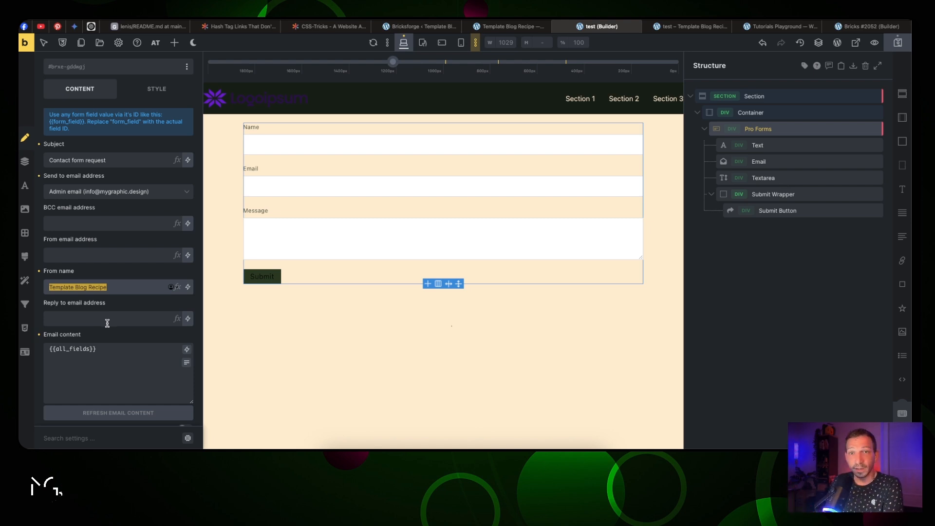
pyautogui.scroll(-2, 107, 322)
pyautogui.moveTo(49, 306); pyautogui.dragTo(115, 305)
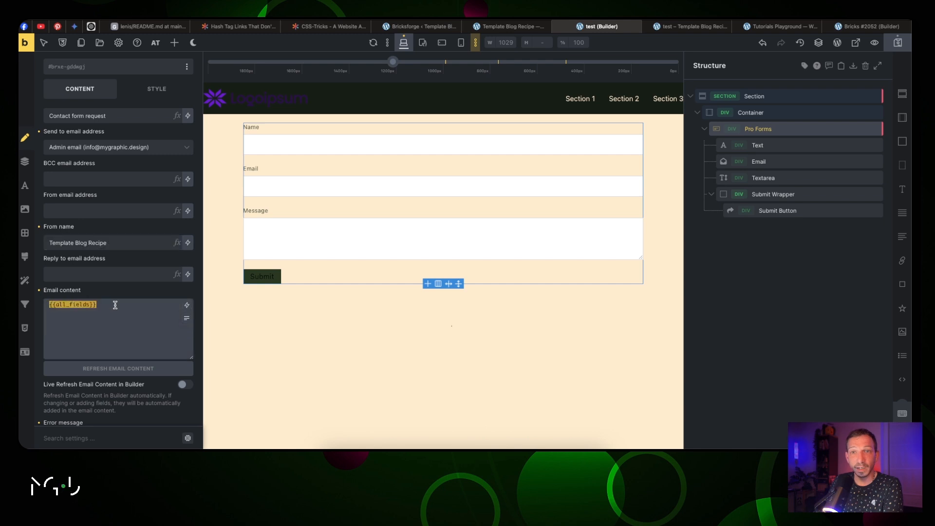
pyautogui.click(116, 304)
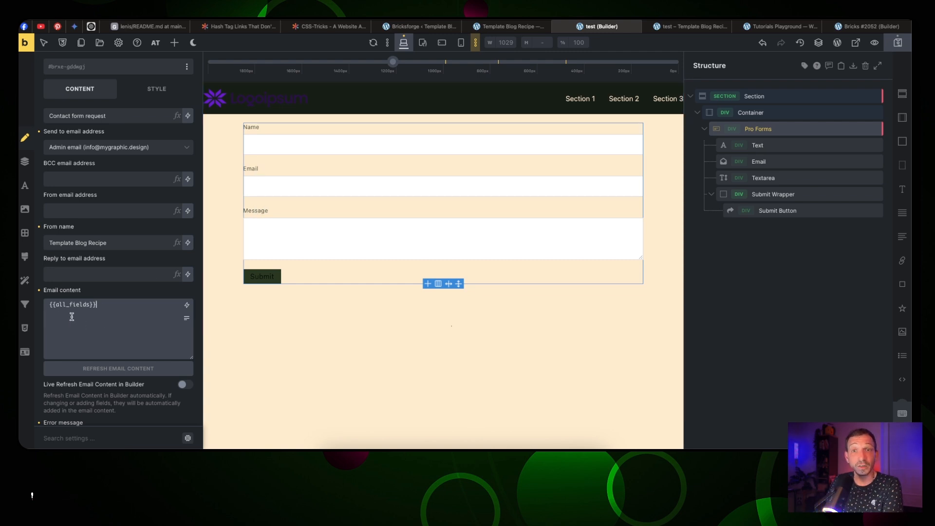
pyautogui.scroll(-3, 152, 299)
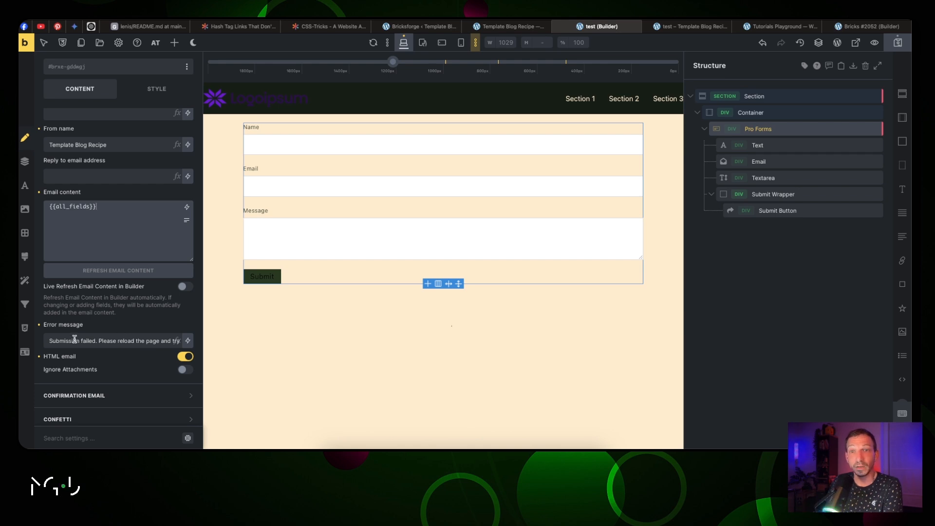
pyautogui.moveTo(60, 340); pyautogui.dragTo(138, 335)
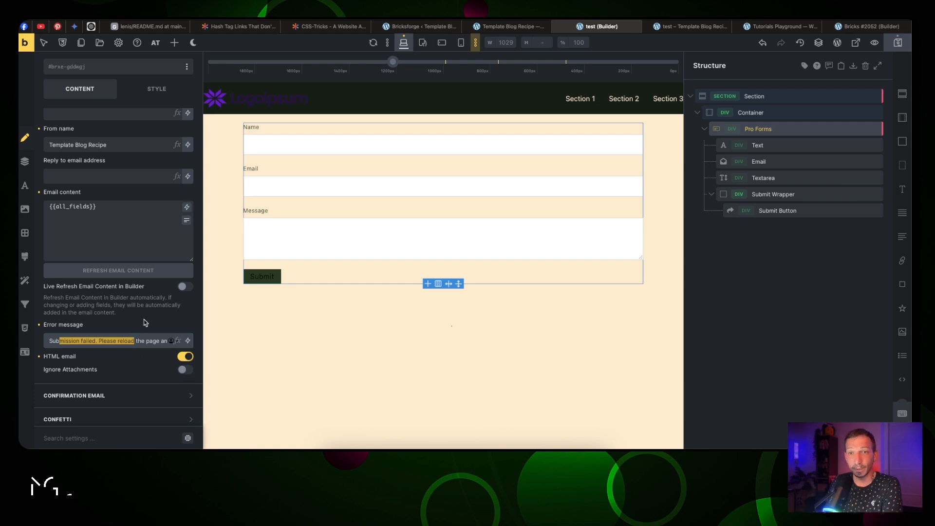
pyautogui.scroll(-2, 146, 312)
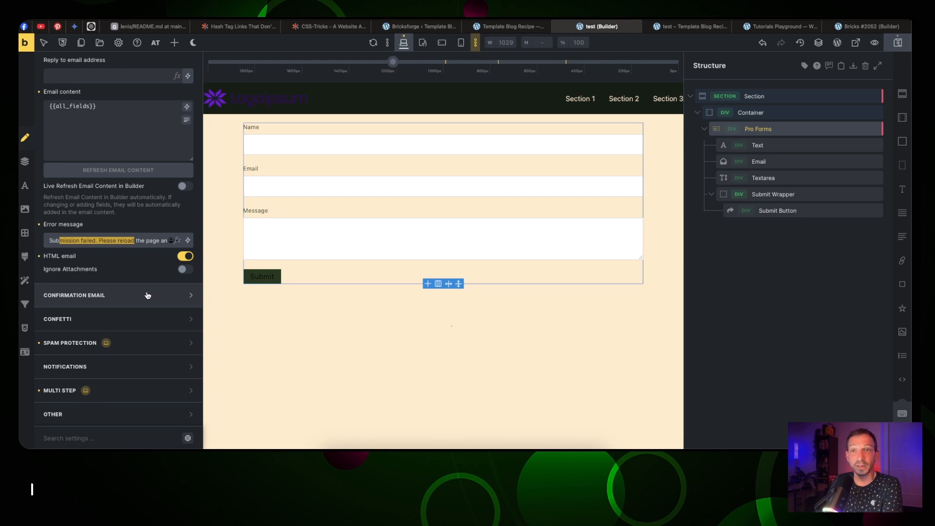
pyautogui.scroll(1, 149, 273)
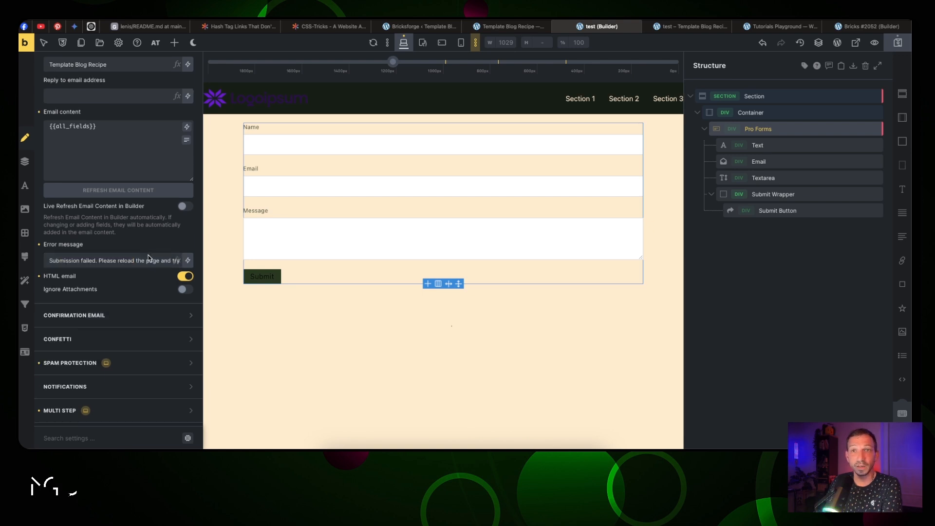
pyautogui.scroll(3, 148, 258)
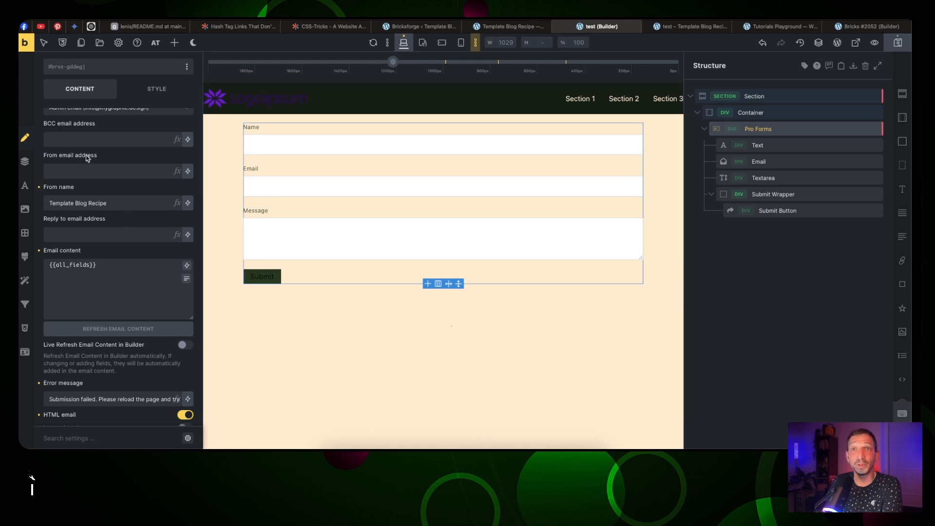
pyautogui.scroll(1, 105, 163)
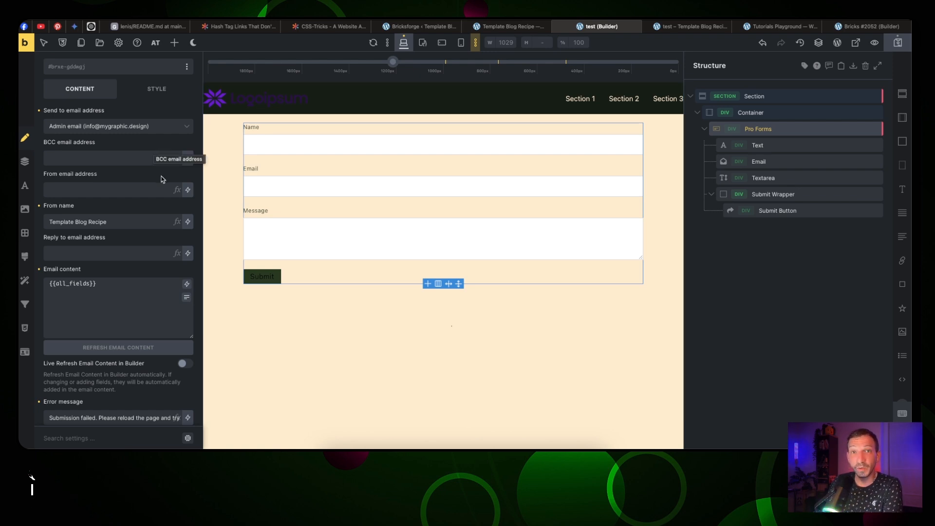
pyautogui.scroll(-5, 160, 194)
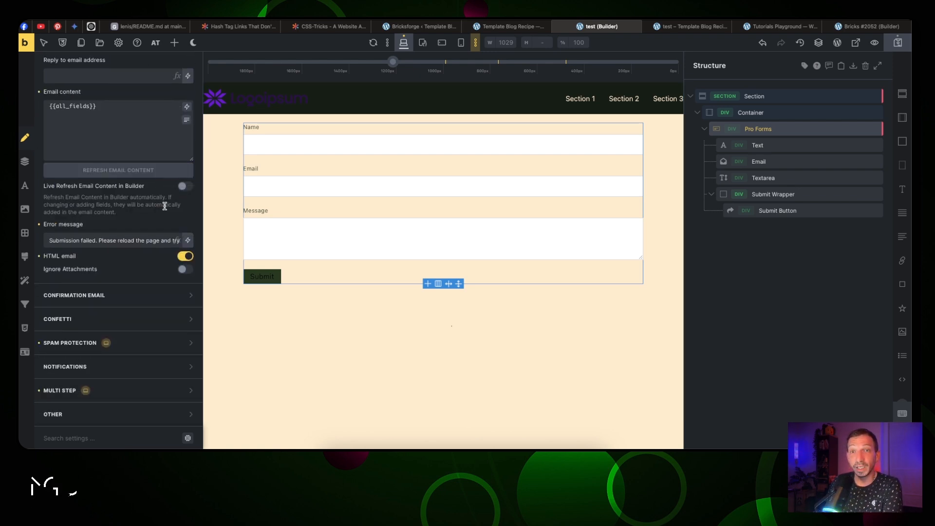
# - Examine the form's confirmation email settings and compare them with the sender, content and HTML options of the main email settings
pyautogui.click(147, 294)
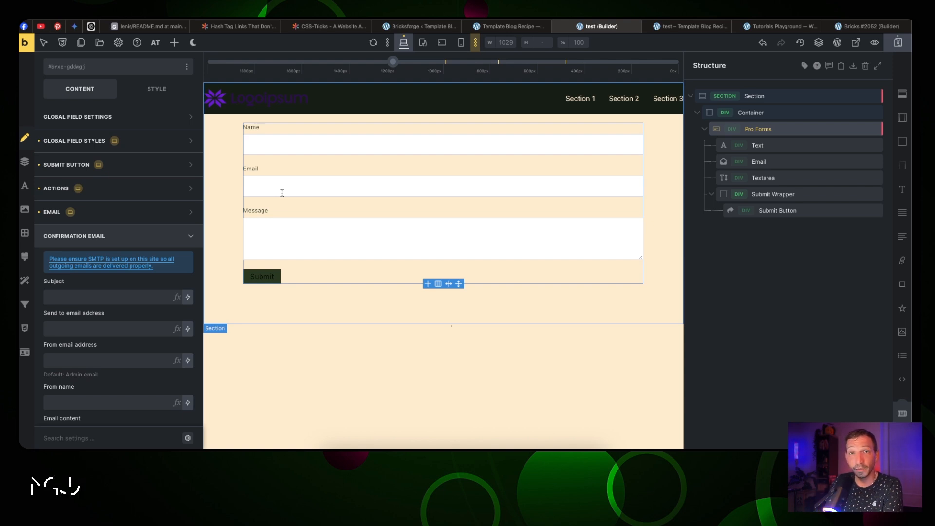
pyautogui.scroll(-1, 113, 282)
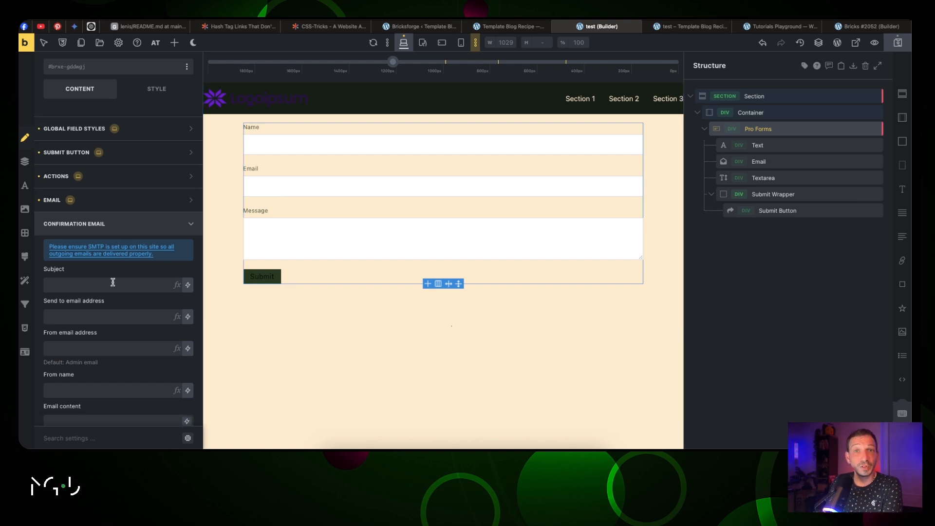
pyautogui.scroll(-2, 109, 284)
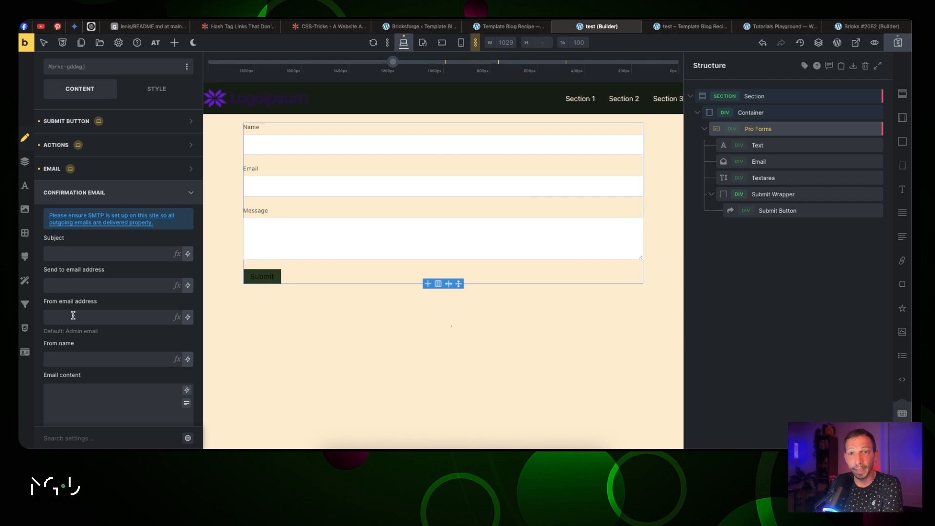
pyautogui.scroll(-3, 73, 316)
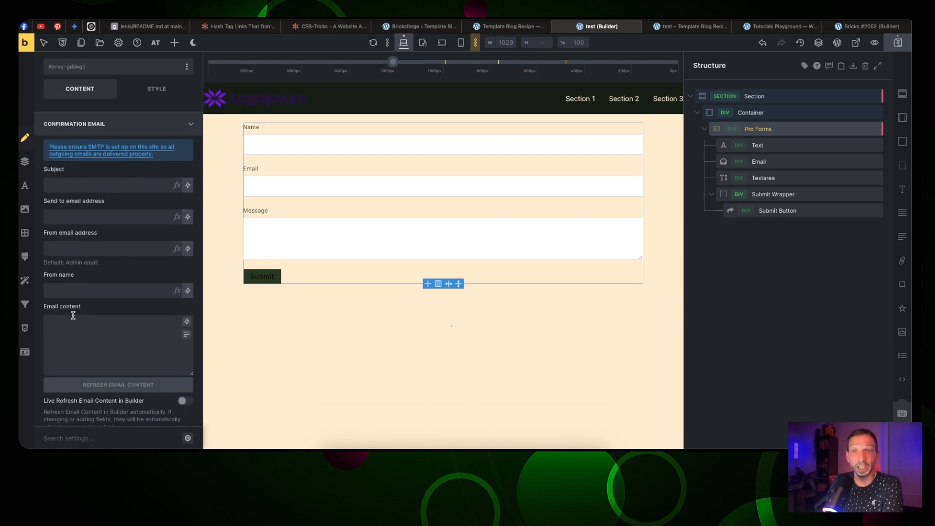
pyautogui.scroll(-2, 73, 316)
pyautogui.scroll(6, 73, 315)
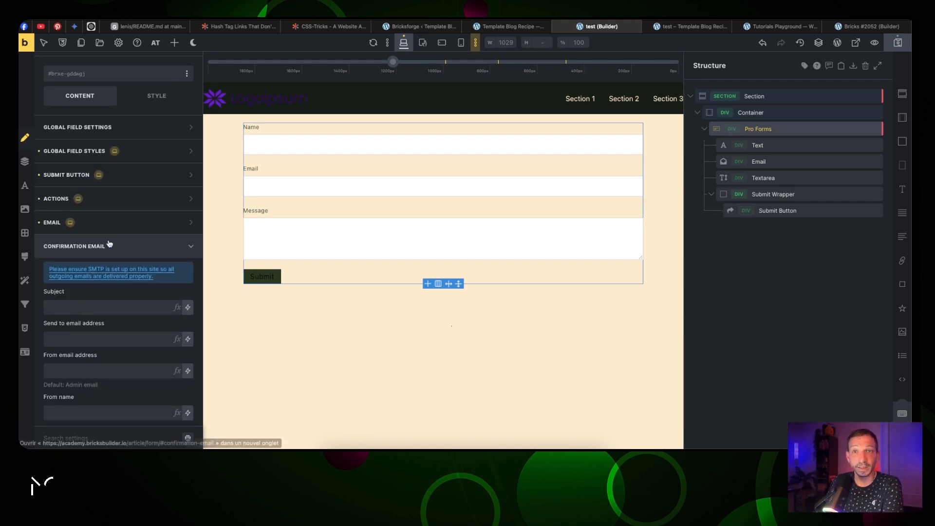
pyautogui.click(108, 222)
pyautogui.scroll(-10, 112, 283)
pyautogui.click(112, 283)
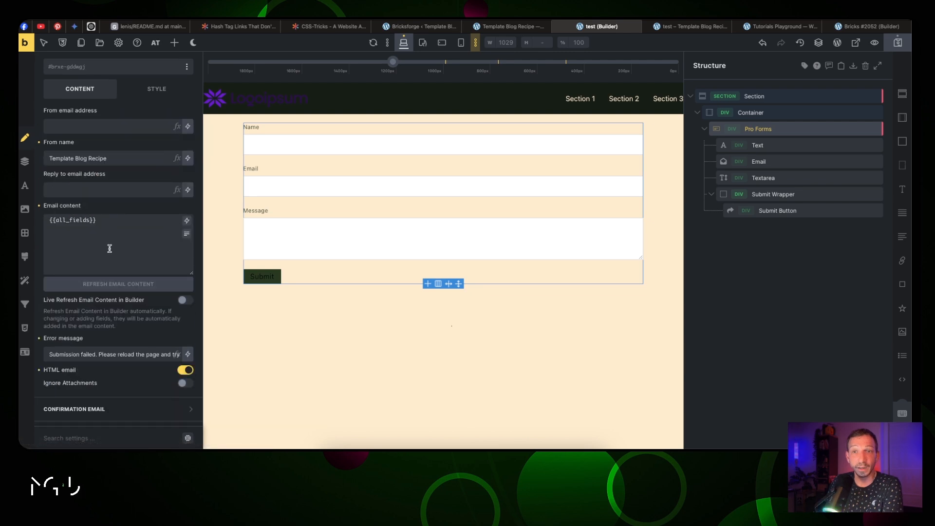
pyautogui.scroll(-5, 127, 314)
pyautogui.click(126, 295)
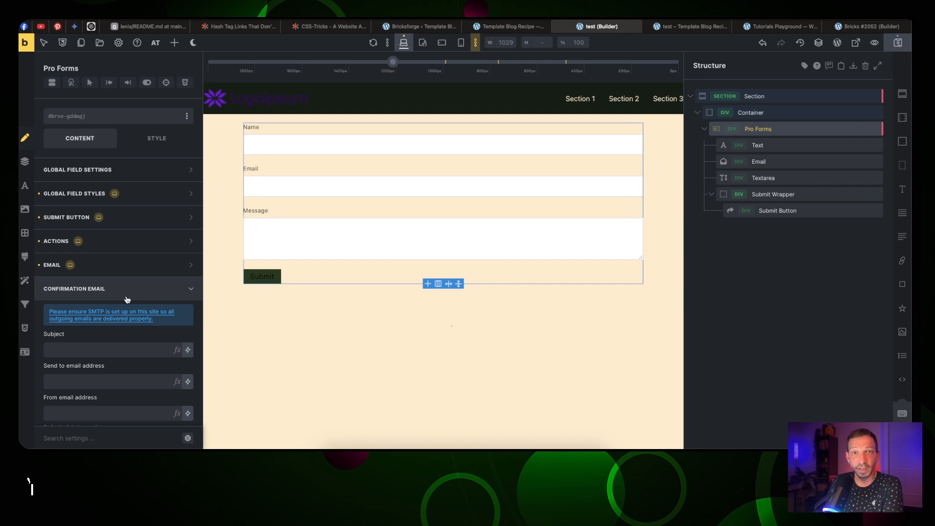
pyautogui.scroll(-5, 125, 316)
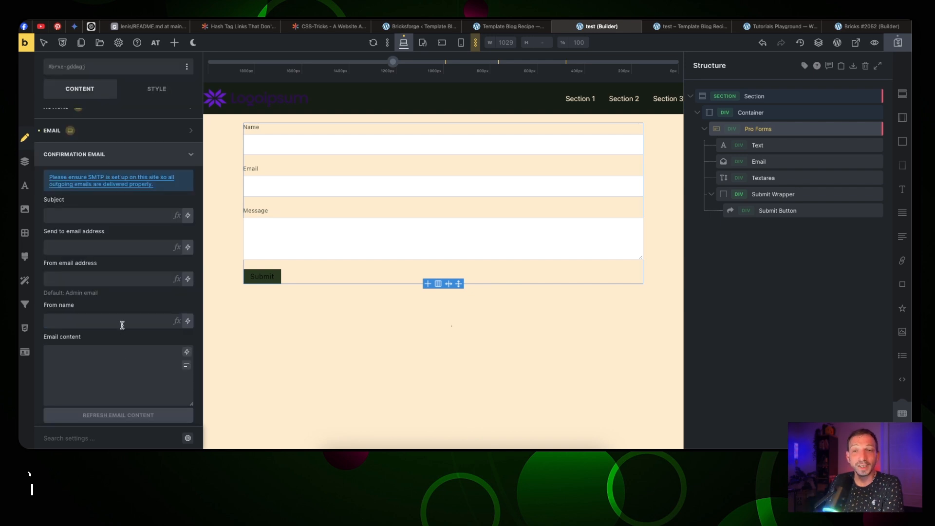
pyautogui.click(118, 155)
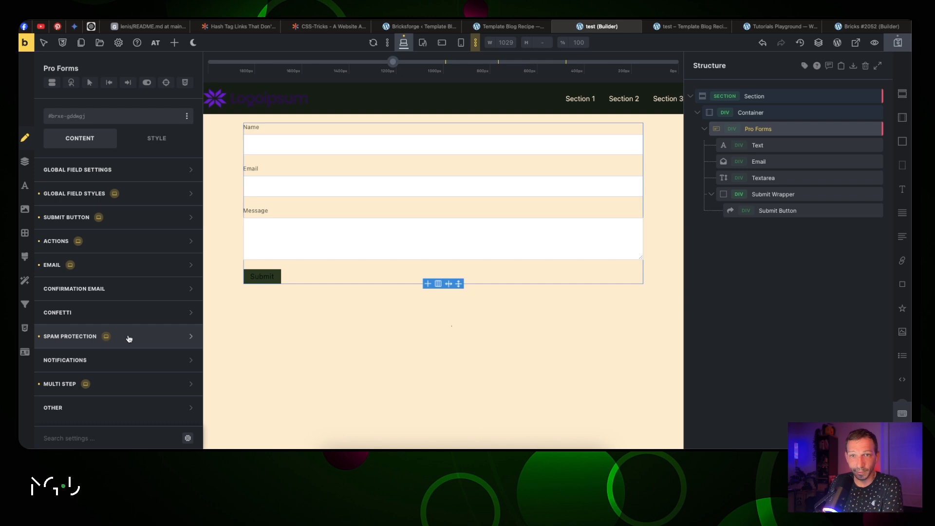
# - Check the form's submit actions and set the Confetti Type to Basic
pyautogui.click(142, 312)
pyautogui.click(136, 240)
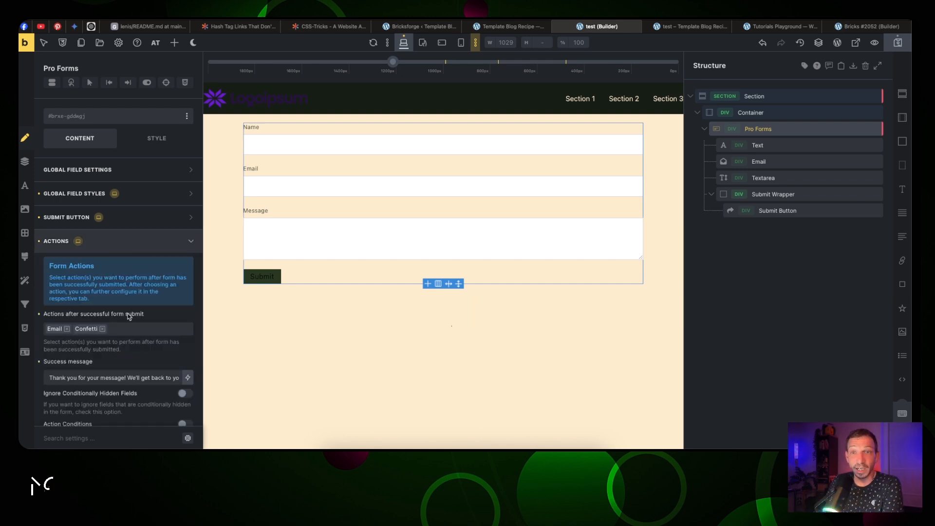
pyautogui.click(123, 246)
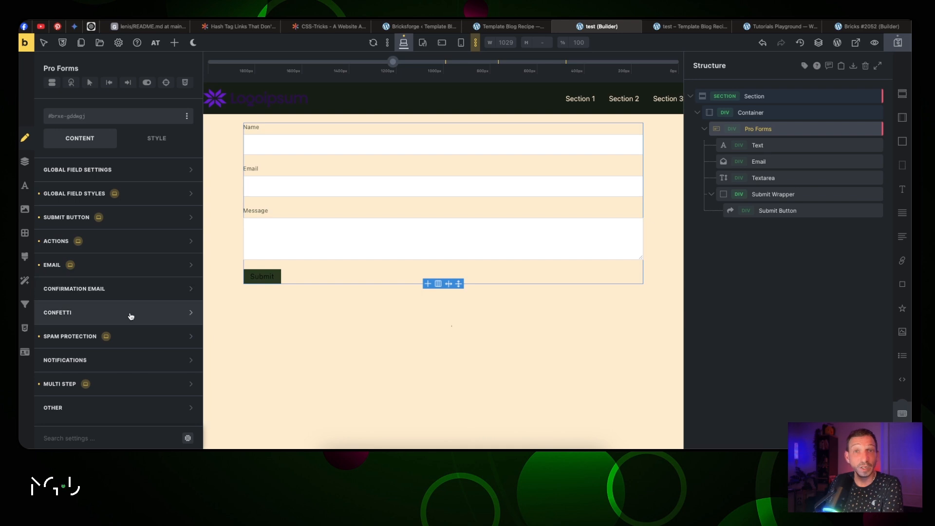
pyautogui.click(131, 314)
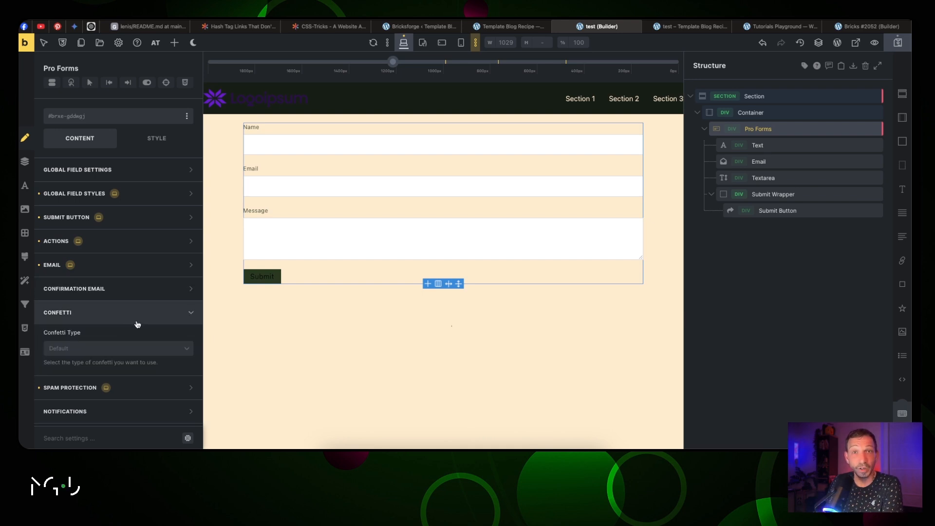
pyautogui.scroll(-1, 150, 346)
pyautogui.click(157, 319)
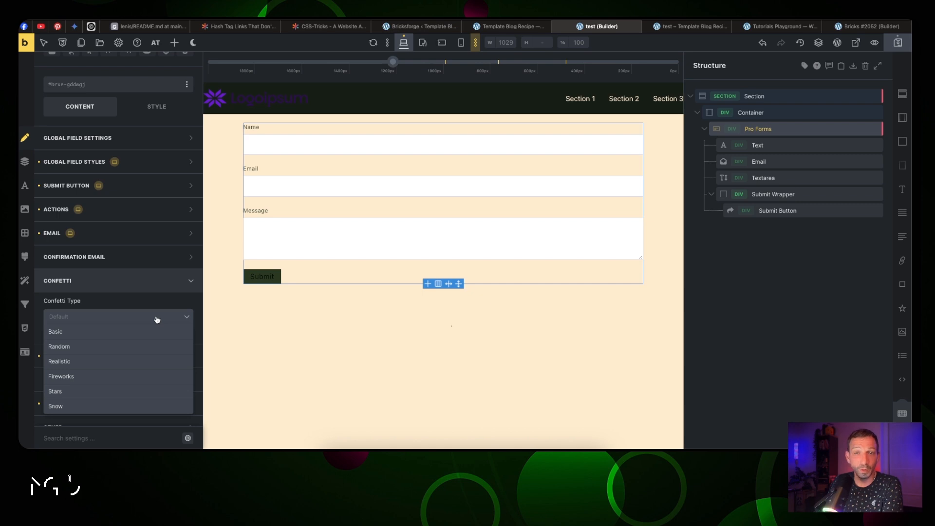
pyautogui.scroll(-1, 157, 320)
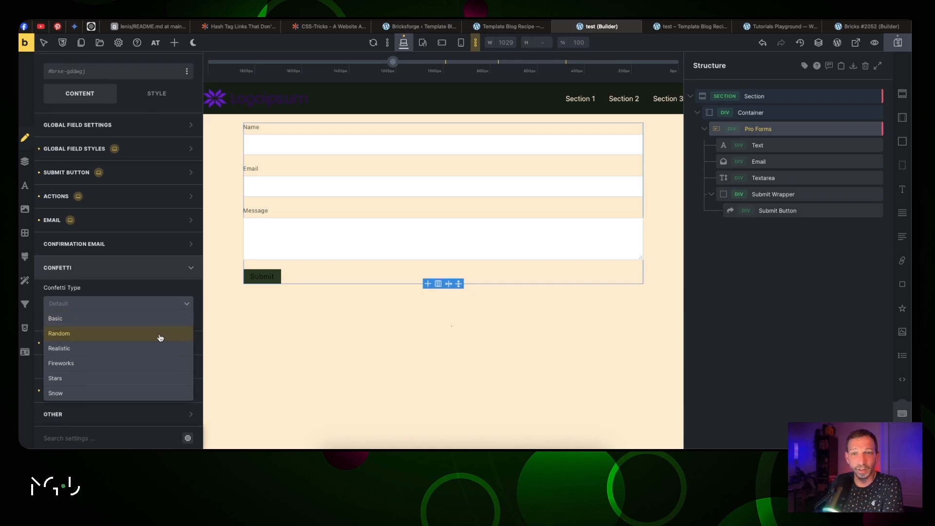
pyautogui.click(163, 324)
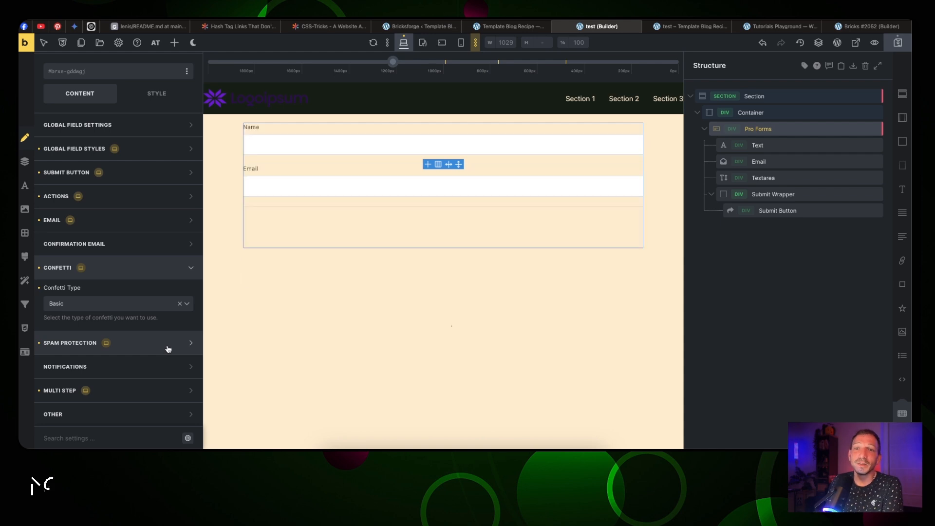
# - Examine the spam protection options, and preview the success and error notifications in the builder before hiding them again
pyautogui.click(167, 345)
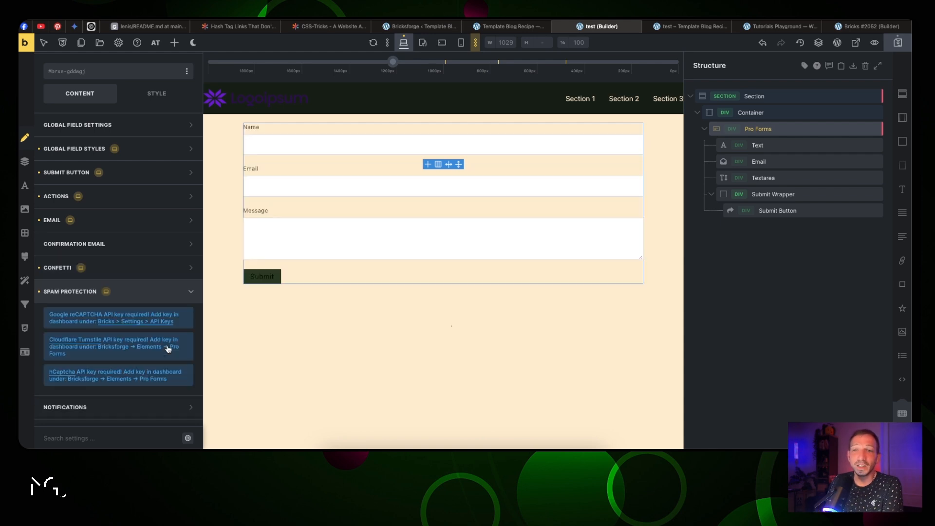
pyautogui.click(163, 294)
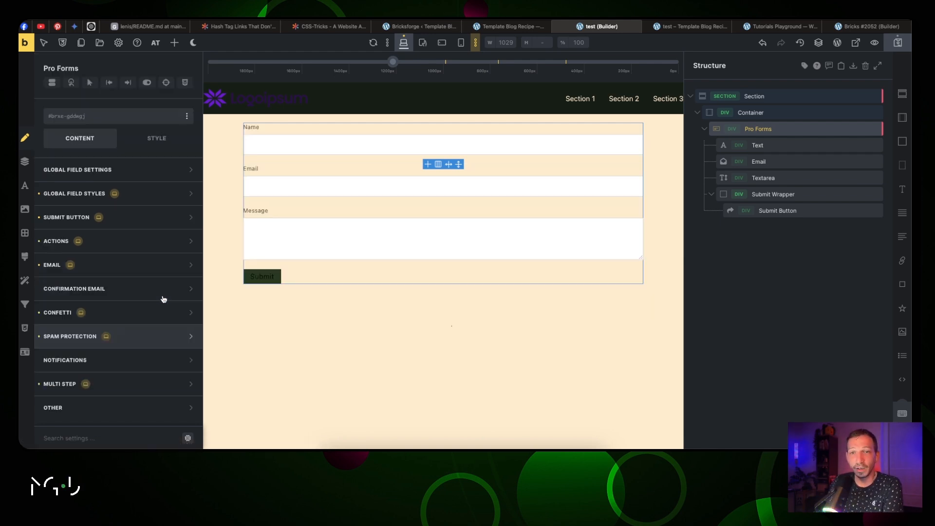
pyautogui.click(163, 358)
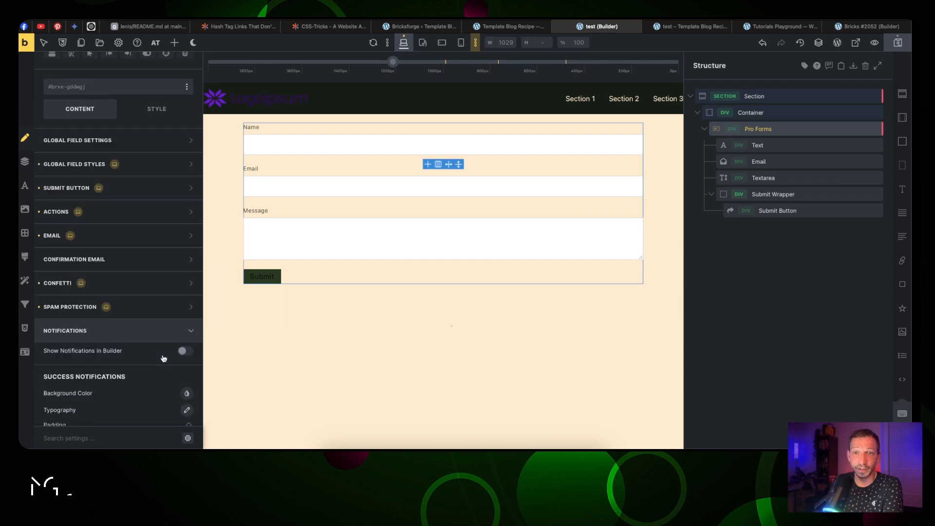
pyautogui.click(186, 351)
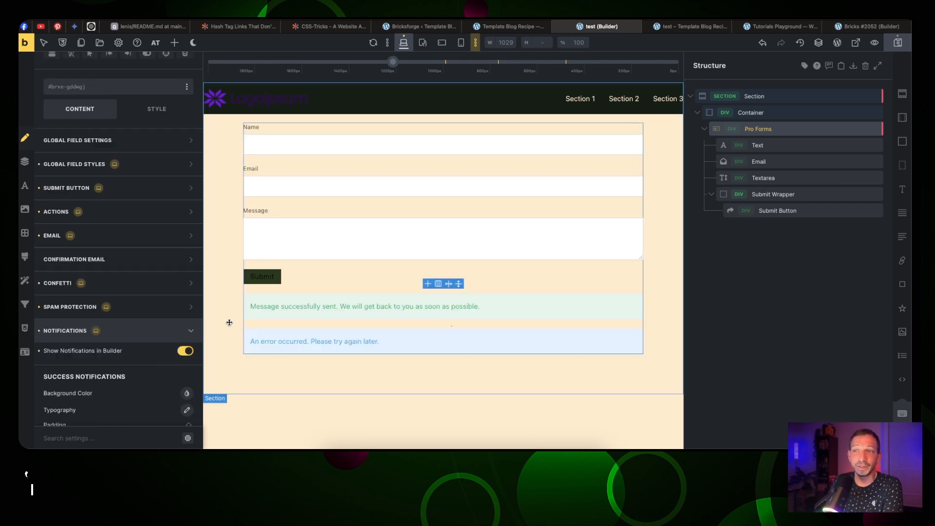
pyautogui.scroll(-3, 135, 359)
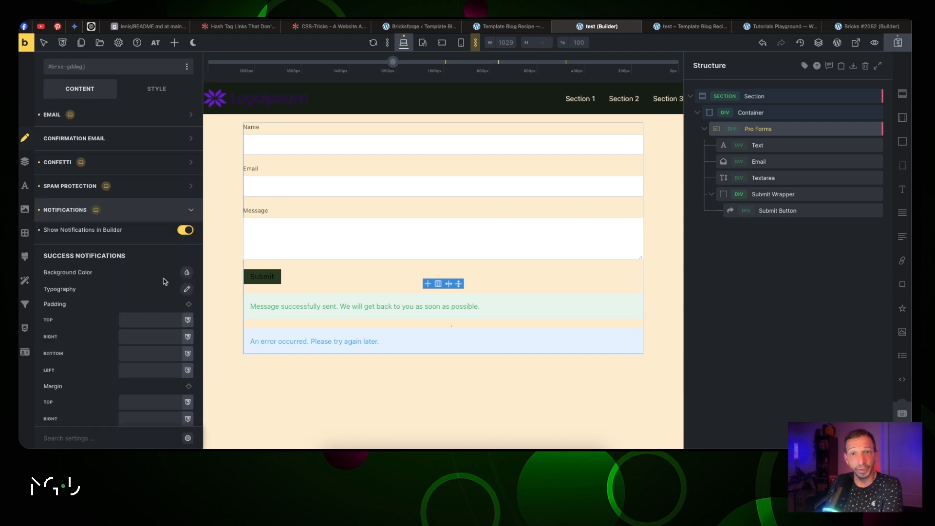
pyautogui.scroll(-3, 164, 281)
pyautogui.scroll(4, 163, 277)
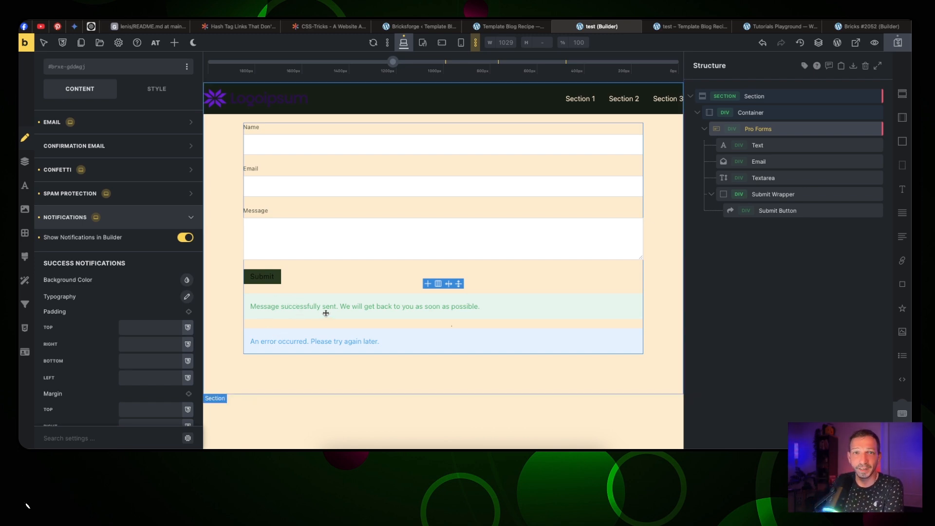
pyautogui.click(185, 237)
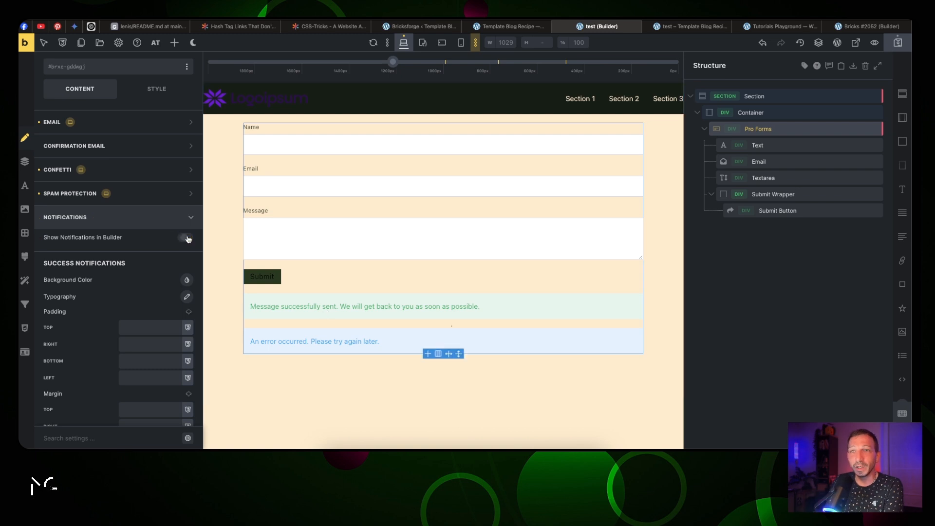
pyautogui.click(153, 218)
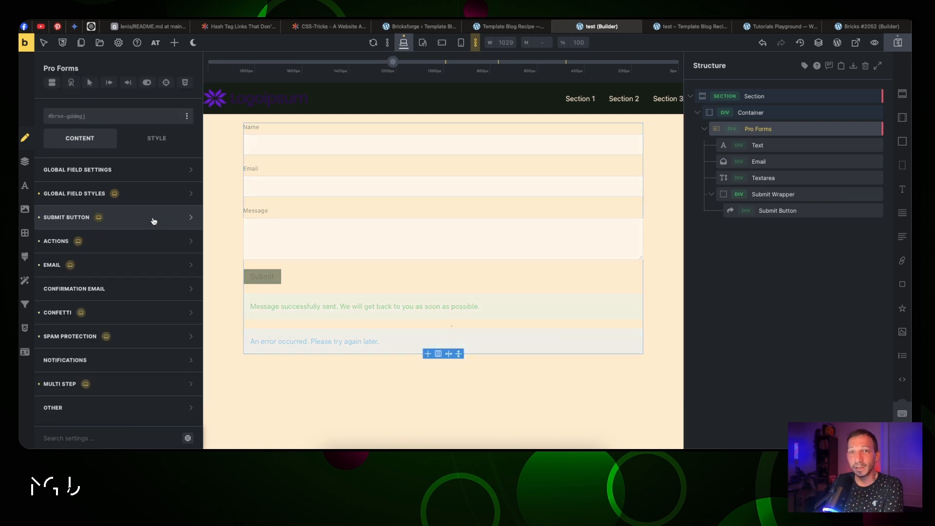
# - Turn on Show Notifications in Builder for the form
pyautogui.click(155, 407)
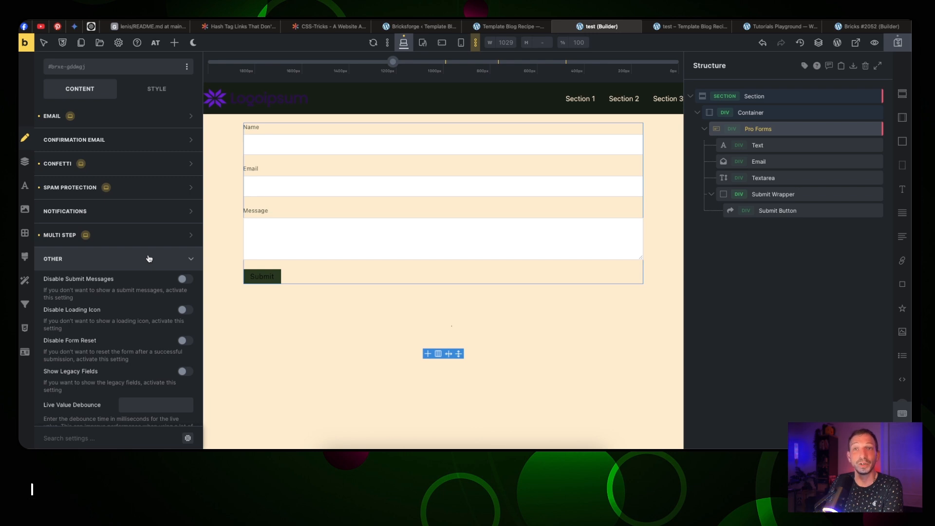
pyautogui.click(141, 216)
pyautogui.click(184, 231)
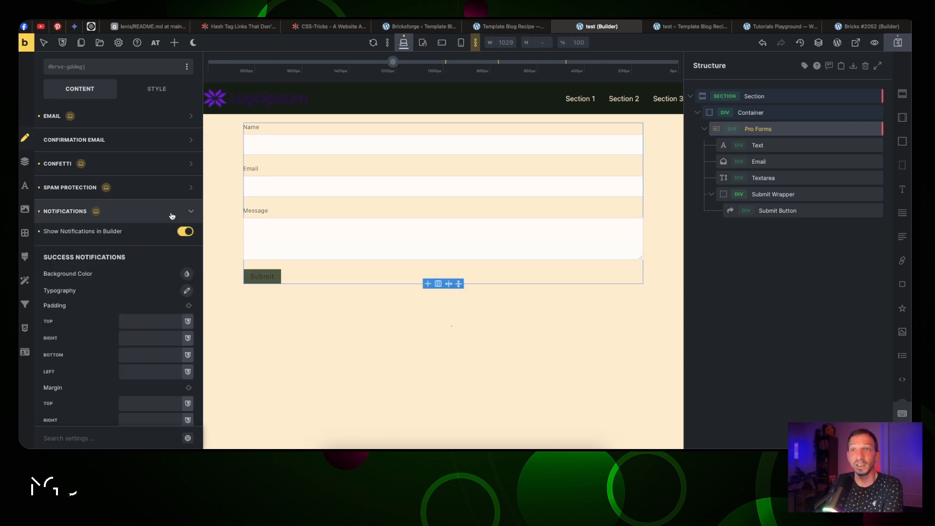
pyautogui.click(171, 213)
# - Turn on Disable Submit Messages in the form's other settings
pyautogui.click(157, 383)
pyautogui.click(157, 383)
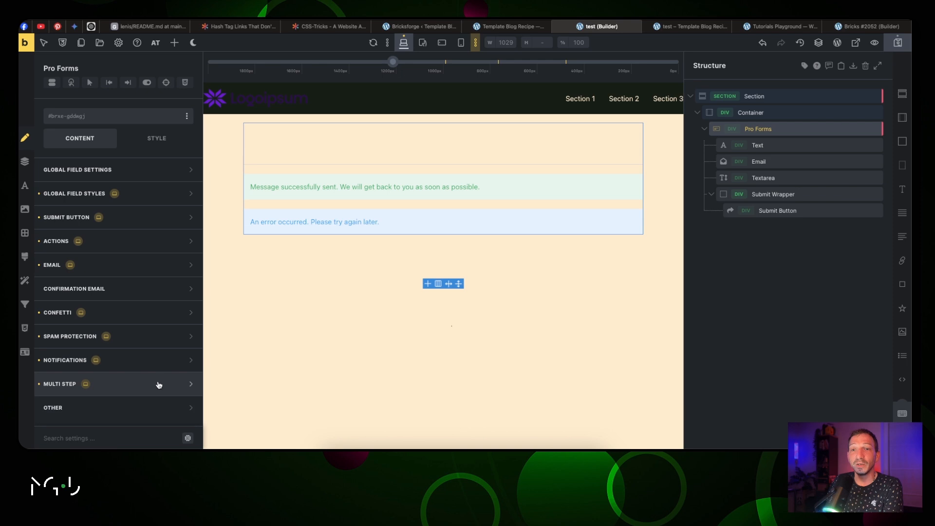
pyautogui.click(157, 406)
pyautogui.scroll(-4, 164, 312)
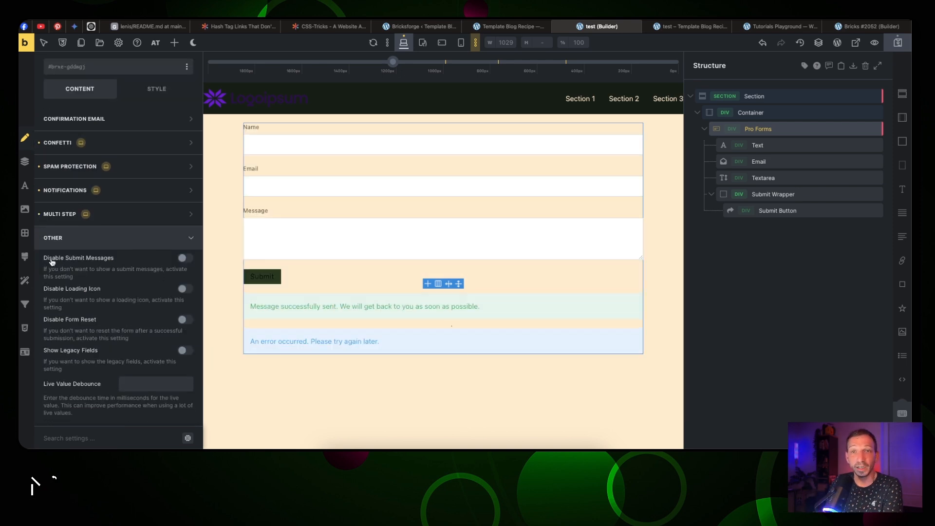
pyautogui.click(184, 258)
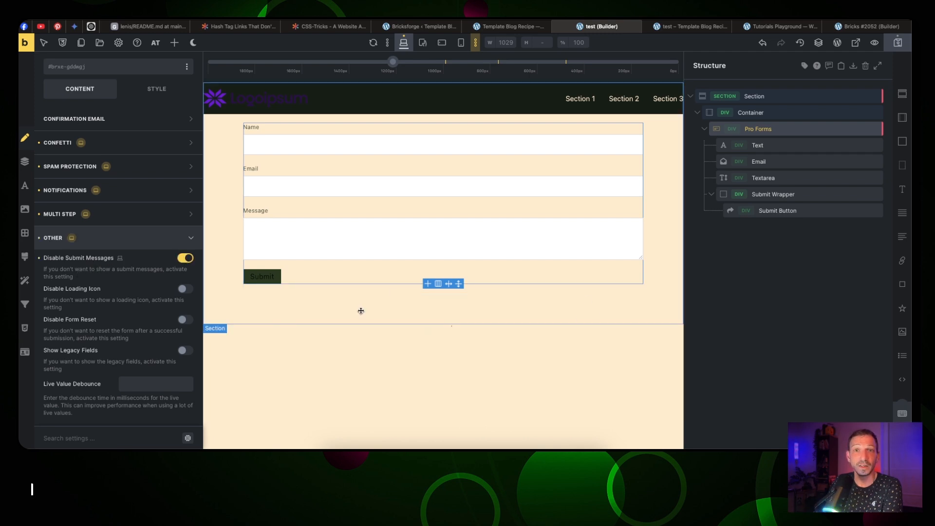
pyautogui.click(172, 239)
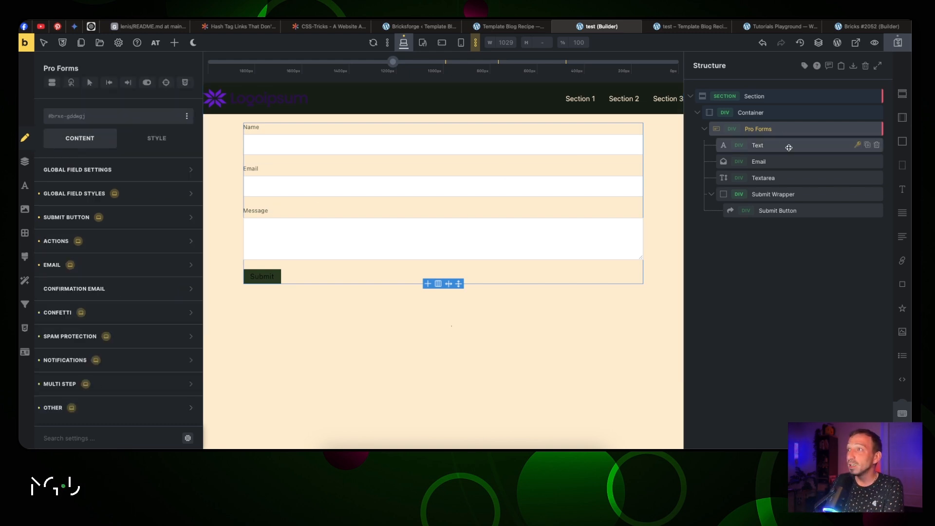
# - Set the custom ID of the form's Name text field to "name" in its general settings
pyautogui.click(789, 146)
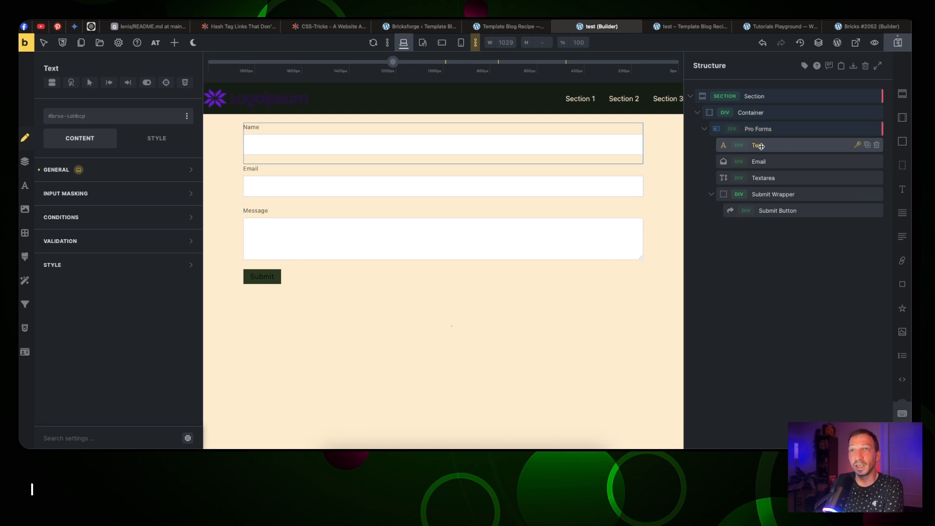
pyautogui.click(172, 176)
pyautogui.scroll(-4, 171, 190)
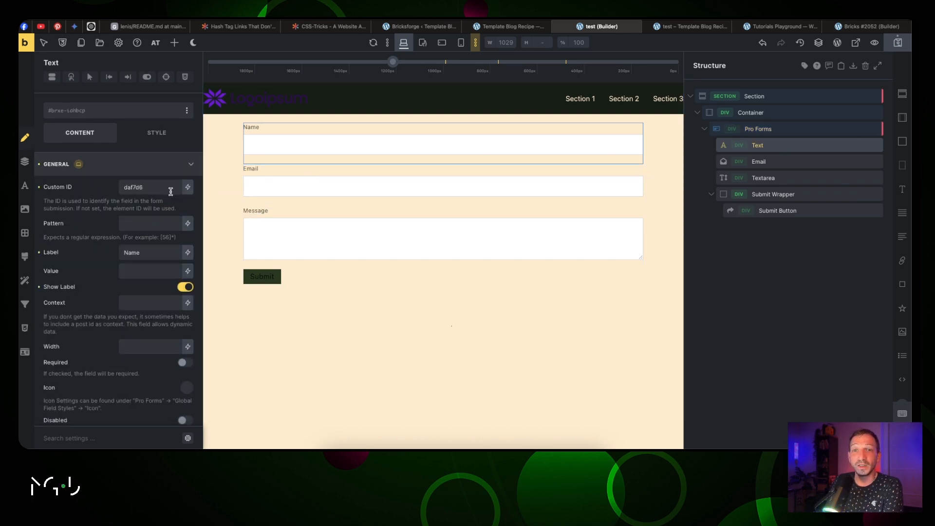
pyautogui.scroll(5, 170, 197)
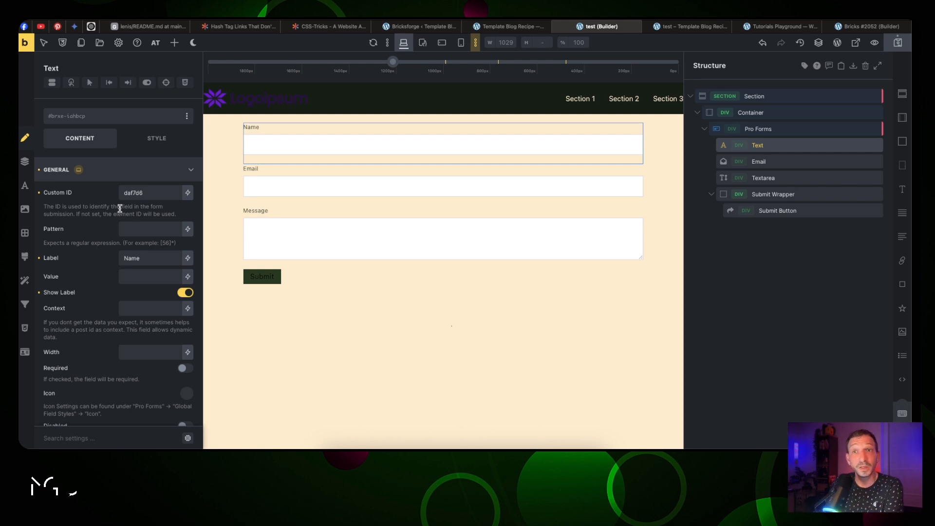
pyautogui.click(156, 192)
pyautogui.doubleClick(156, 192)
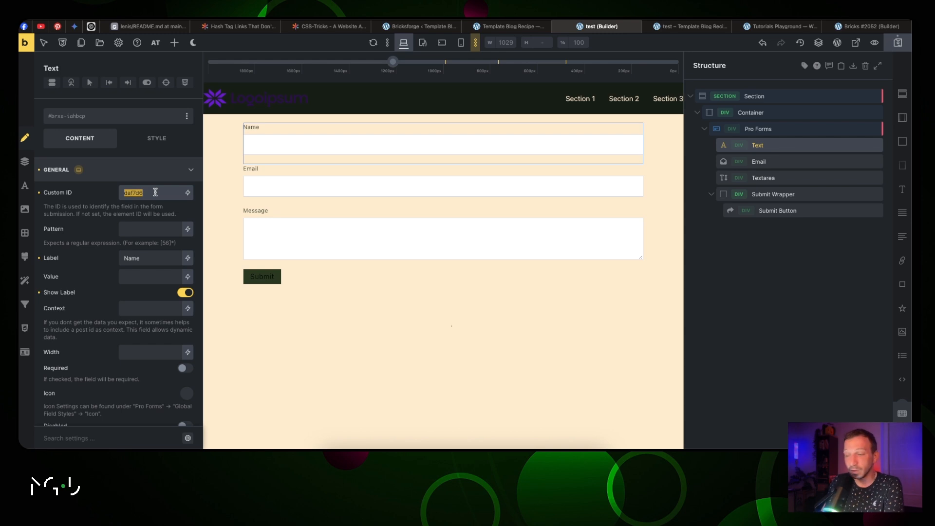
pyautogui.write('name')
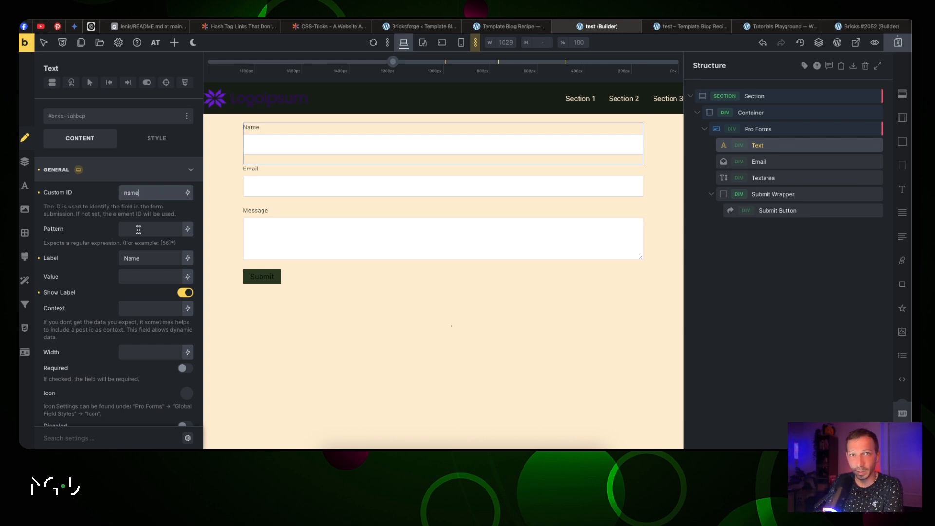
# - Change the name field's label to "Please fill in your name"
pyautogui.click(148, 259)
pyautogui.doubleClick(147, 259)
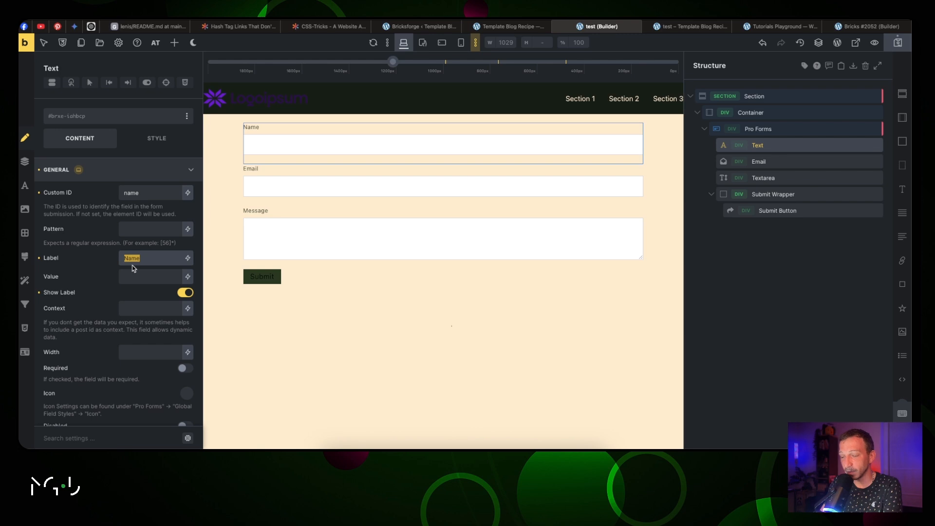
pyautogui.write('Please fill in y')
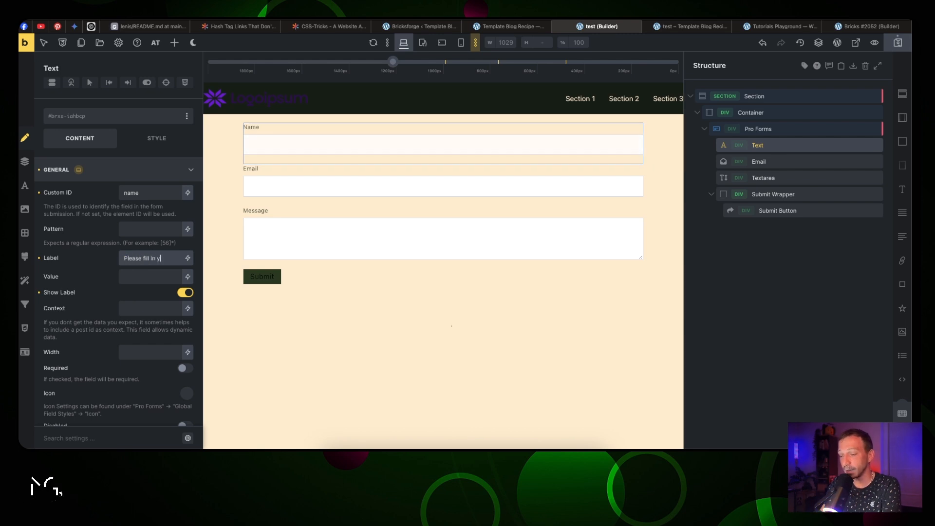
pyautogui.write('our name')
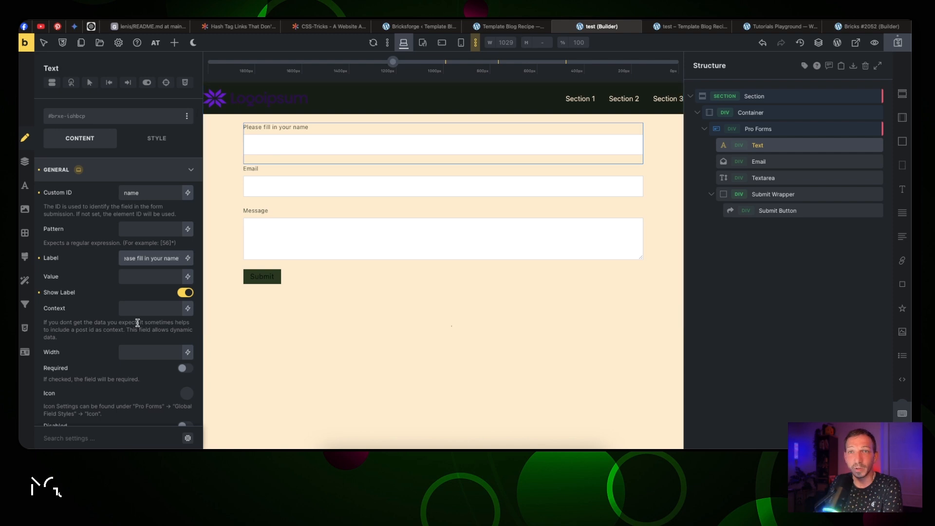
# - Hide the name field's label, reload the builder to check the form without it, and show the label again
pyautogui.click(188, 295)
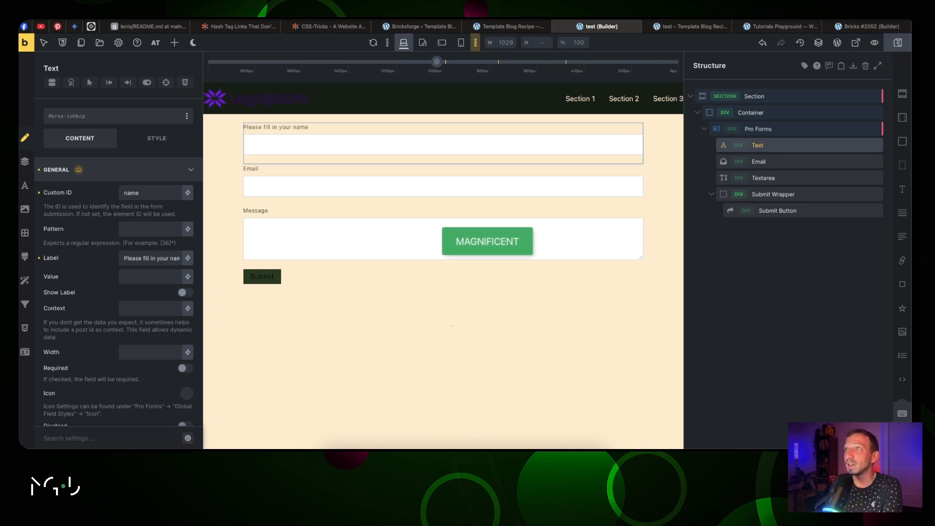
pyautogui.press('super+r')
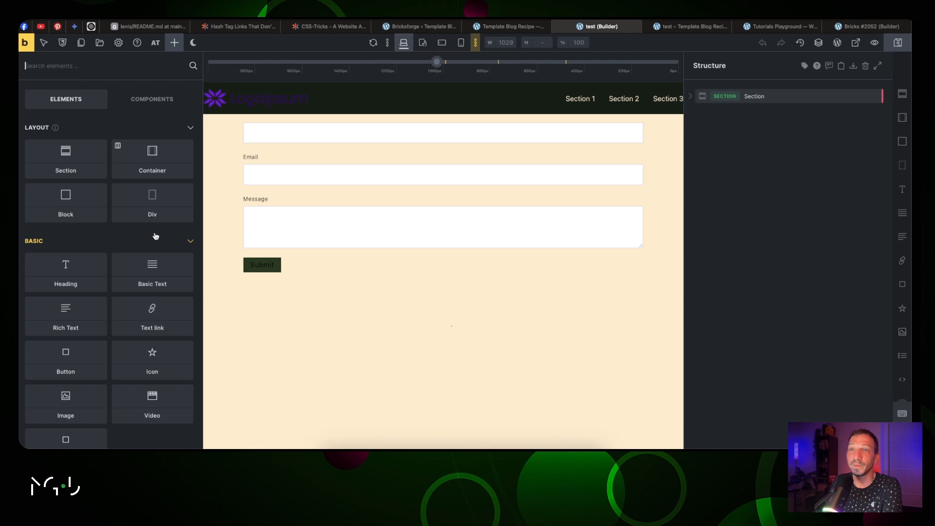
pyautogui.click(692, 97)
pyautogui.click(711, 112)
pyautogui.click(779, 130)
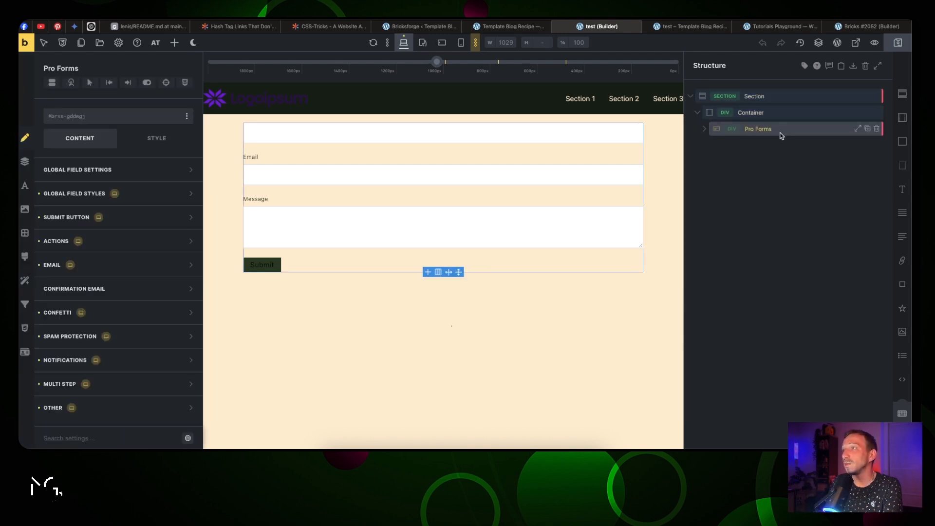
pyautogui.click(704, 129)
pyautogui.click(770, 145)
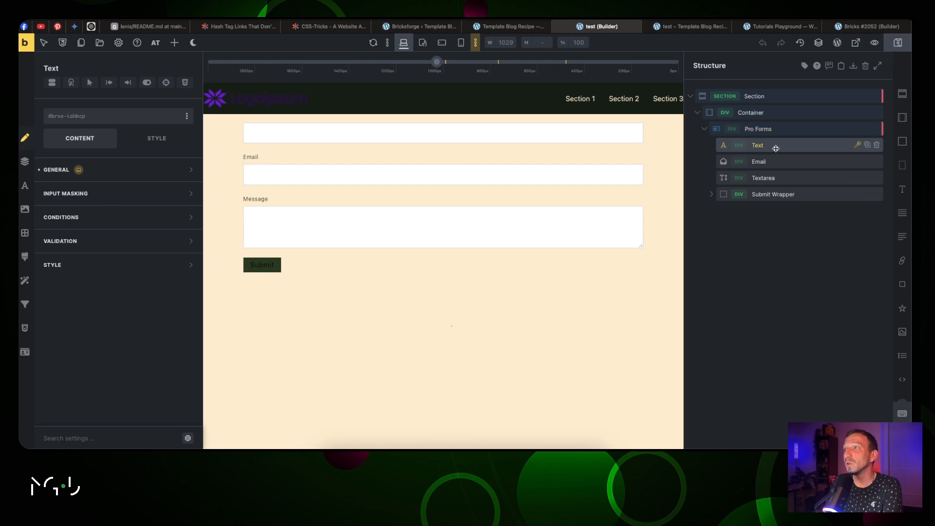
pyautogui.click(168, 169)
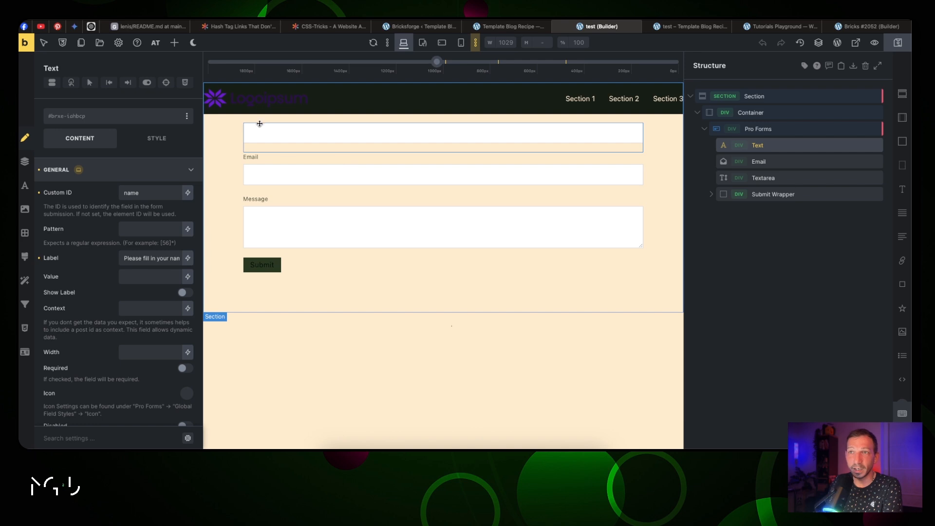
pyautogui.click(185, 293)
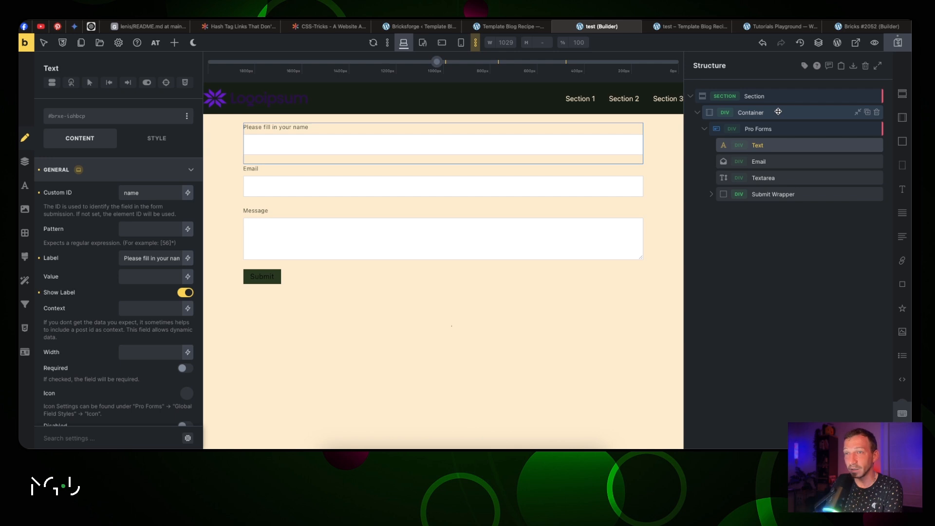
# - Set the width of both the name text field and the Email field to 50%
pyautogui.click(154, 352)
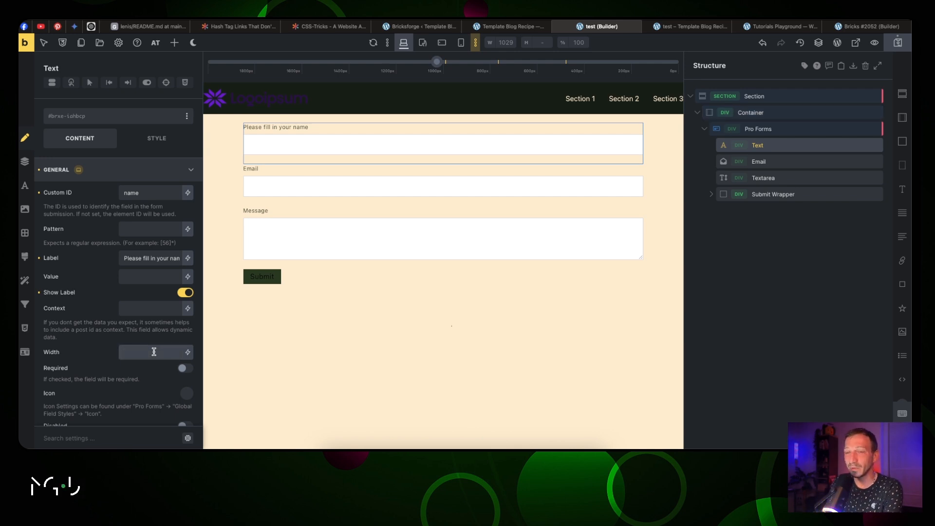
pyautogui.write('50%')
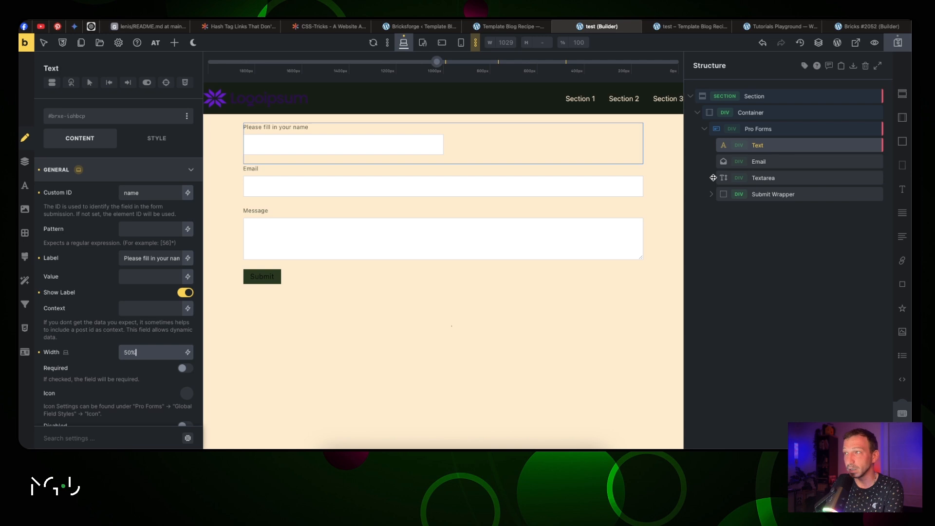
pyautogui.click(775, 162)
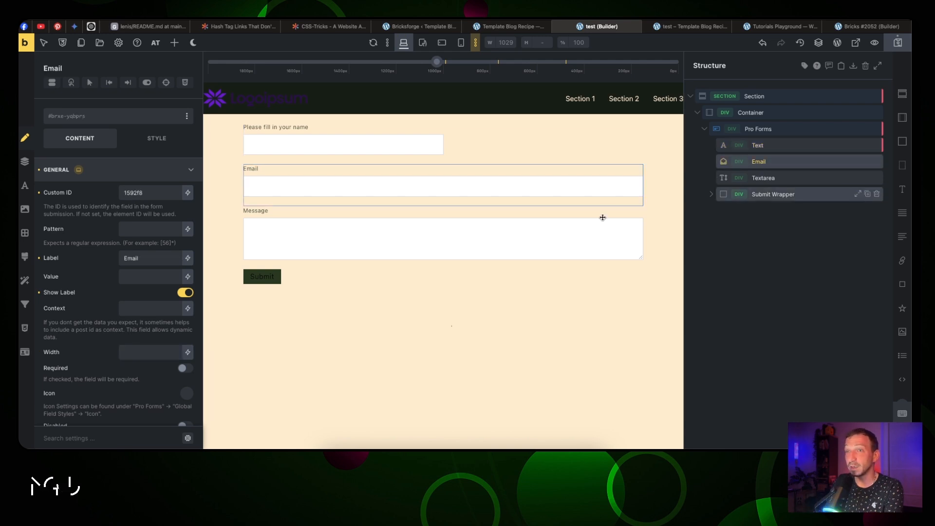
pyautogui.click(141, 353)
pyautogui.write('50')
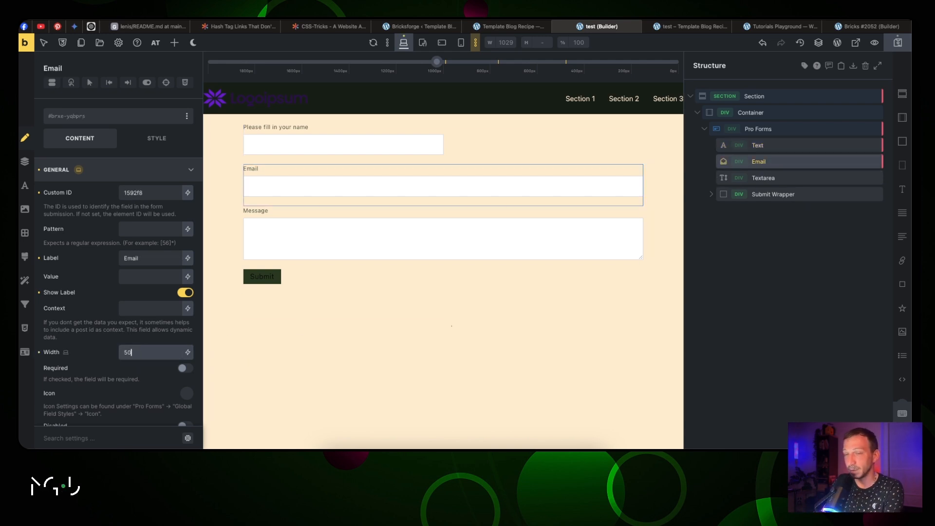
pyautogui.write('%')
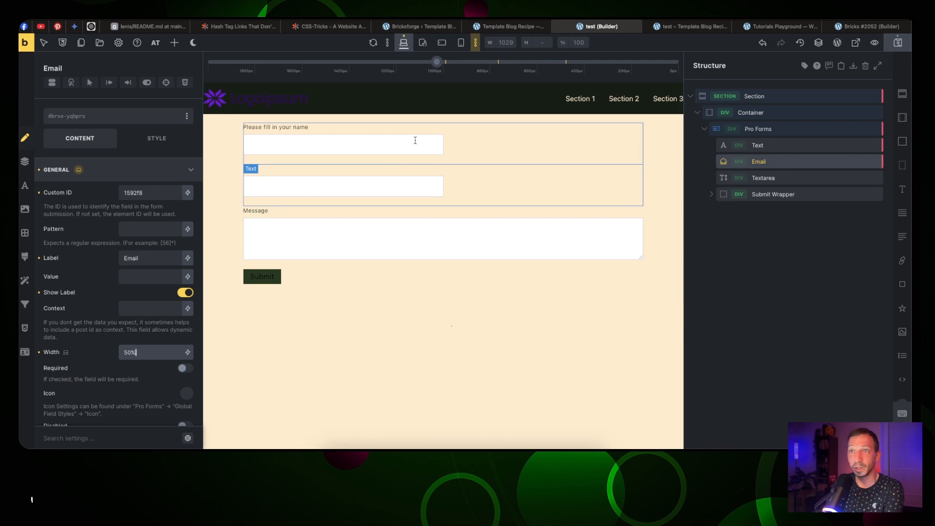
# - Wrap the name and Email fields together in a block laid out in the horizontal row direction
pyautogui.rightClick(809, 145)
pyautogui.click(837, 240)
pyautogui.moveTo(774, 178); pyautogui.dragTo(777, 171)
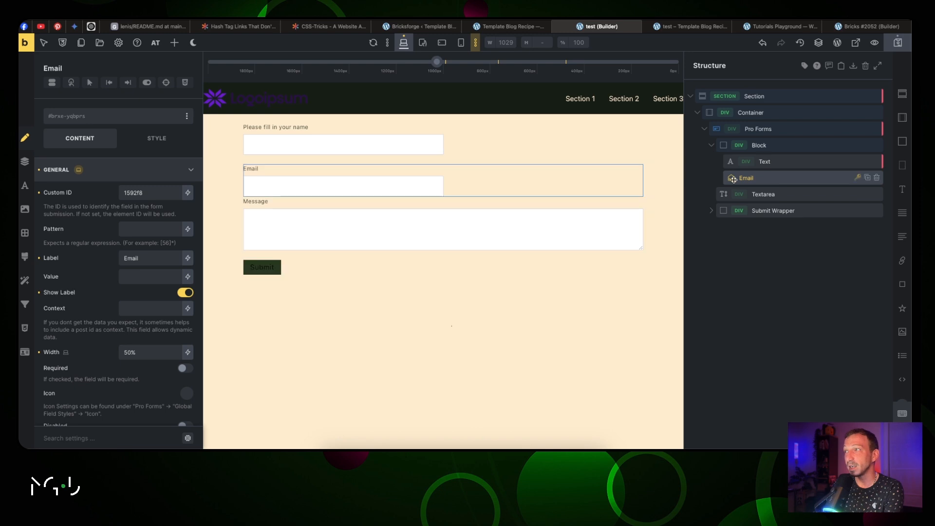
pyautogui.click(803, 145)
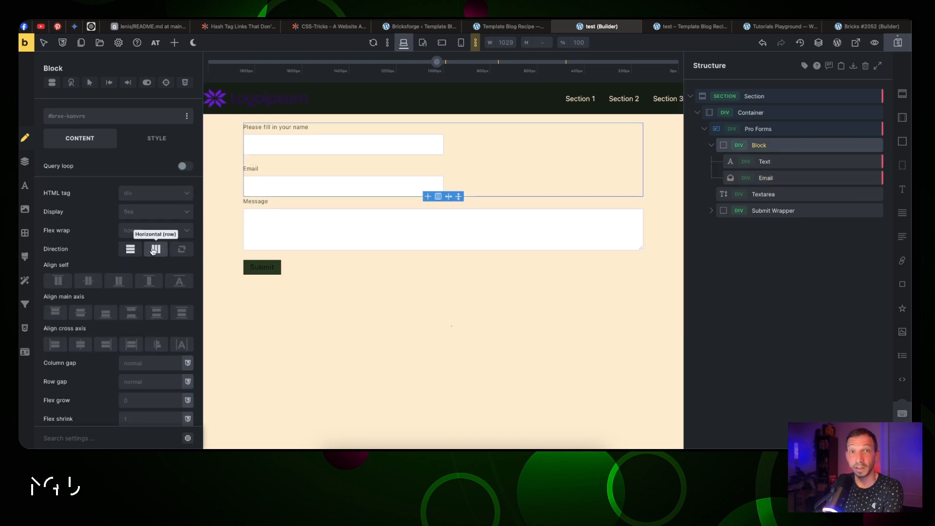
pyautogui.click(156, 251)
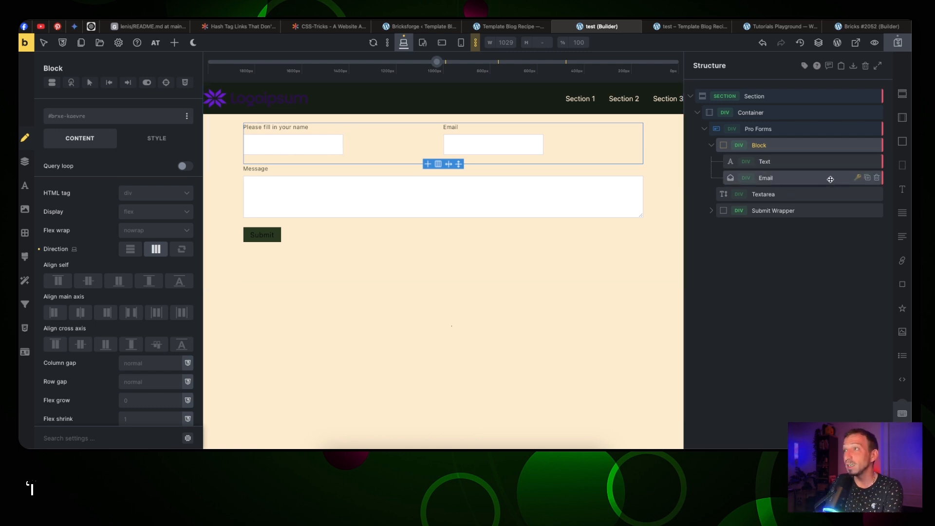
# - Clear the width values of the name and Email fields inside the block
pyautogui.click(790, 162)
pyautogui.doubleClick(158, 348)
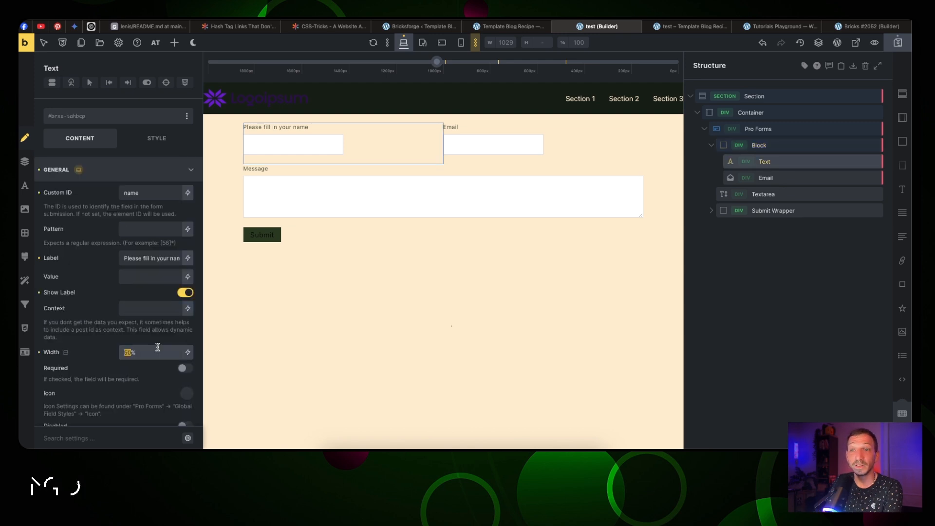
pyautogui.press('BackSpace')
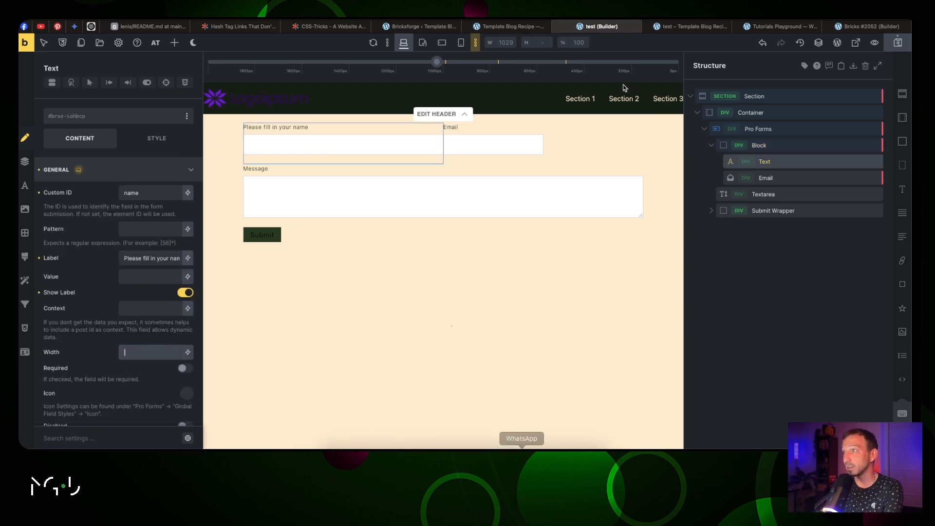
pyautogui.click(801, 181)
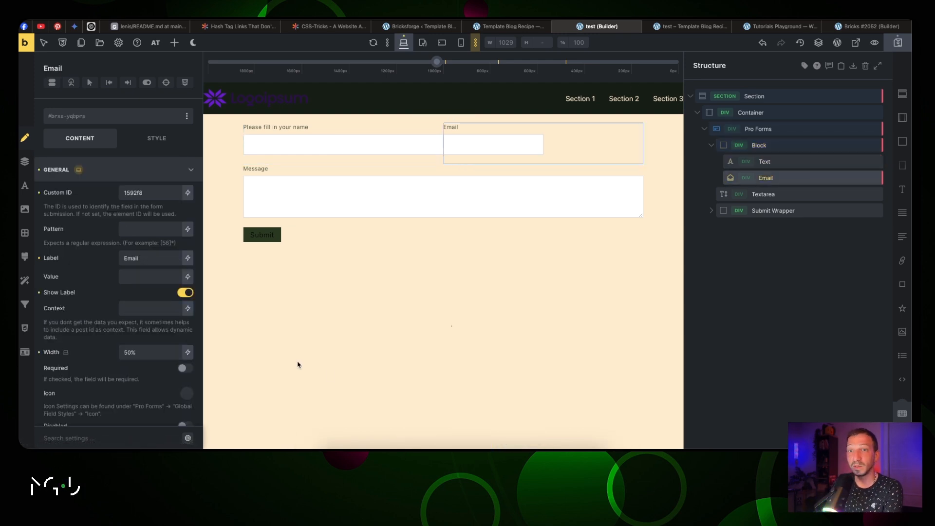
pyautogui.doubleClick(170, 354)
pyautogui.press('BackSpace')
pyautogui.press('BackSpace')
pyautogui.press('BackSpace')
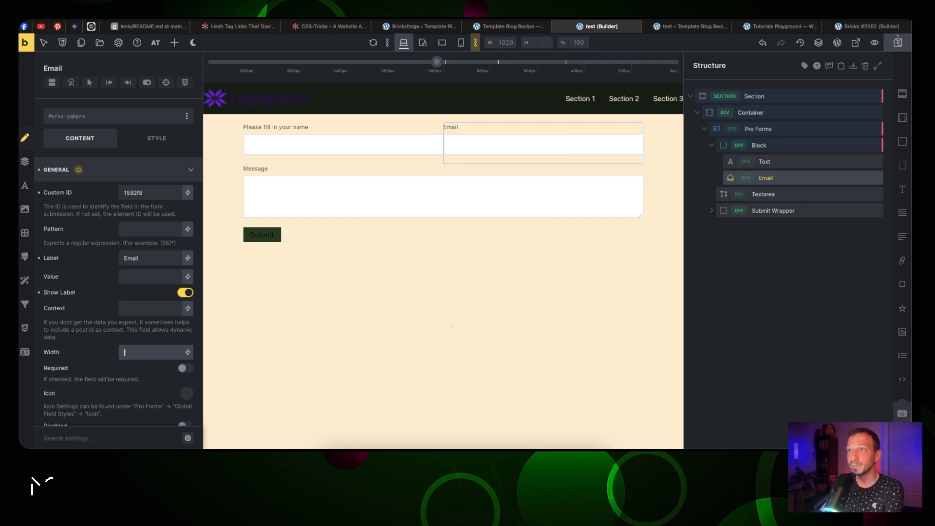
# - Set the column gap of the block holding the name and Email fields to the jt-space-m spacing variable
pyautogui.click(808, 145)
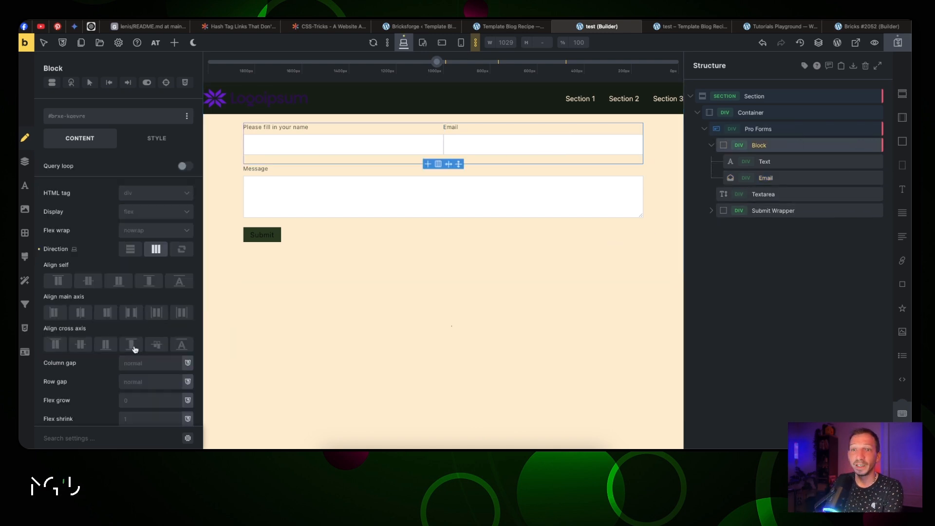
pyautogui.click(135, 362)
pyautogui.rightClick(135, 362)
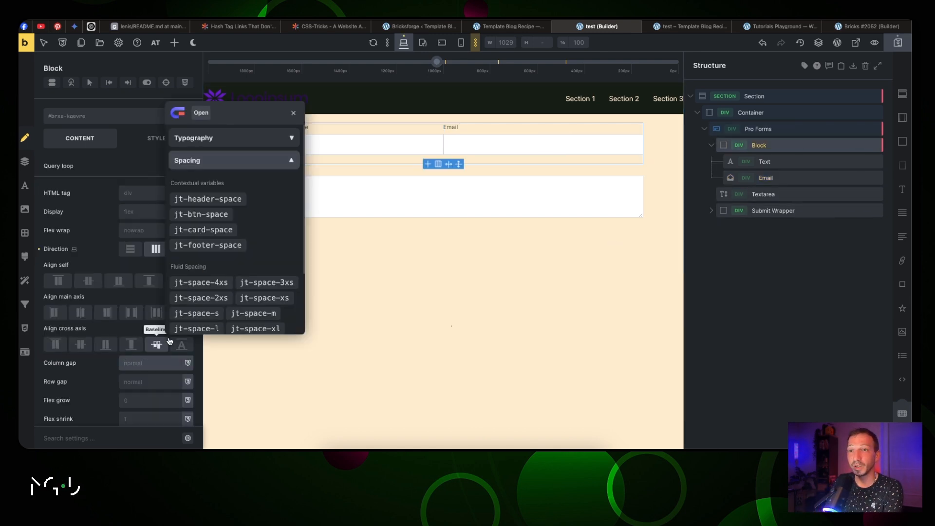
pyautogui.click(256, 312)
pyautogui.click(898, 42)
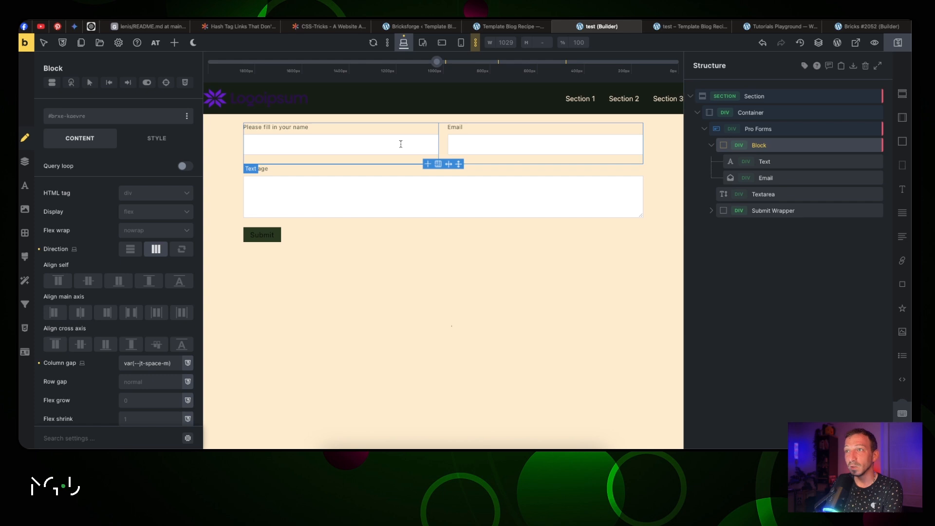
# - Turn on Required for the name text field, then turn it off again
pyautogui.click(769, 161)
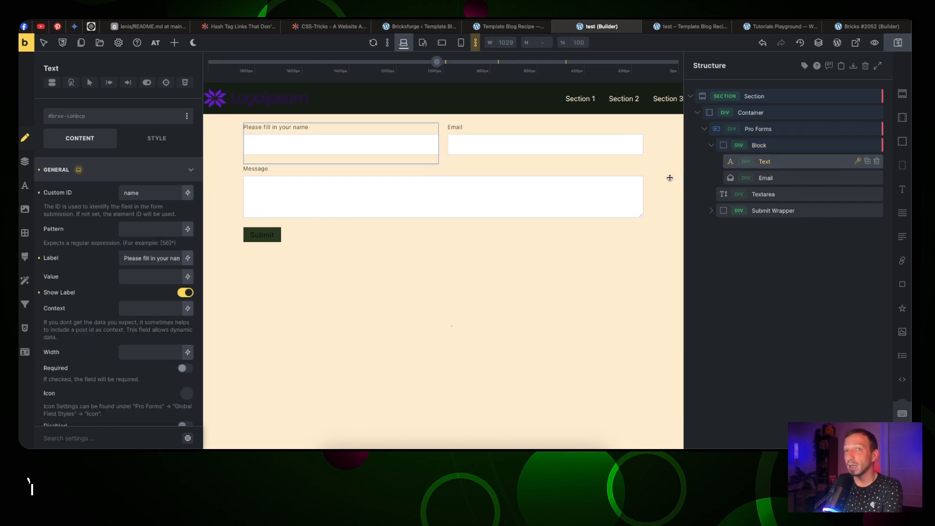
pyautogui.scroll(-1, 124, 234)
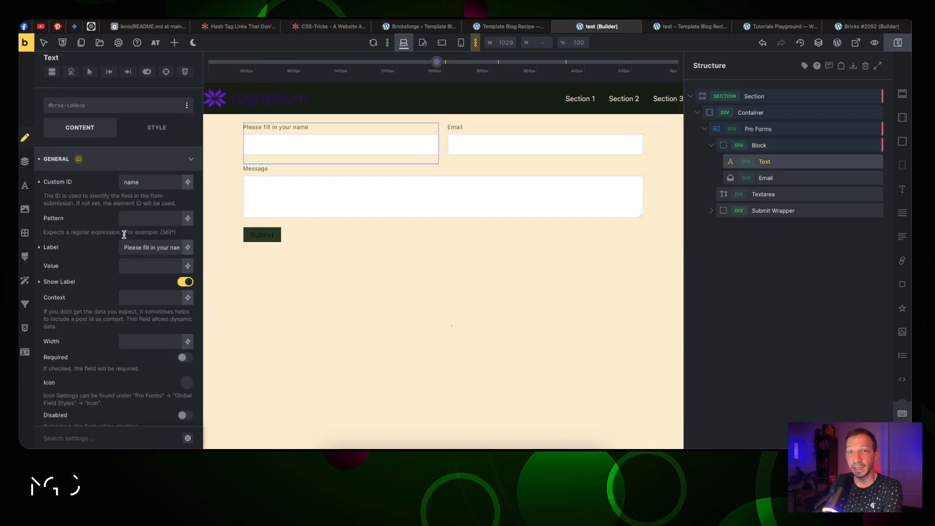
pyautogui.scroll(-3, 124, 235)
pyautogui.click(140, 271)
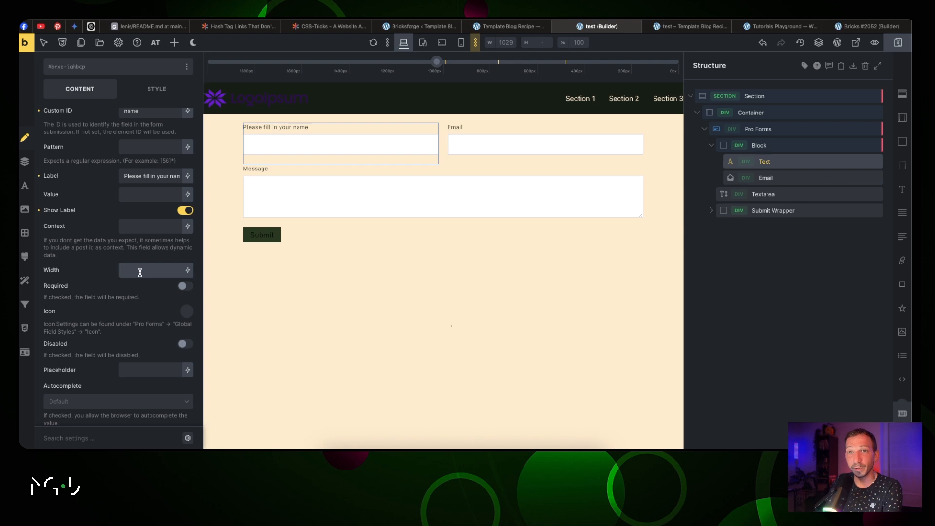
pyautogui.click(183, 287)
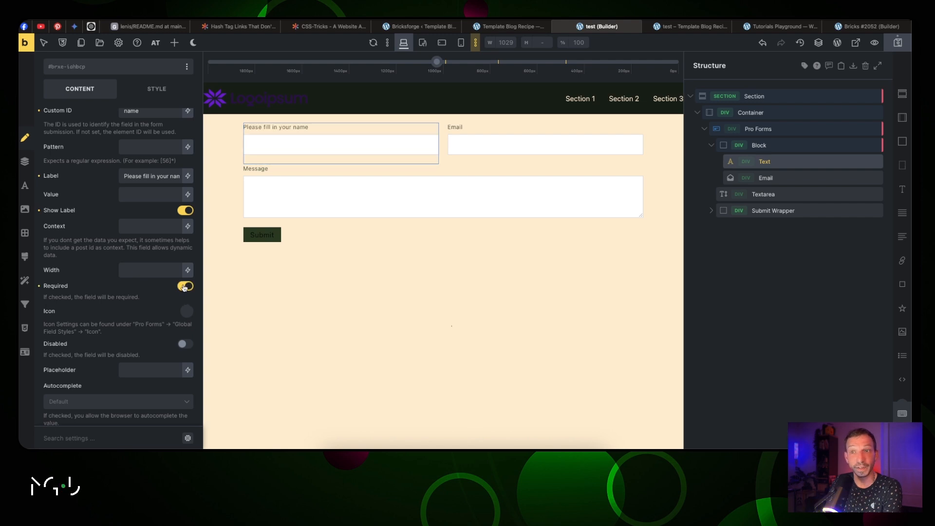
pyautogui.click(184, 286)
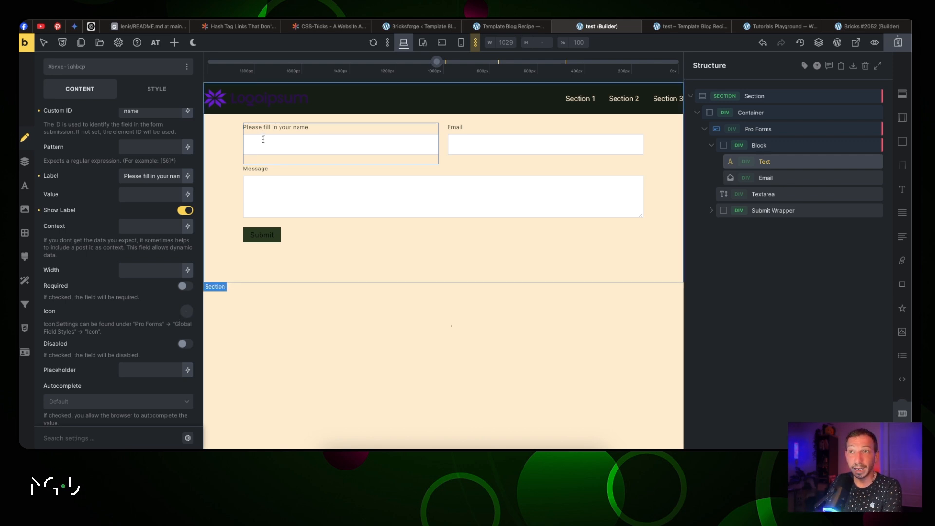
# - Give the name field the "1" icon from the Fontawesome - Solid library
pyautogui.click(187, 312)
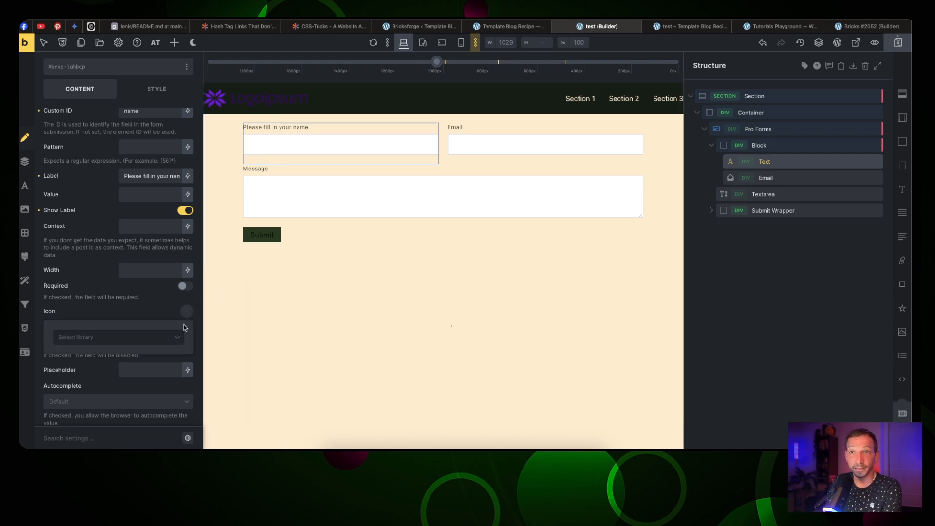
pyautogui.click(153, 339)
pyautogui.click(138, 381)
pyautogui.click(101, 384)
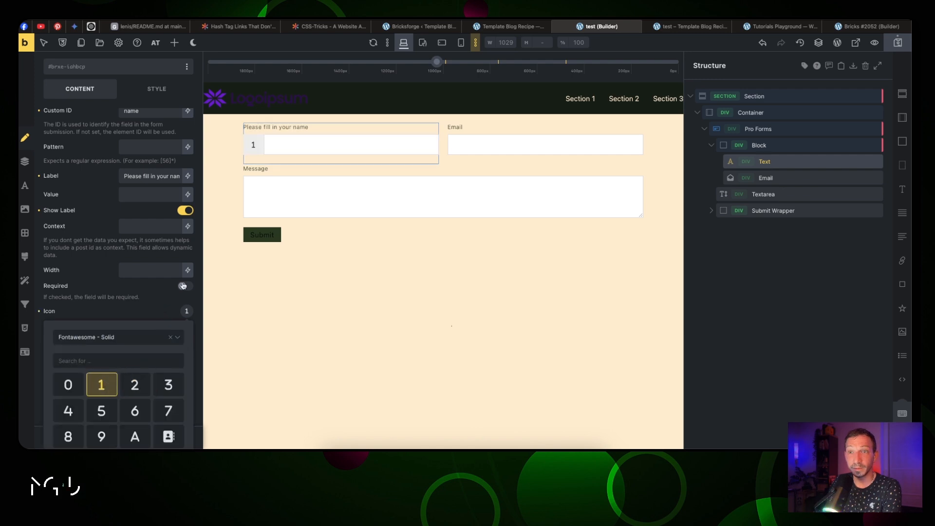
pyautogui.click(187, 311)
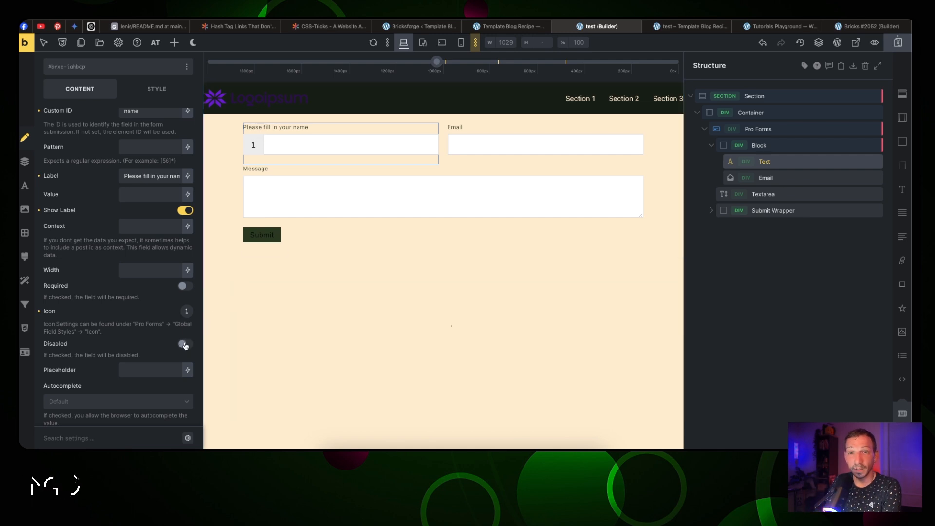
# - Turn on Disabled for the name field to preview it, and turn it back off
pyautogui.scroll(-1, 177, 331)
pyautogui.scroll(-4, 178, 331)
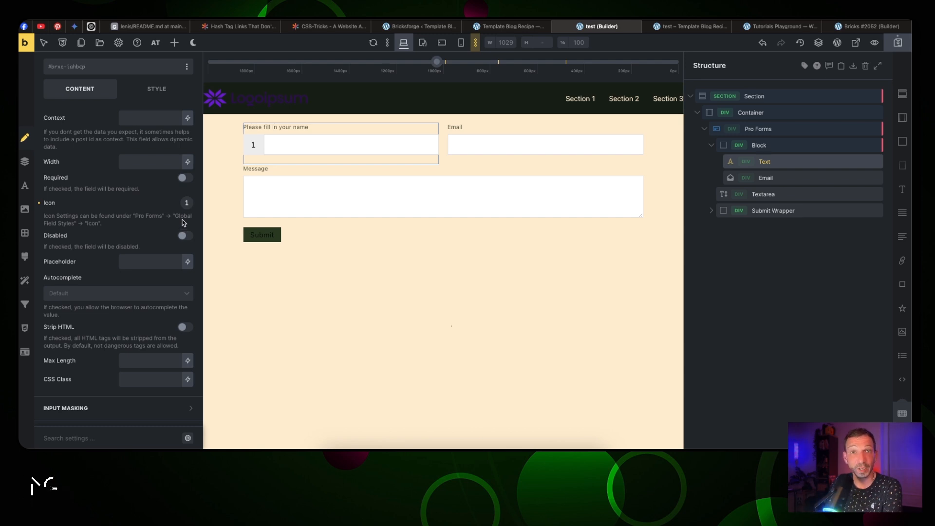
pyautogui.click(187, 236)
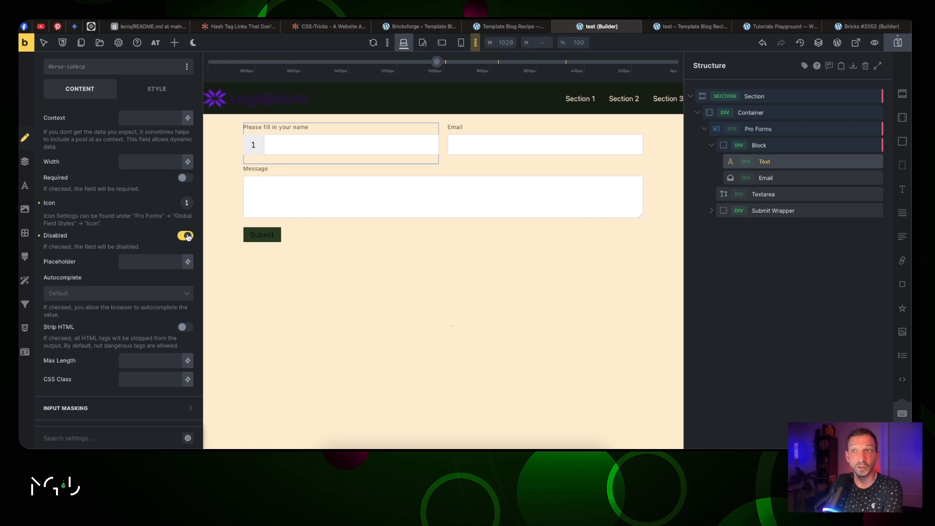
pyautogui.click(187, 236)
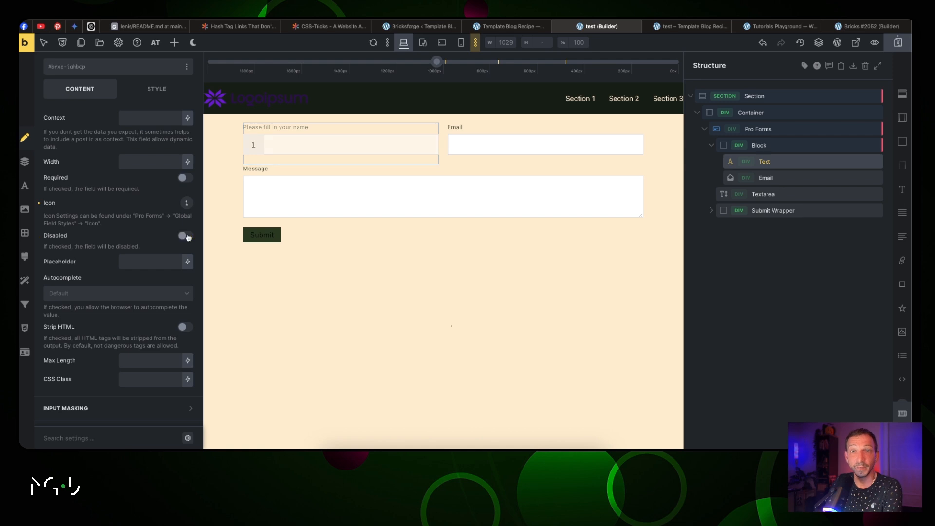
# - Give the name field the placeholder text "Placeholder" and set its autocomplete to name
pyautogui.click(149, 264)
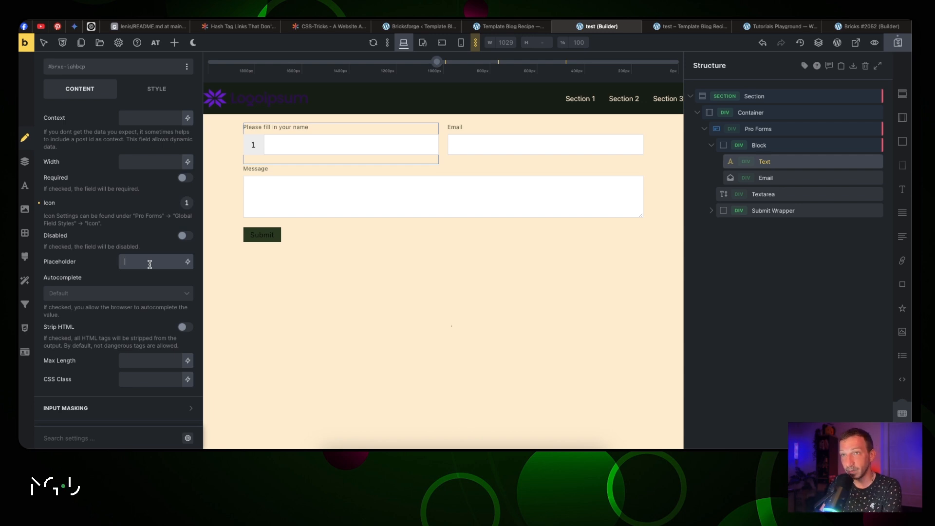
pyautogui.write('Placeholder')
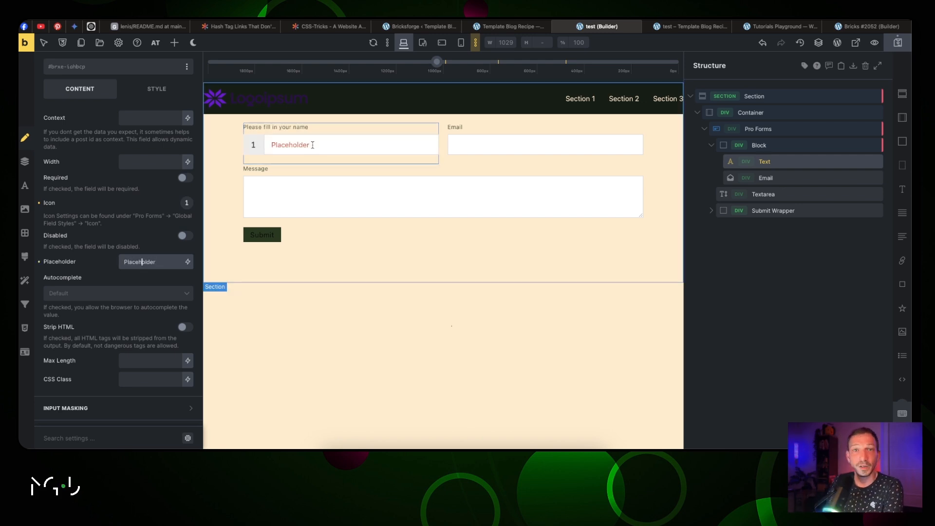
pyautogui.click(297, 146)
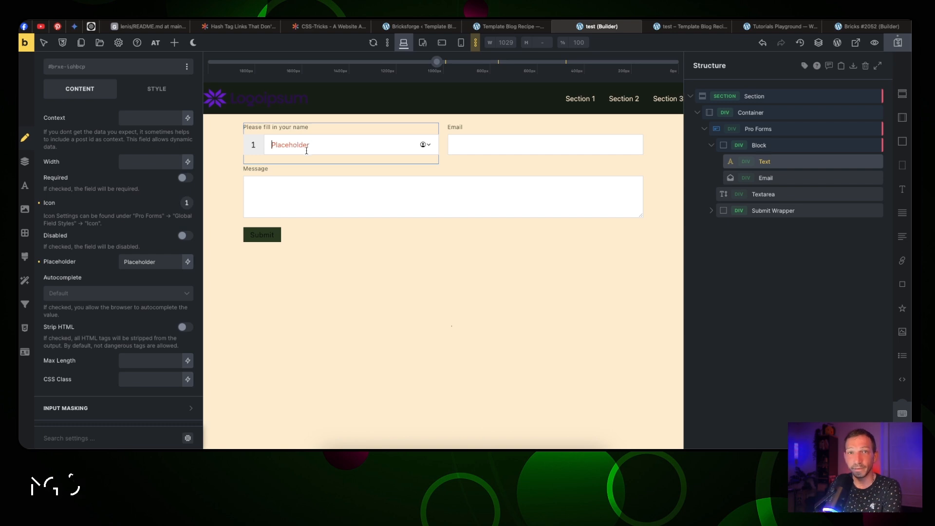
pyautogui.click(187, 293)
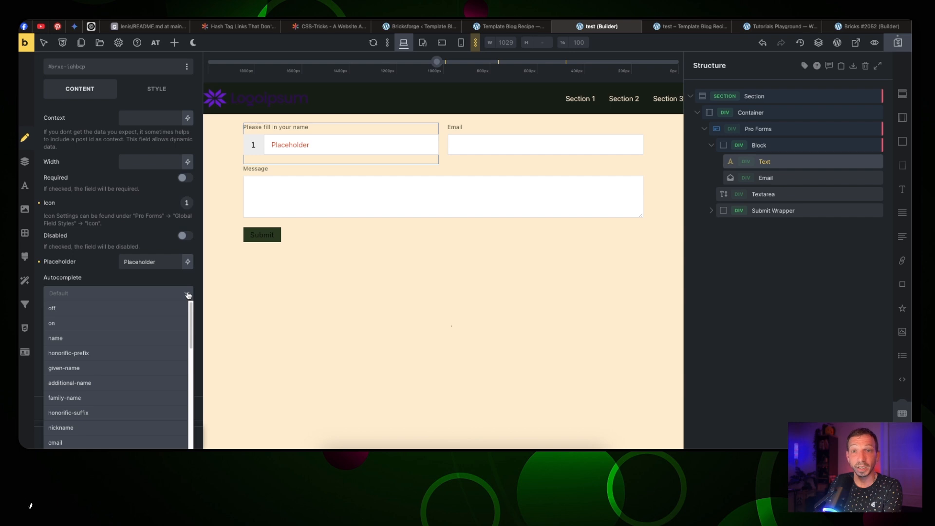
pyautogui.click(164, 341)
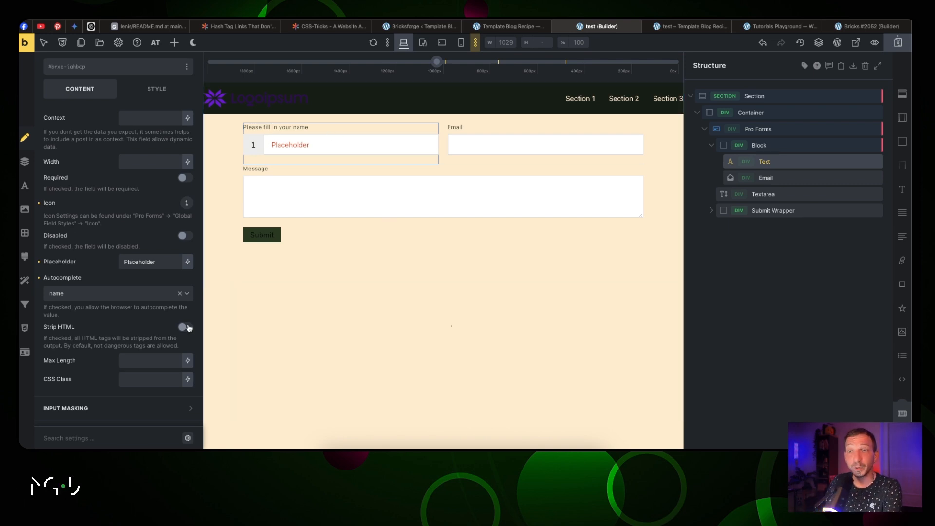
# - Try a max length of 8 on the name field, and clear that value again
pyautogui.click(146, 359)
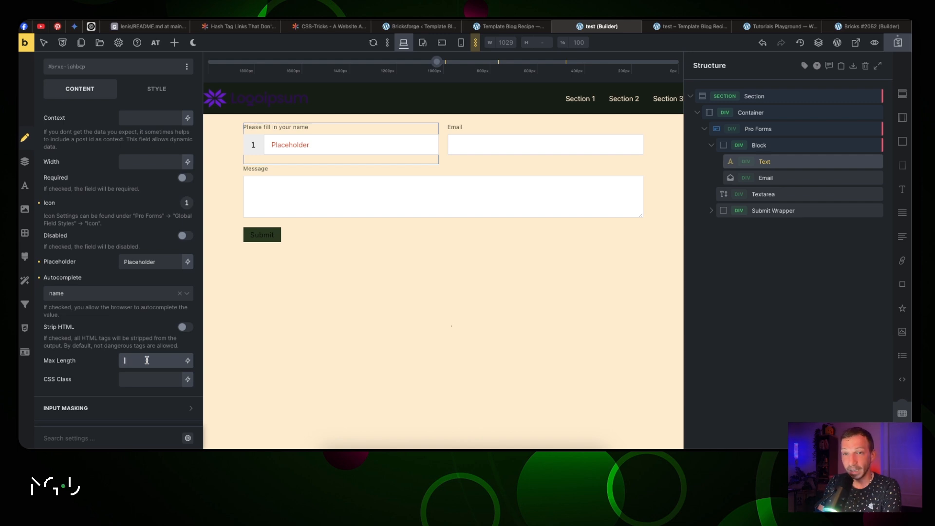
pyautogui.write('8')
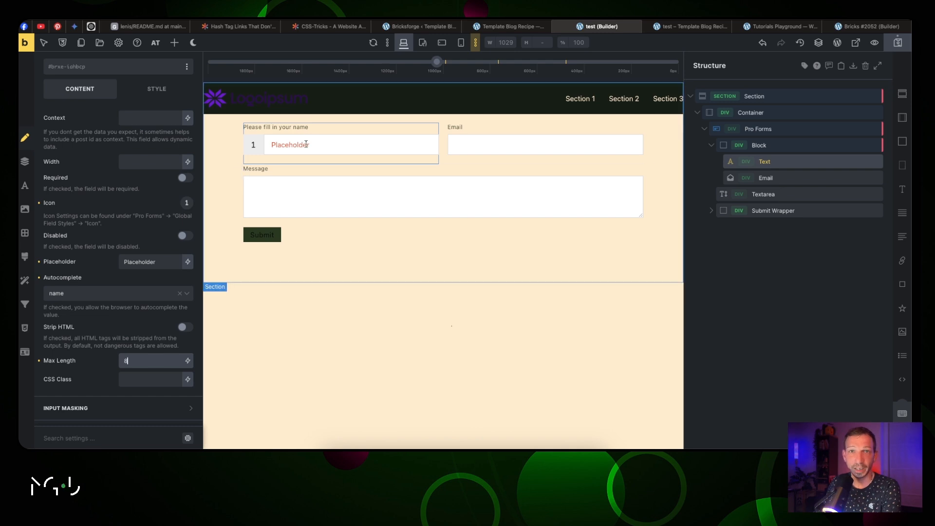
pyautogui.doubleClick(143, 359)
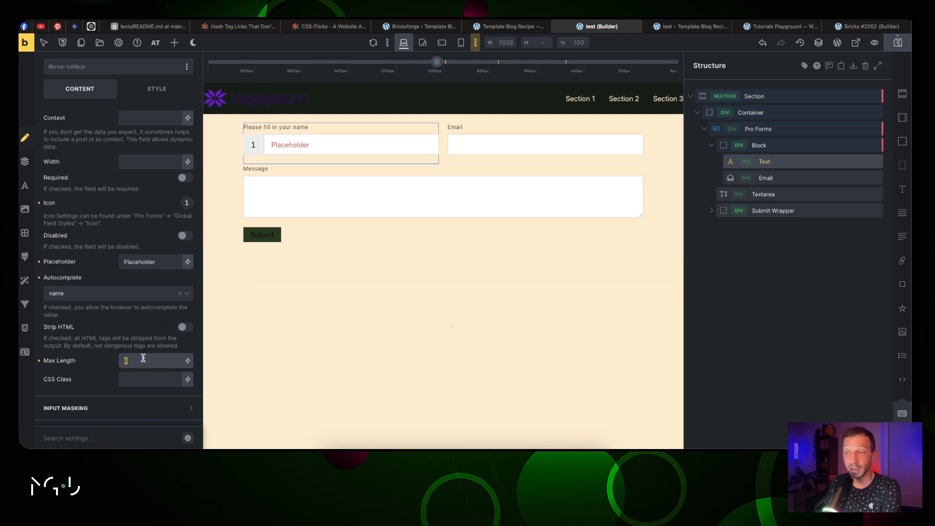
pyautogui.press('BackSpace')
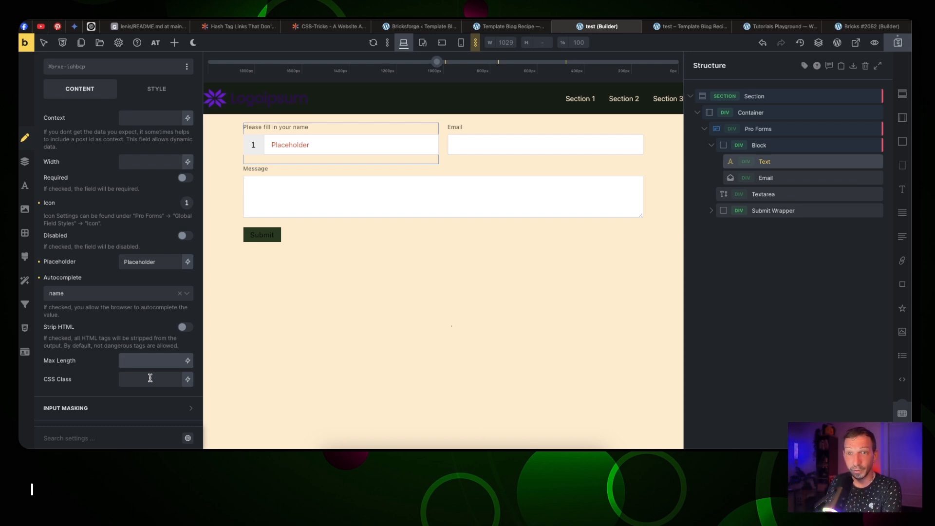
pyautogui.scroll(-3, 151, 378)
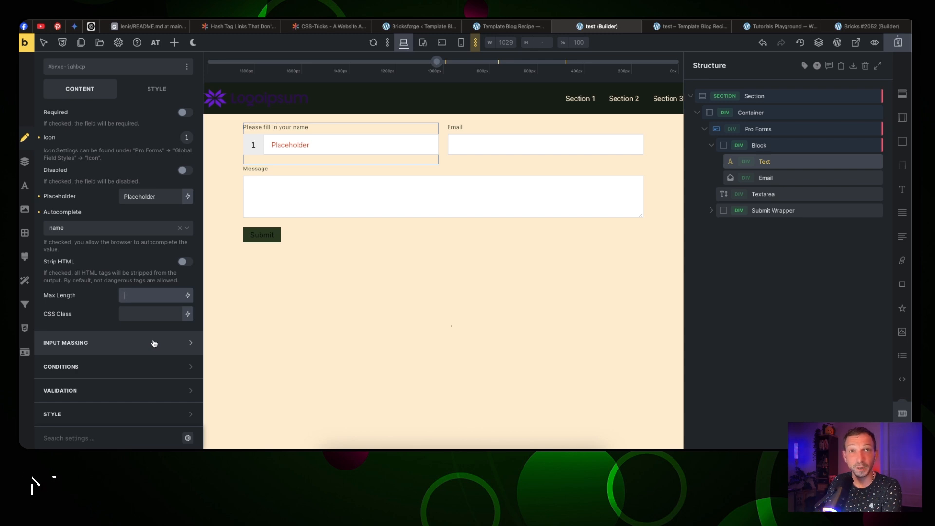
# - Select the Email field and set its custom ID to email
pyautogui.click(487, 141)
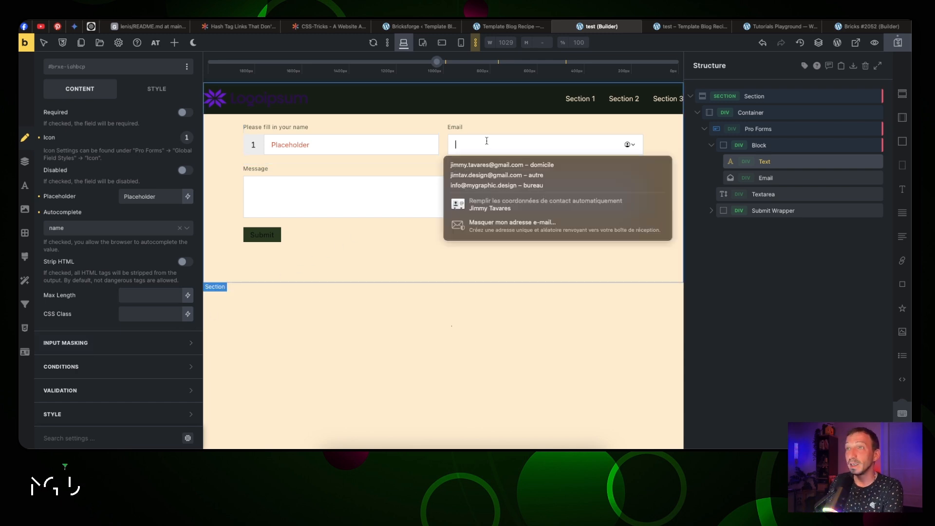
pyautogui.click(486, 139)
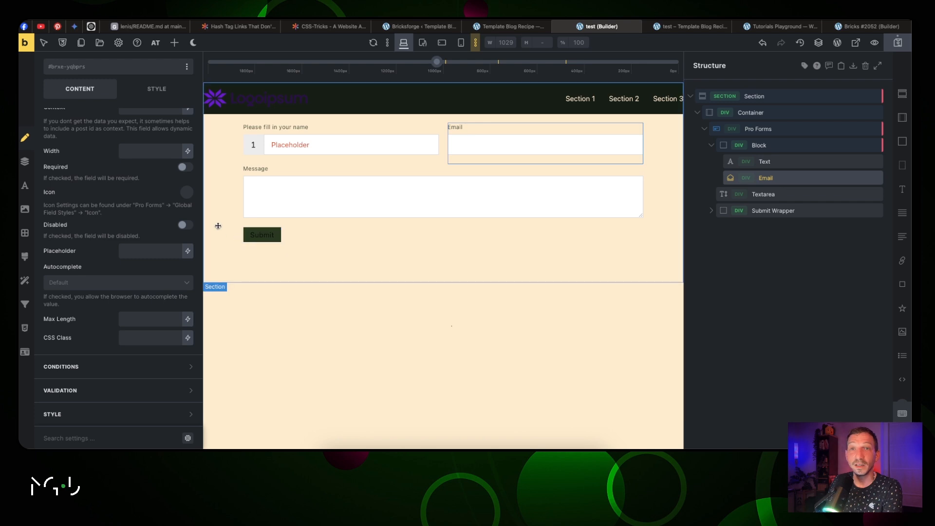
pyautogui.scroll(5, 110, 192)
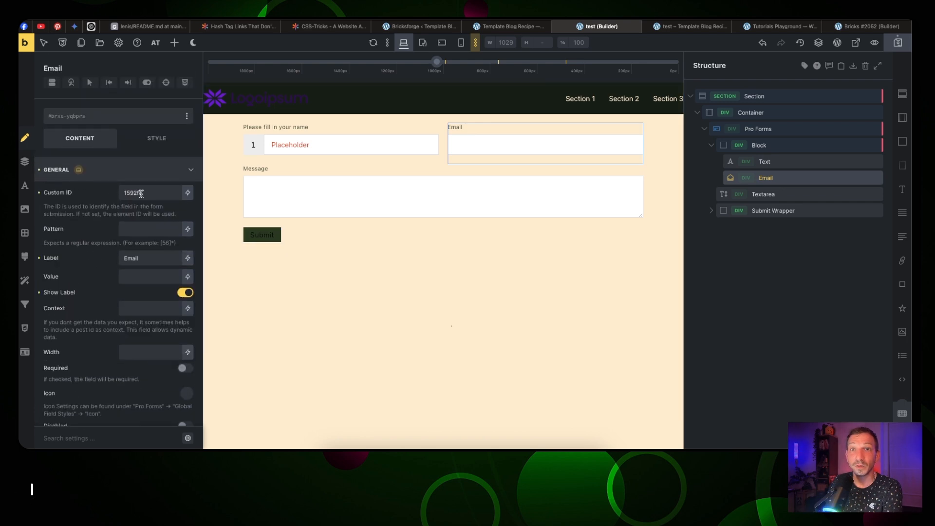
pyautogui.doubleClick(142, 194)
pyautogui.write('e')
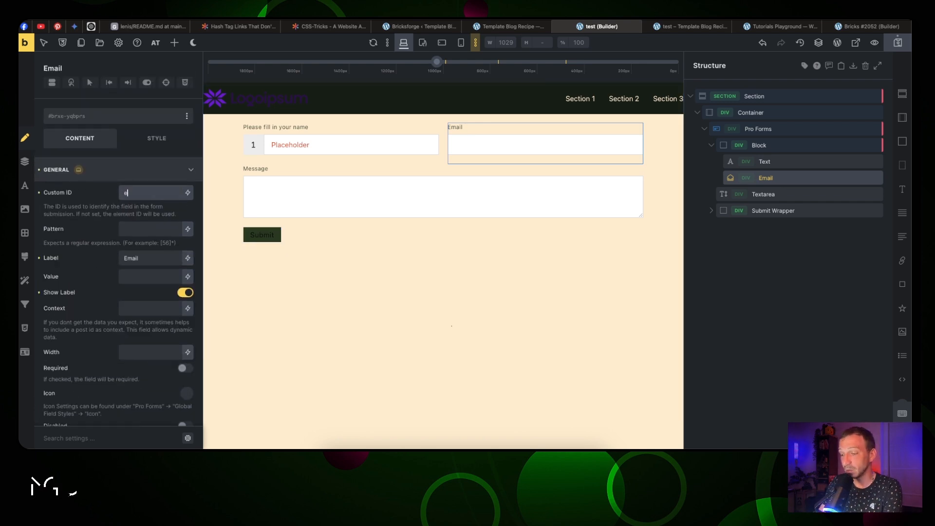
pyautogui.write('mail')
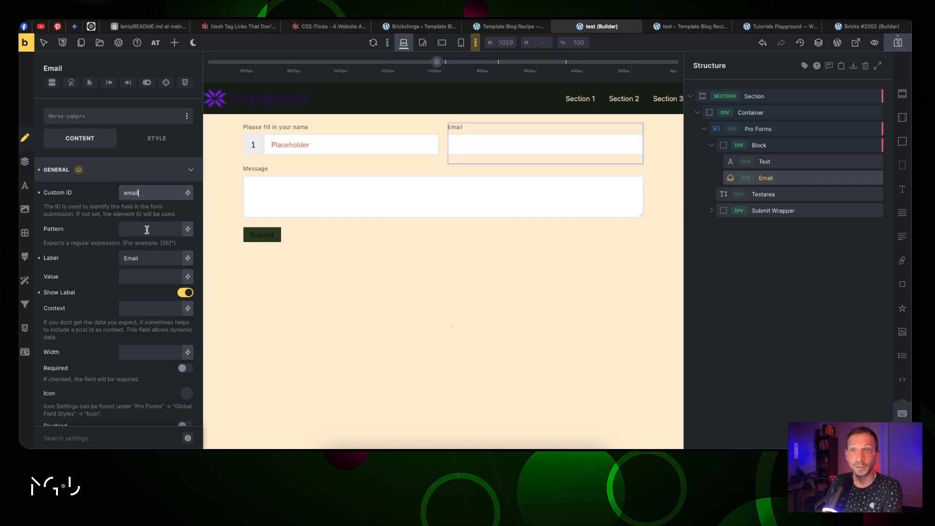
# - Make the Email field required, keeping its label as Email
pyautogui.click(156, 259)
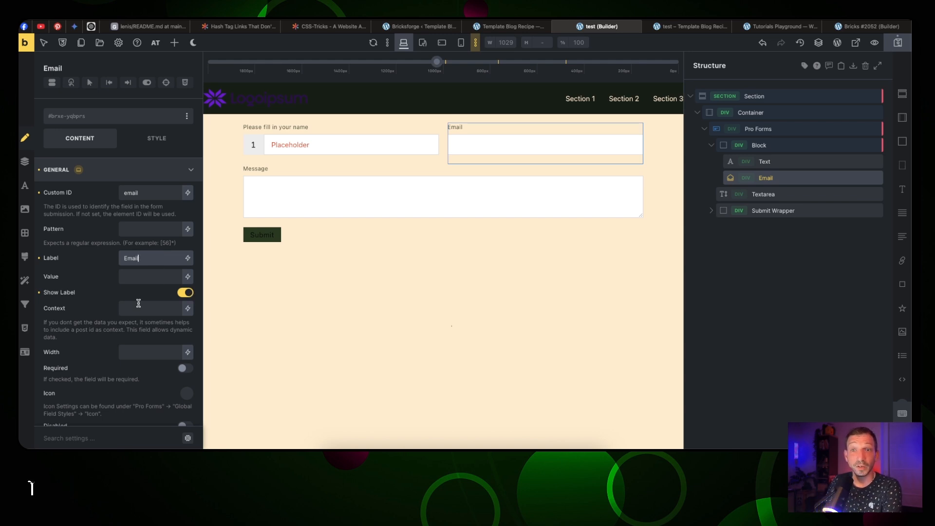
pyautogui.scroll(-2, 138, 303)
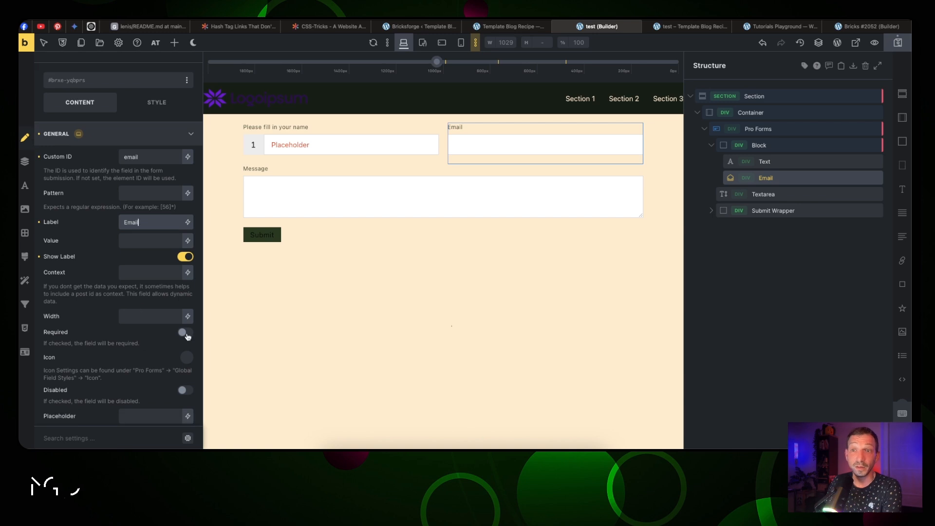
pyautogui.click(185, 333)
pyautogui.scroll(-3, 148, 335)
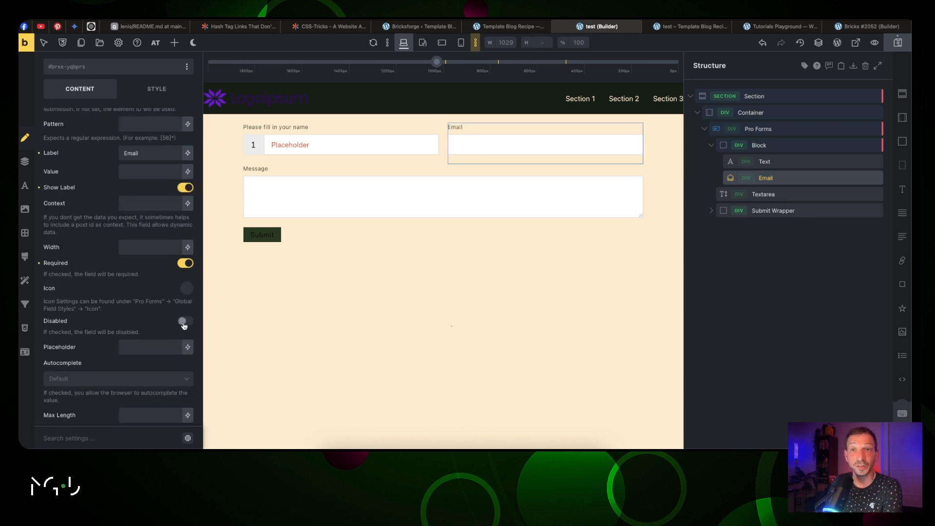
pyautogui.scroll(4, 104, 272)
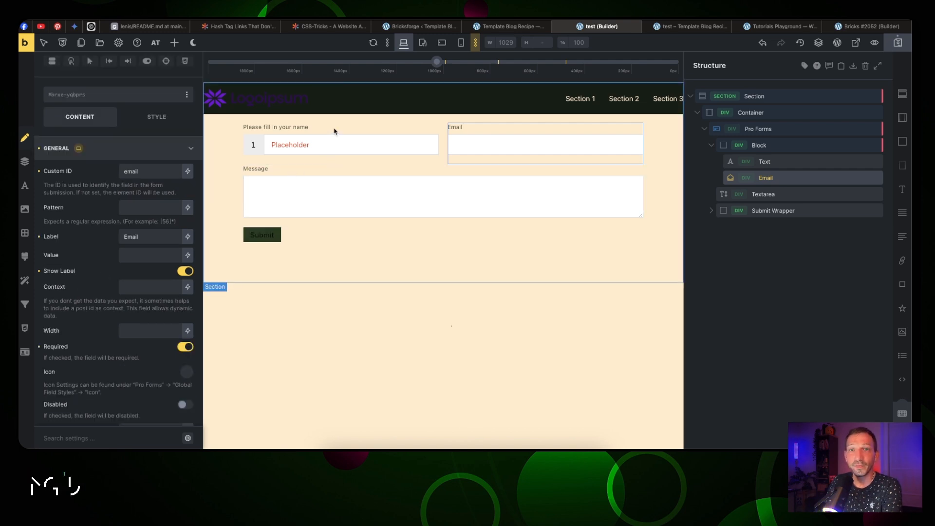
# - Select the Message textarea and set its custom ID to message
pyautogui.click(267, 172)
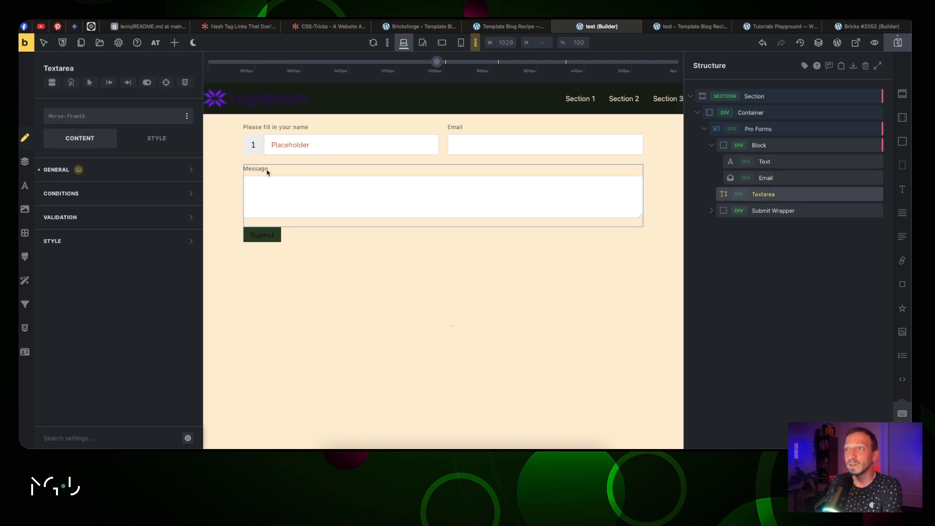
pyautogui.click(177, 175)
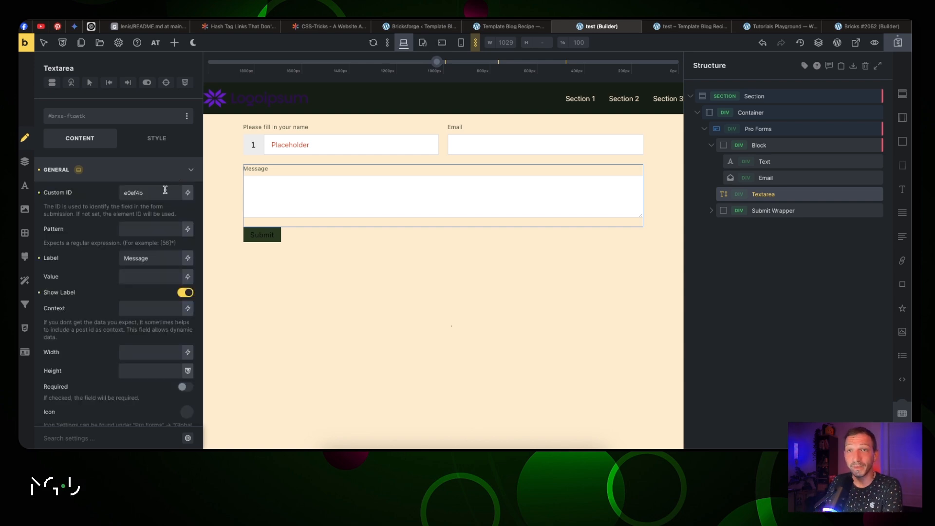
pyautogui.doubleClick(165, 190)
pyautogui.write('message-')
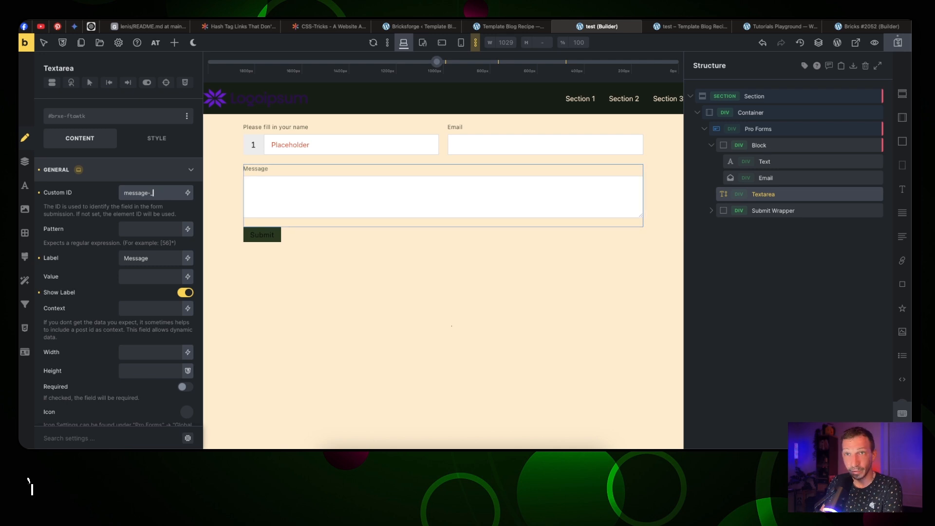
pyautogui.press('BackSpace')
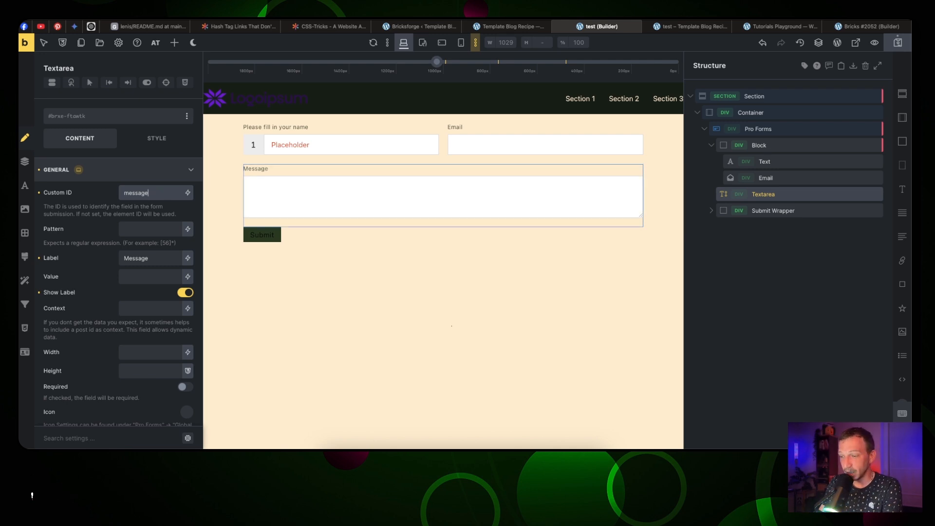
pyautogui.write('_')
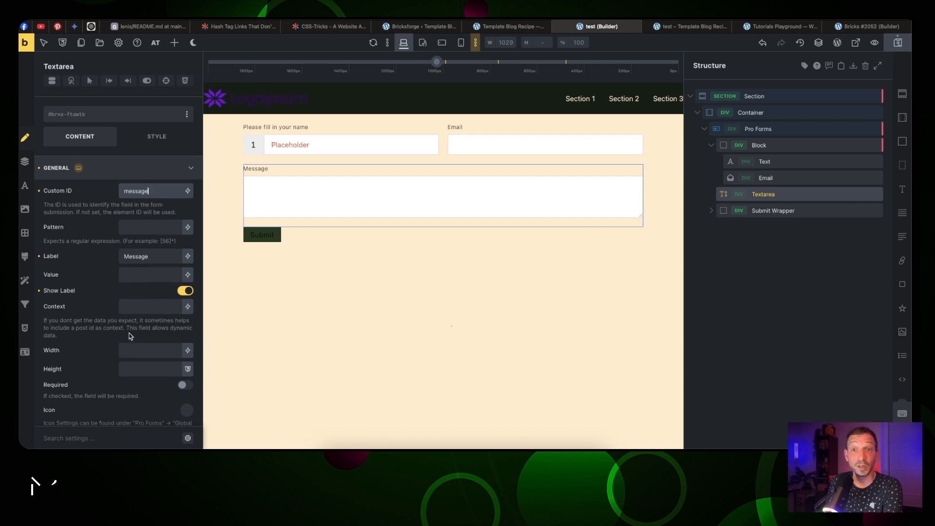
# - Enlarge the Message textarea by hand in the preview and try a height of 100px
pyautogui.scroll(-1, 132, 348)
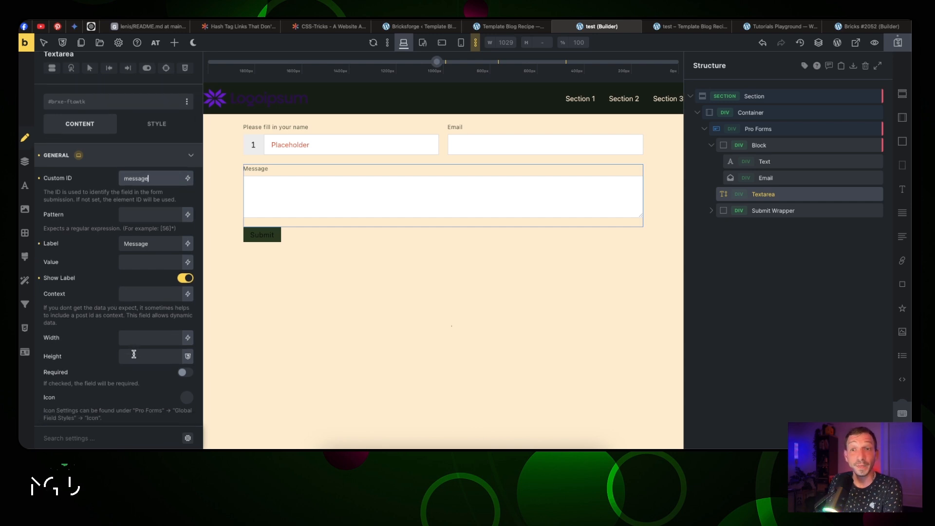
pyautogui.click(134, 354)
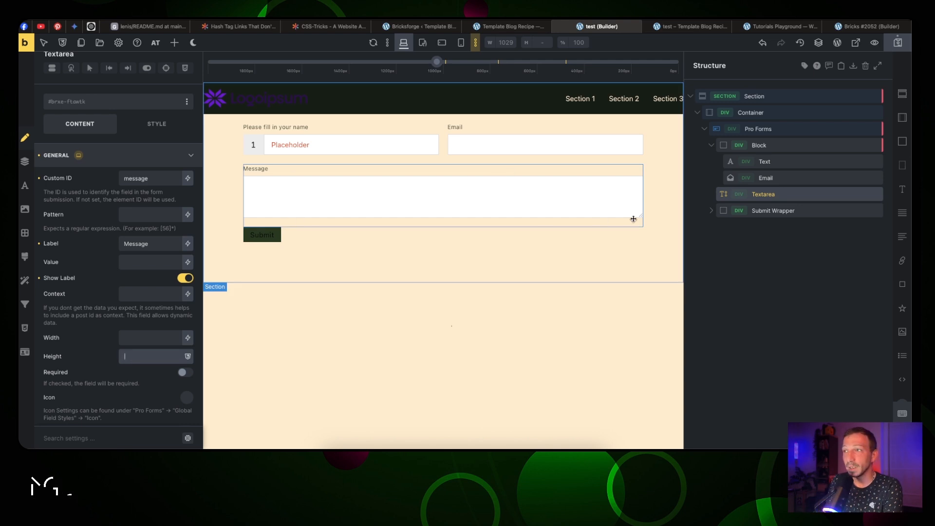
pyautogui.moveTo(641, 217); pyautogui.dragTo(632, 270)
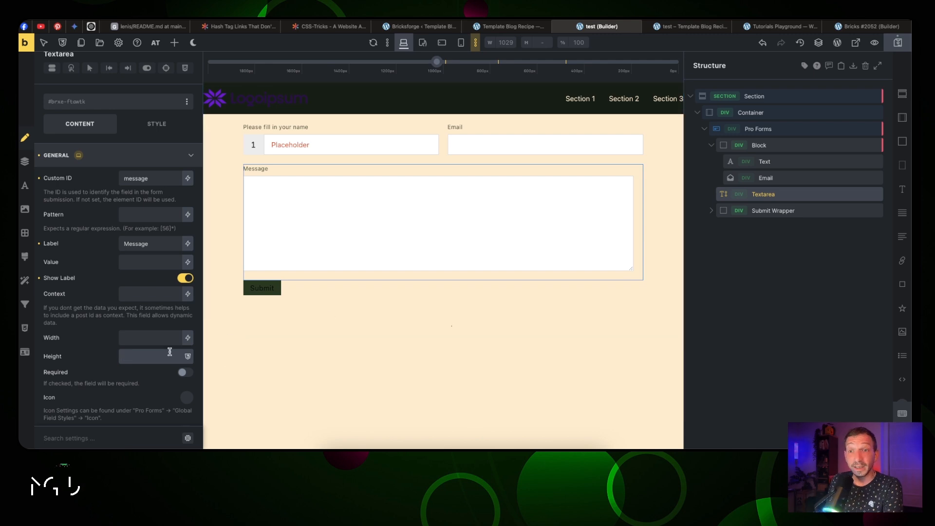
pyautogui.write('100')
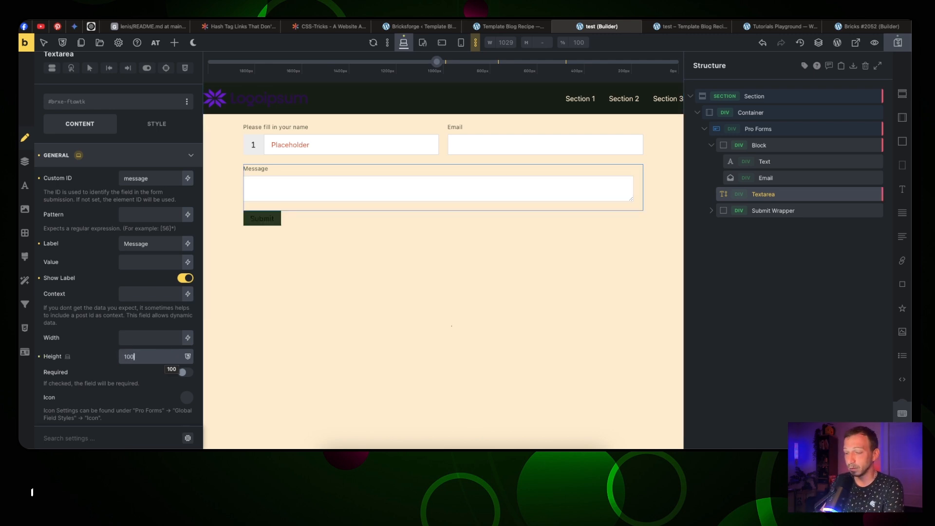
pyautogui.write('px')
# - Set the Message textarea's height to 20rem and test resizing it in the preview
pyautogui.doubleClick(160, 359)
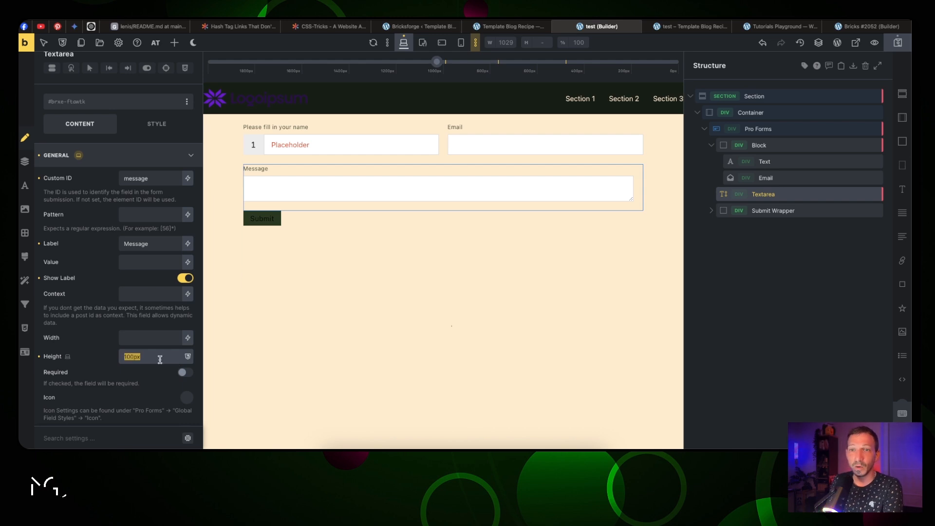
pyautogui.write('20rem')
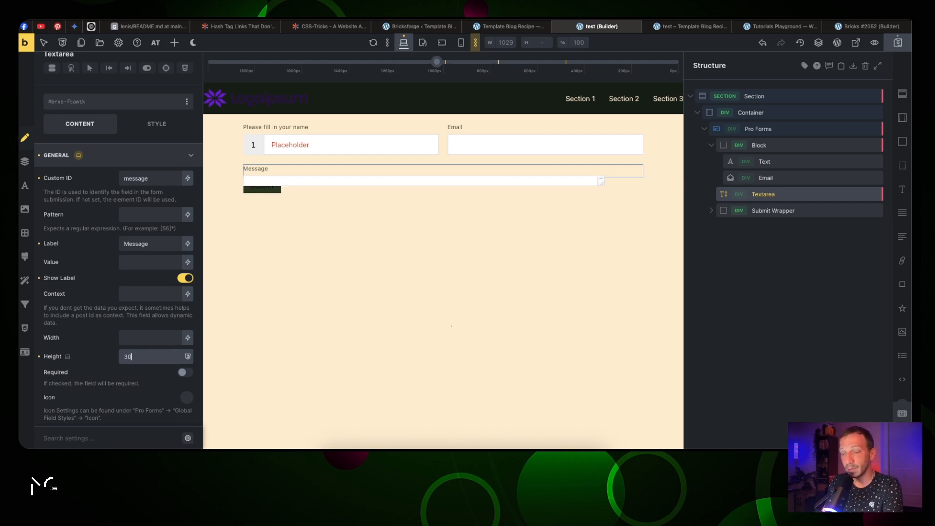
pyautogui.moveTo(603, 247); pyautogui.dragTo(624, 243)
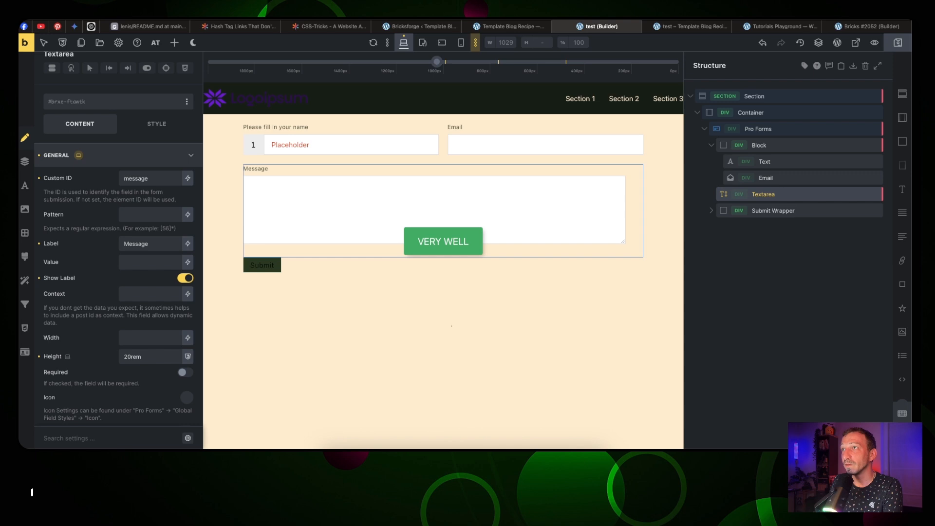
# - Reload the builder and reopen the general settings of the Message textarea inside Pro Forms
pyautogui.press('super+r')
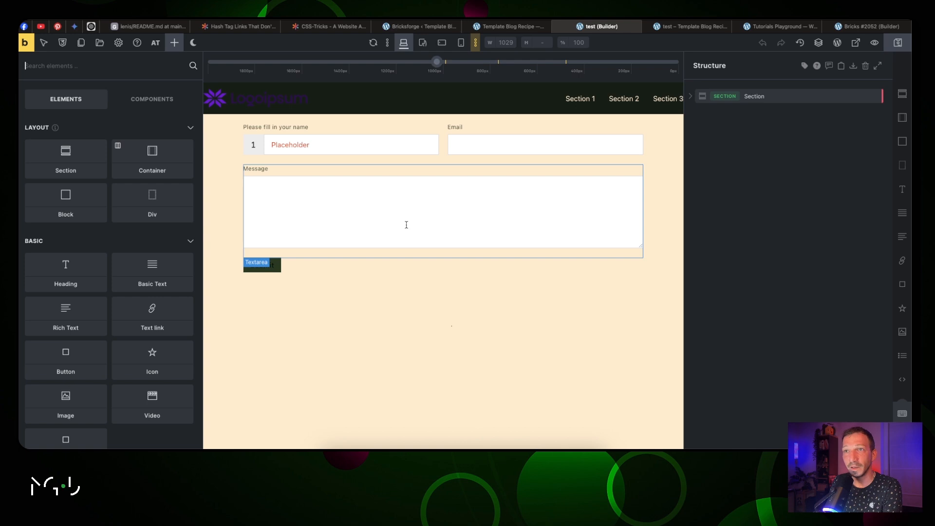
pyautogui.click(701, 96)
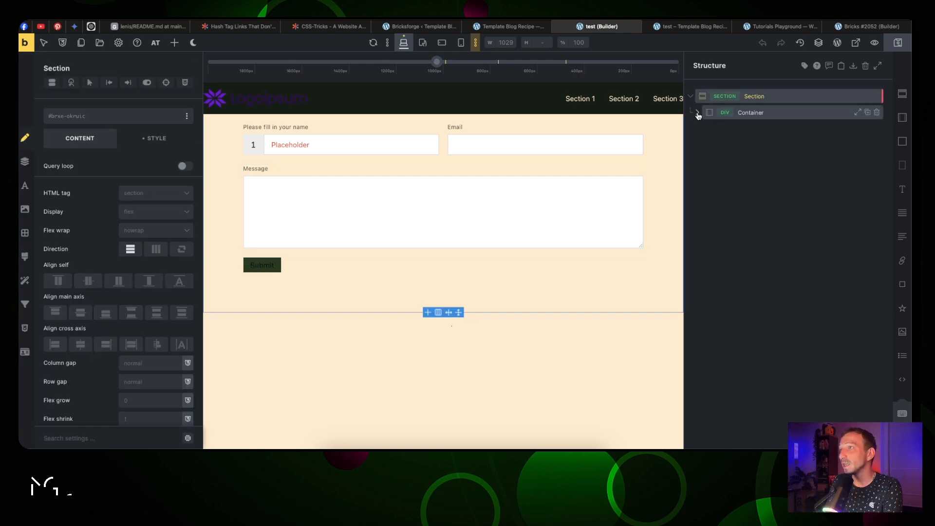
pyautogui.click(698, 113)
pyautogui.click(752, 129)
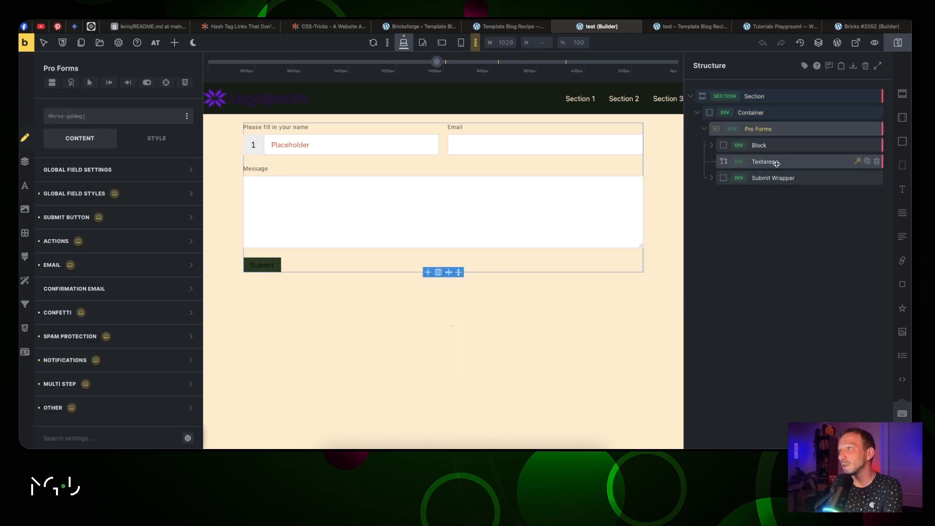
pyautogui.click(776, 163)
pyautogui.click(128, 171)
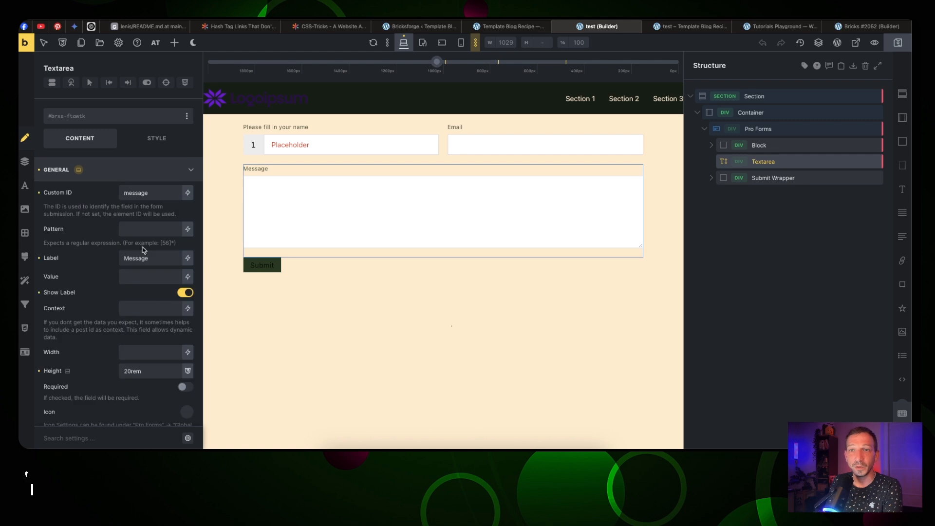
# - Clear the Message textarea's height and try its Required option, leaving it switched off
pyautogui.scroll(-2, 144, 272)
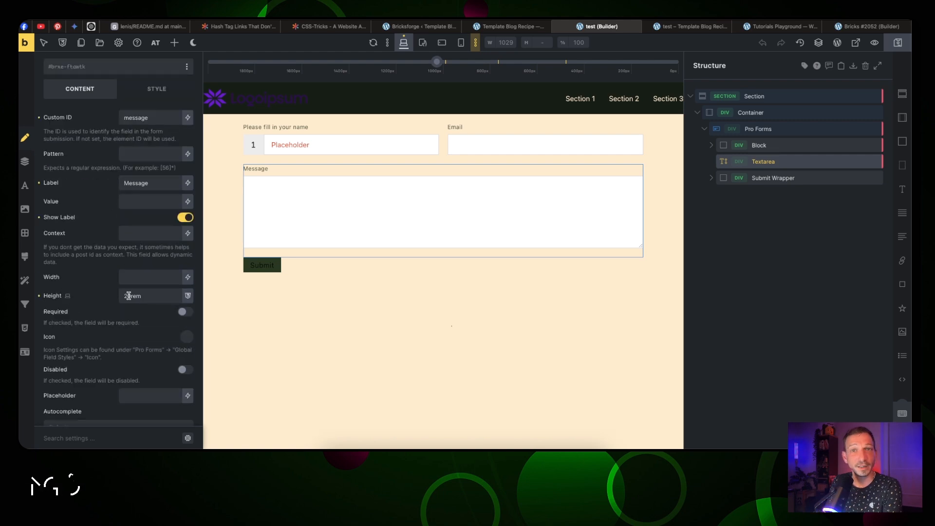
pyautogui.doubleClick(159, 300)
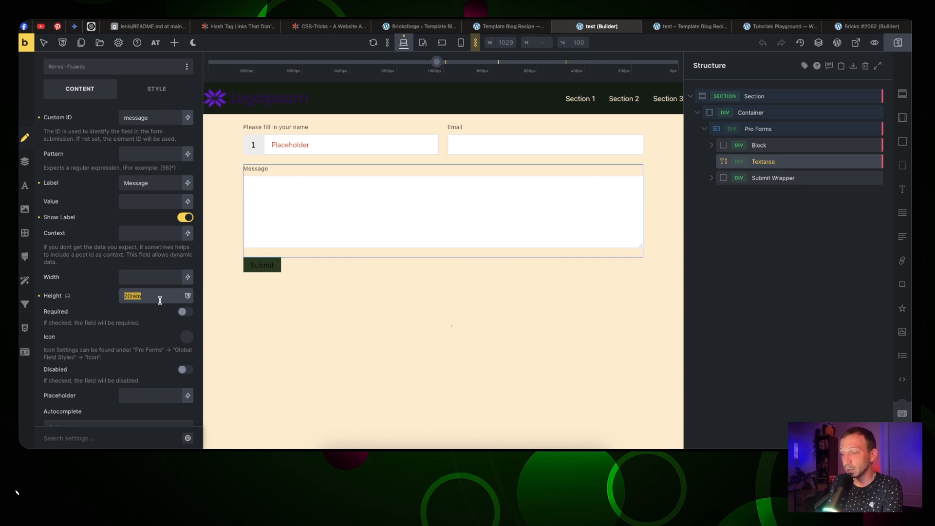
pyautogui.press('BackSpace')
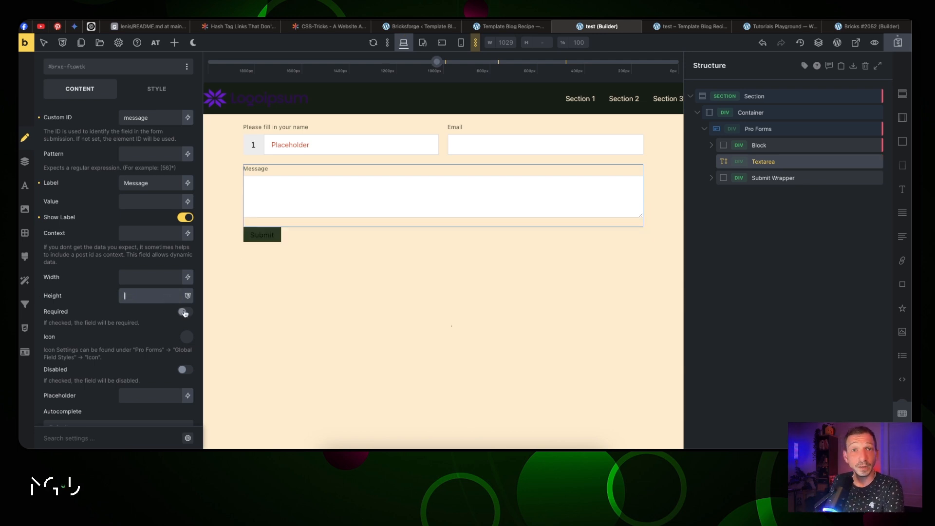
pyautogui.click(185, 314)
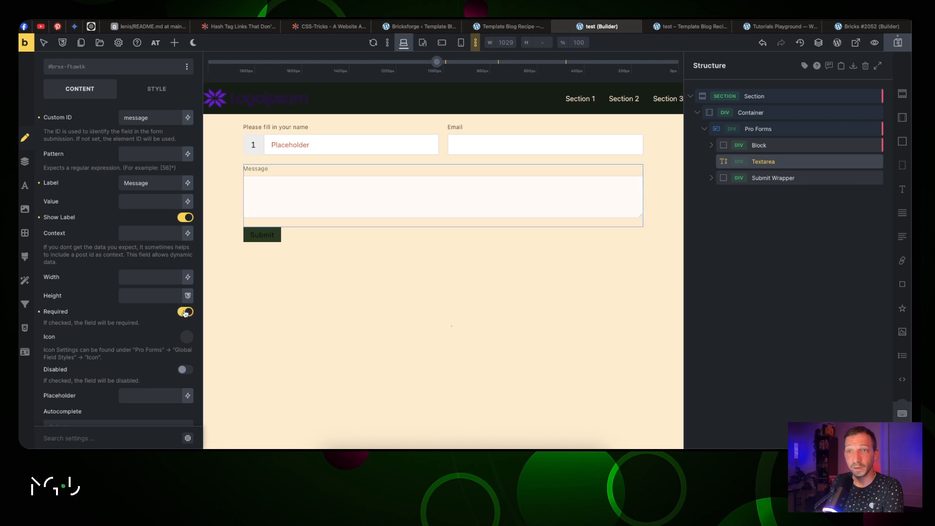
pyautogui.click(185, 314)
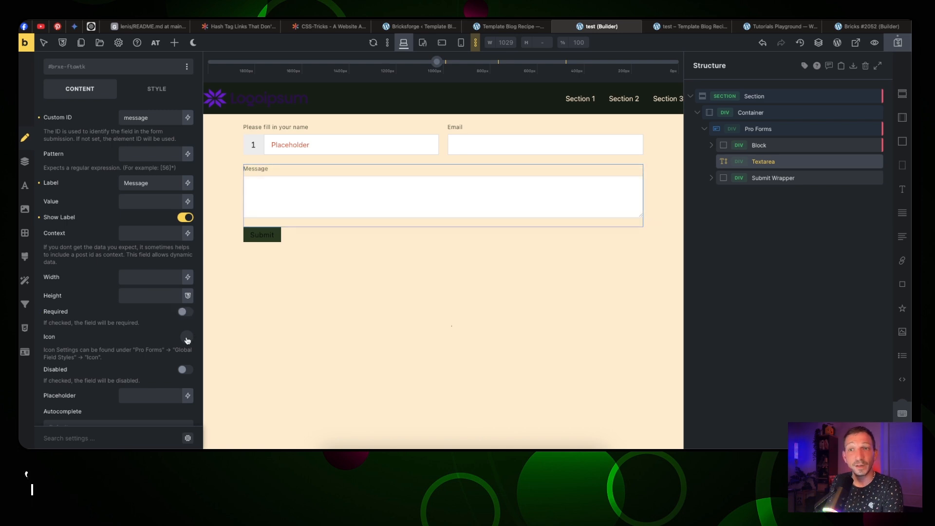
# - Limit the Message textarea to a maximum of 140 characters and enable its max length counter
pyautogui.scroll(-2, 186, 340)
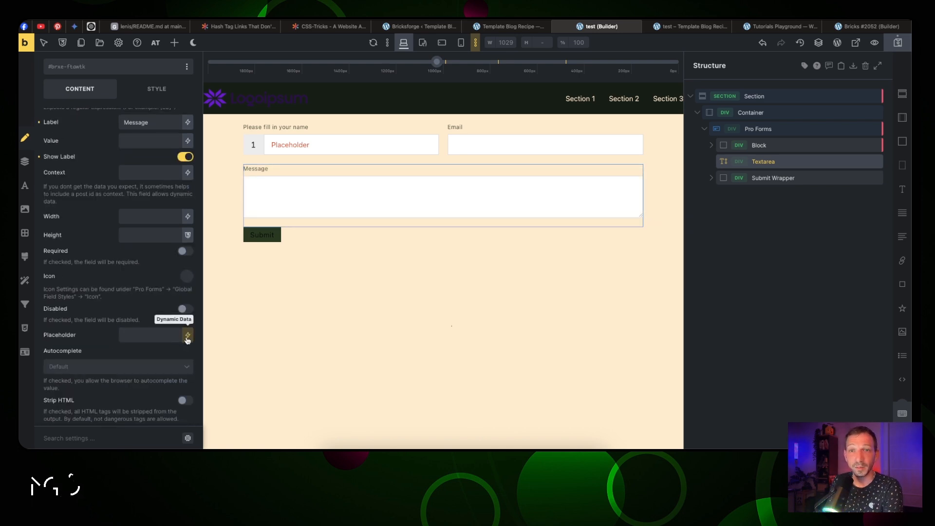
pyautogui.scroll(-2, 185, 336)
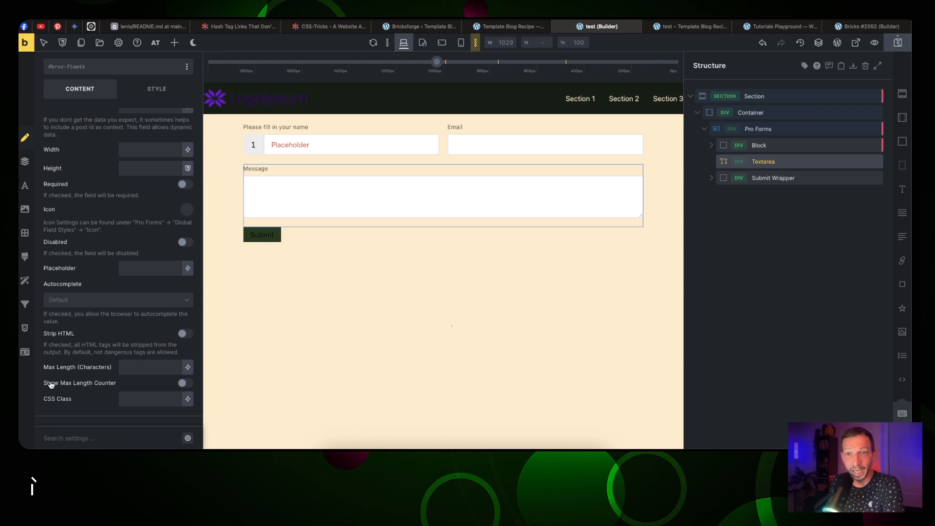
pyautogui.click(129, 369)
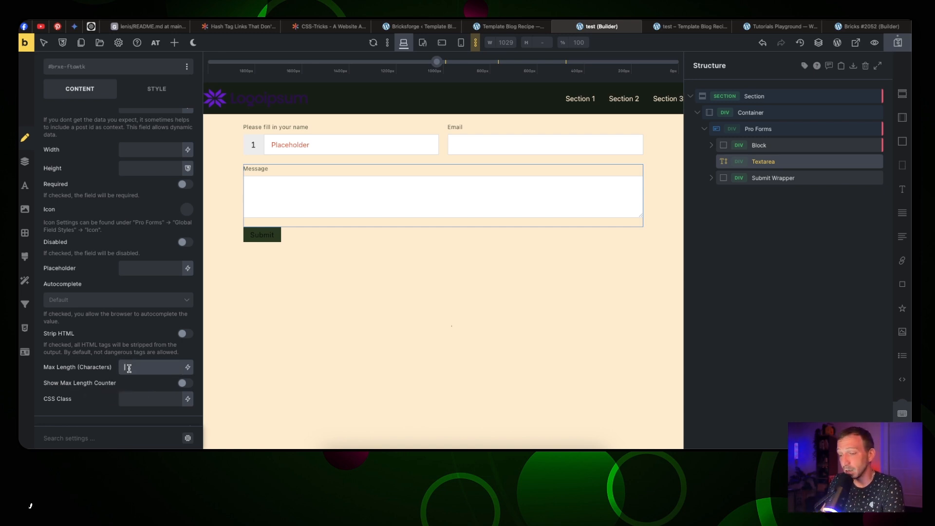
pyautogui.write('1')
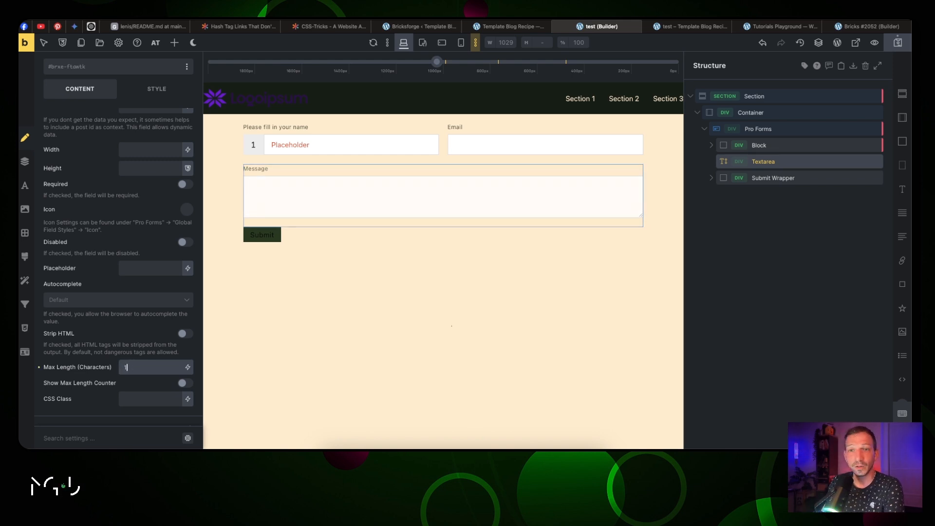
pyautogui.write('0040')
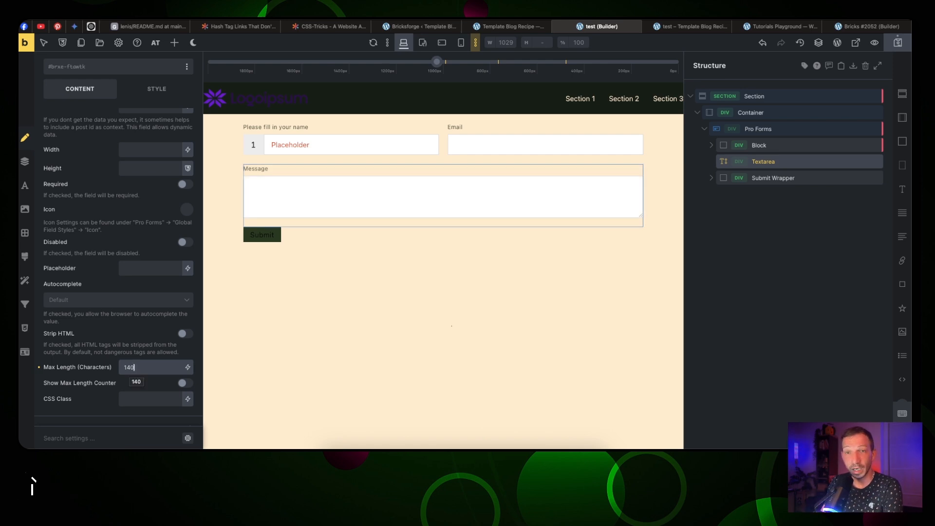
pyautogui.click(125, 368)
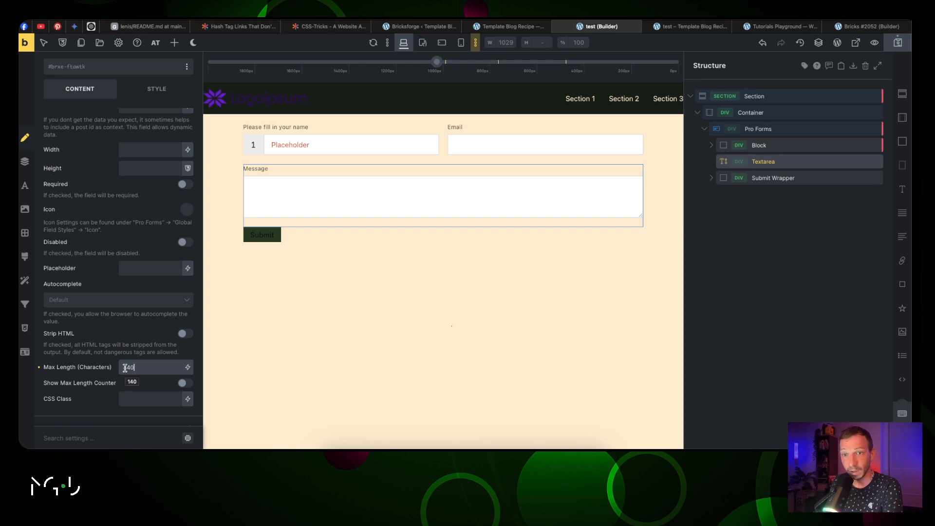
pyautogui.click(185, 383)
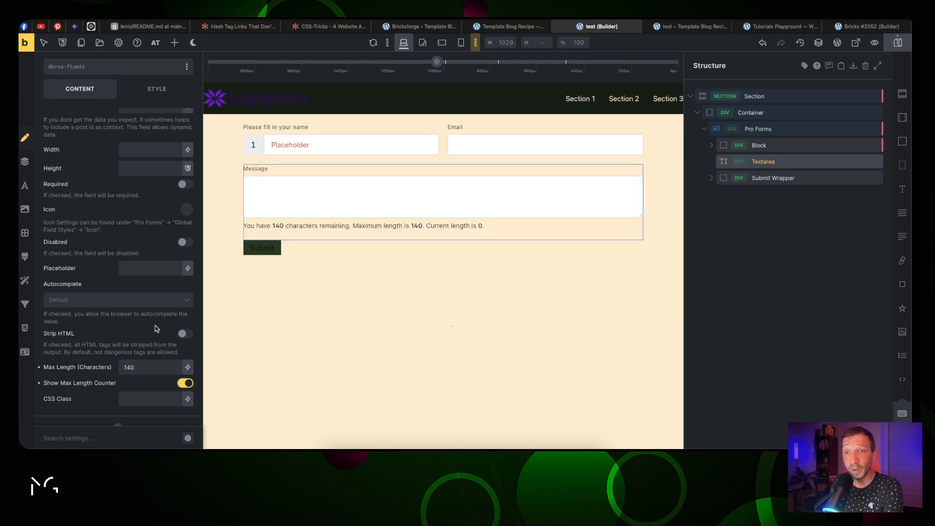
# - Try the Inside position for the Message textarea's max length counter, and return it to Below
pyautogui.scroll(-3, 156, 328)
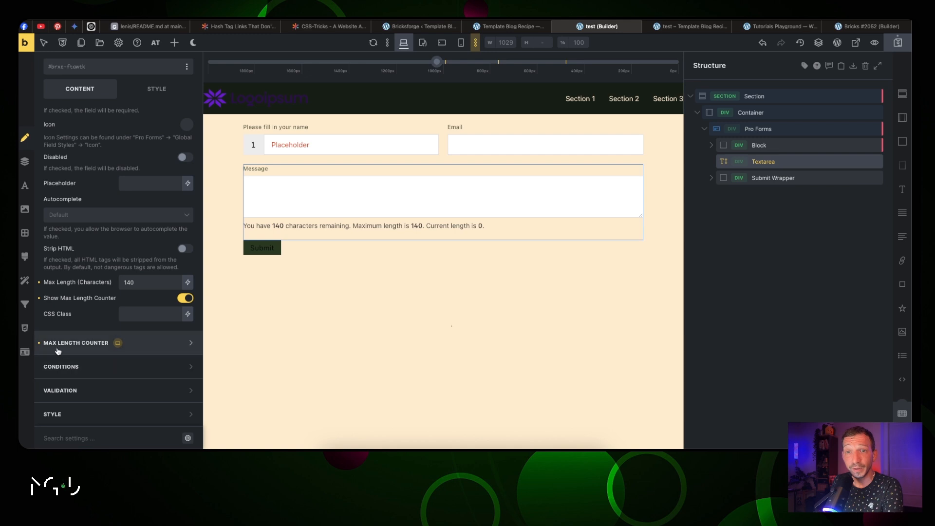
pyautogui.click(162, 347)
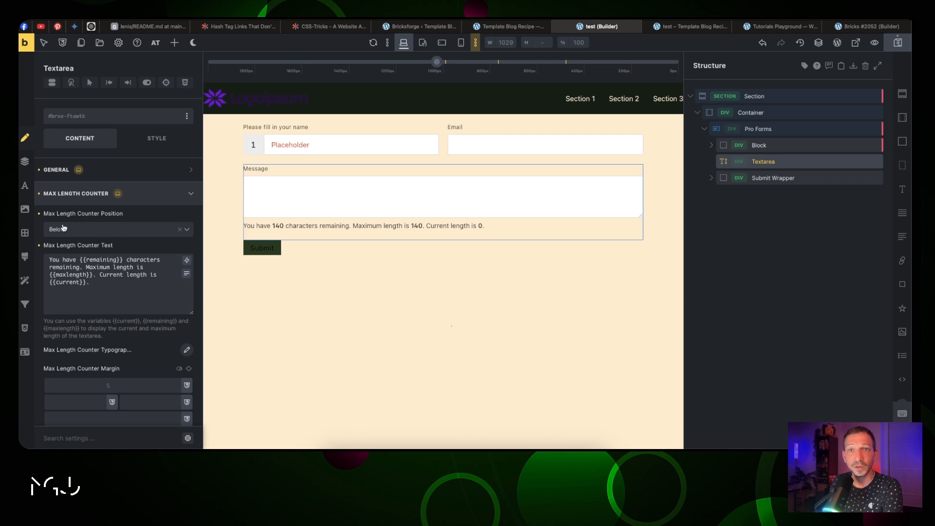
pyautogui.click(185, 231)
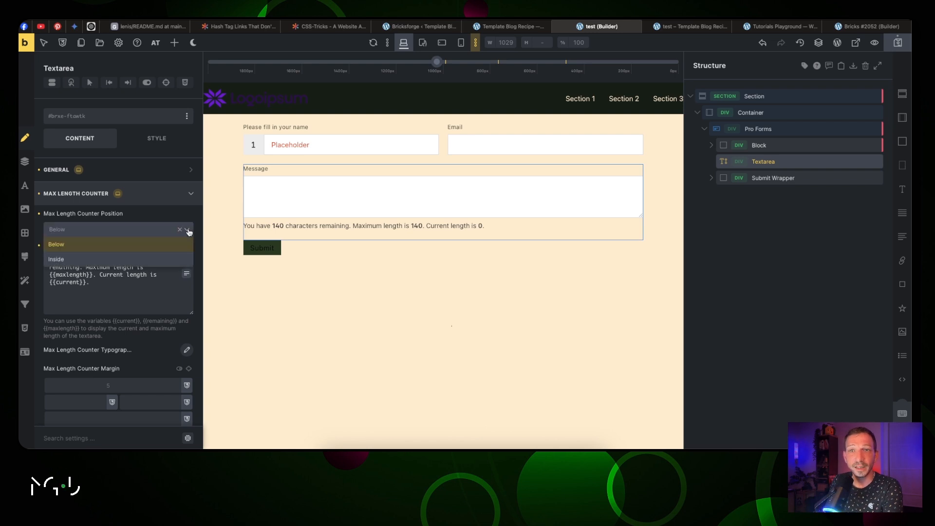
pyautogui.click(172, 258)
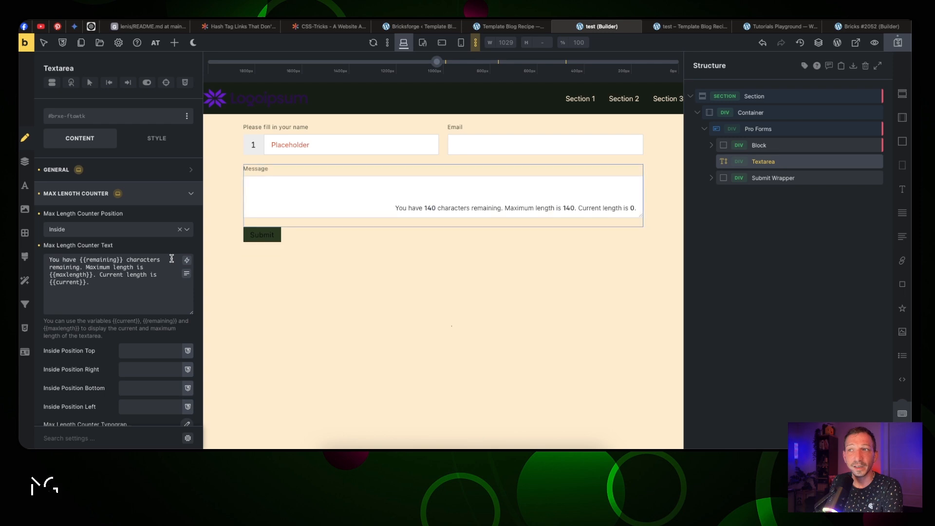
pyautogui.click(185, 230)
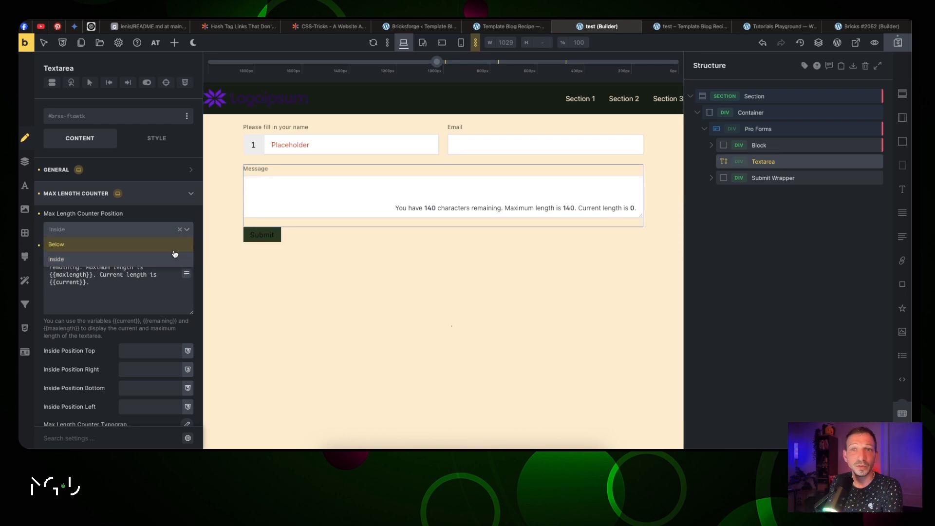
pyautogui.click(174, 252)
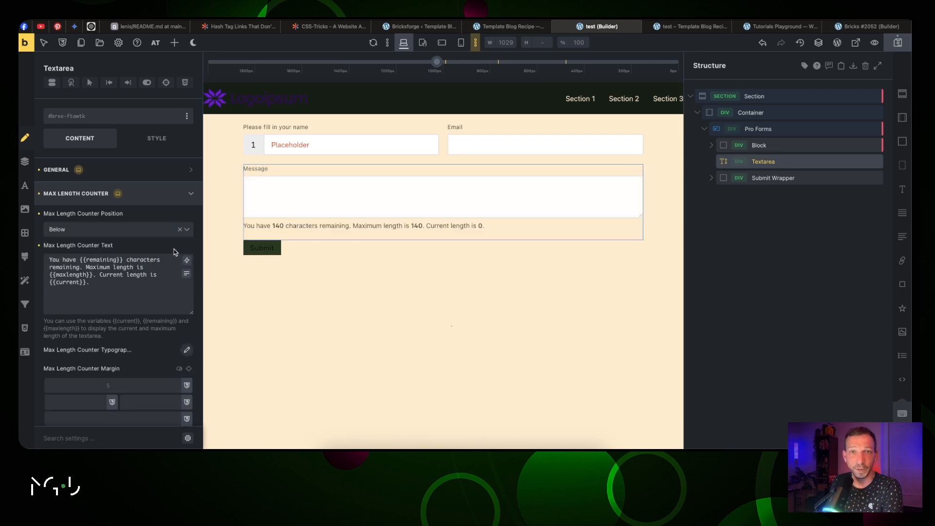
# - Examine the max length counter's text variables and its typography, margin, padding, border and alignment options
pyautogui.scroll(-2, 90, 214)
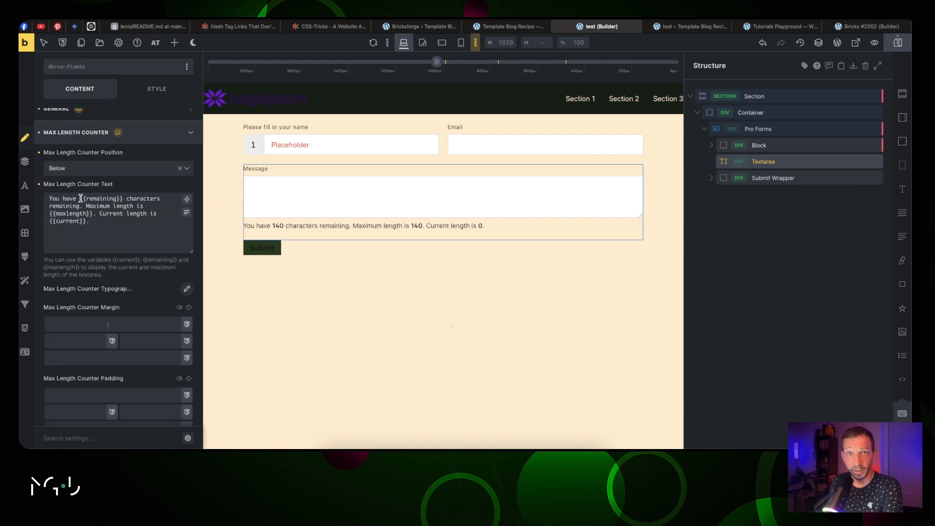
pyautogui.moveTo(81, 198); pyautogui.dragTo(123, 199)
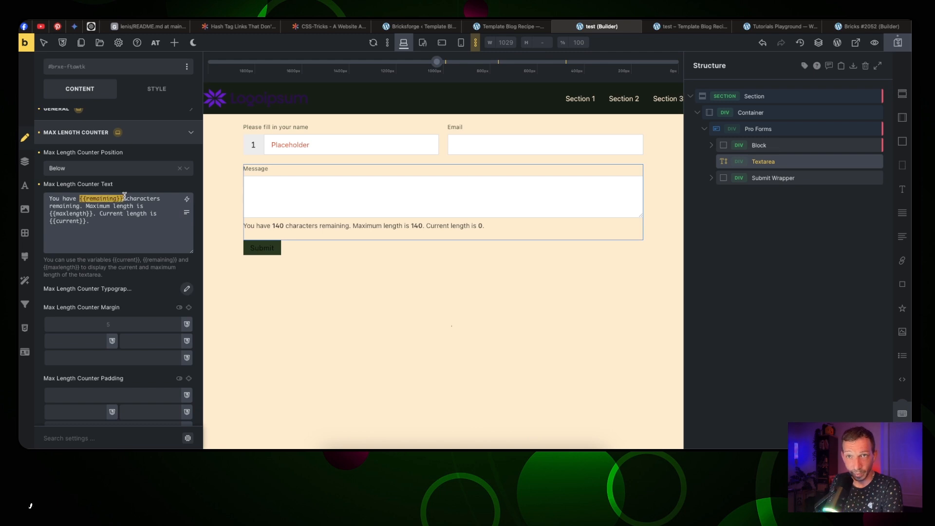
pyautogui.moveTo(49, 213); pyautogui.dragTo(93, 214)
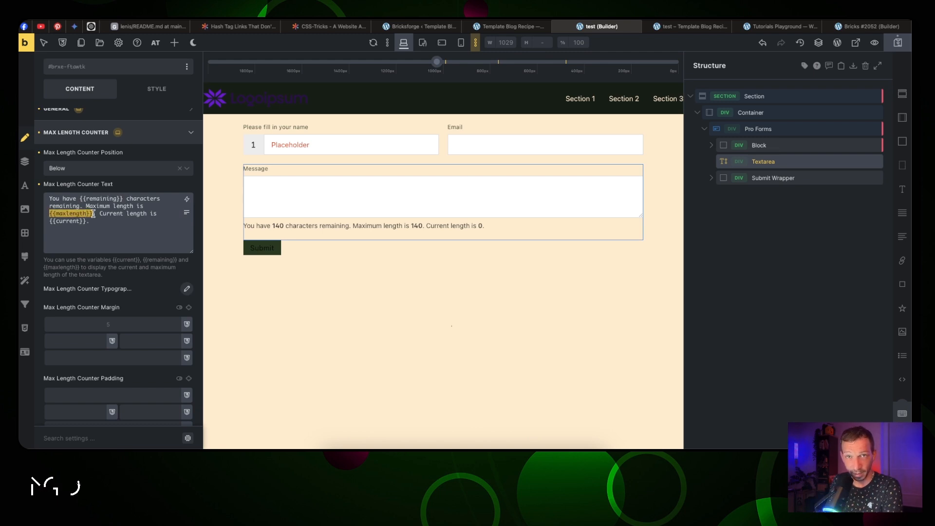
pyautogui.scroll(-1, 160, 277)
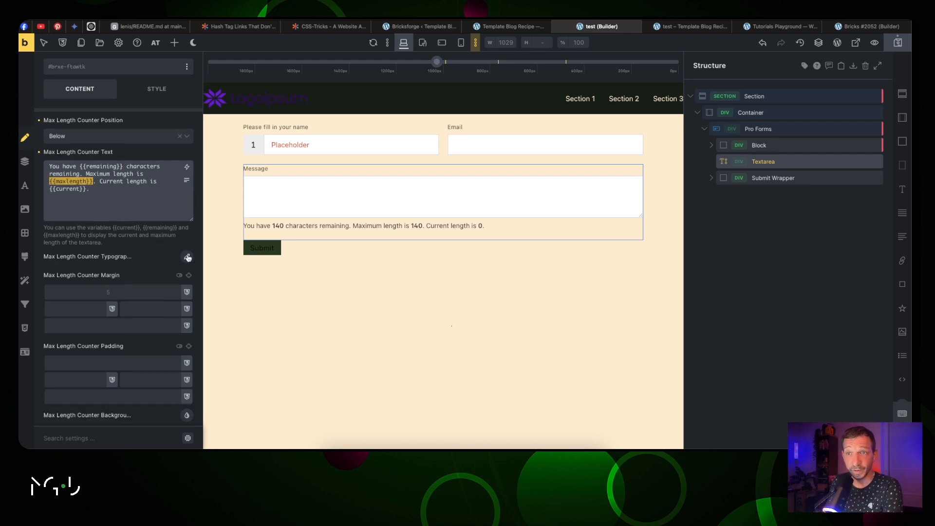
pyautogui.click(187, 257)
pyautogui.click(187, 257)
pyautogui.scroll(-2, 187, 257)
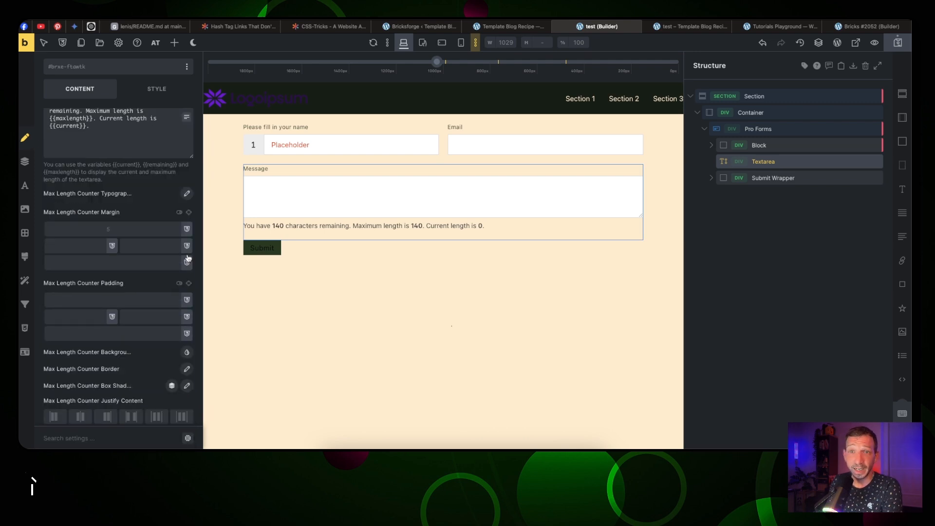
pyautogui.scroll(-3, 155, 287)
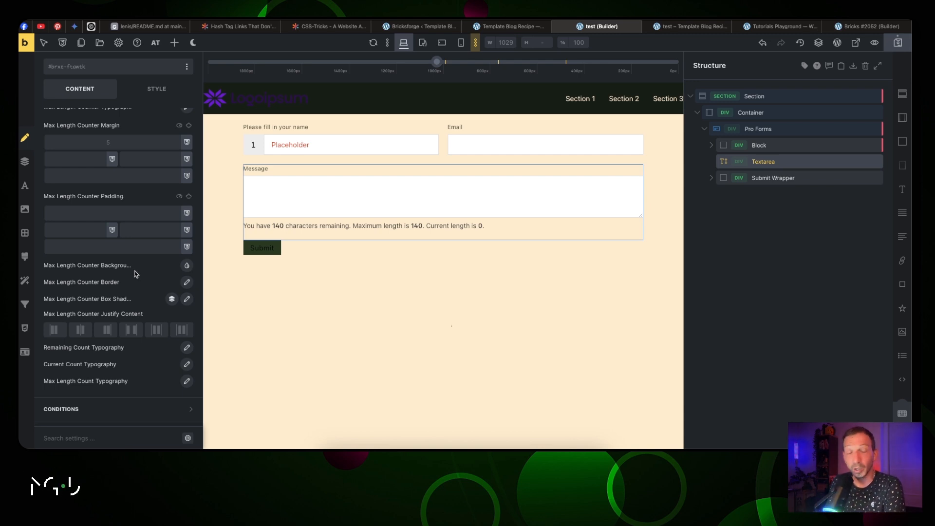
# - Select the Submit Button inside the Submit Wrapper and set its icon position to Left
pyautogui.click(712, 179)
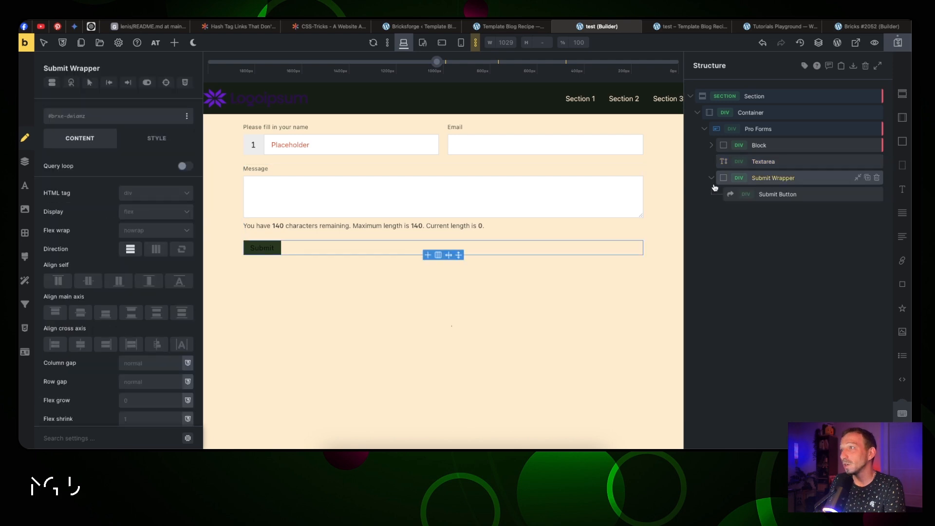
pyautogui.click(767, 194)
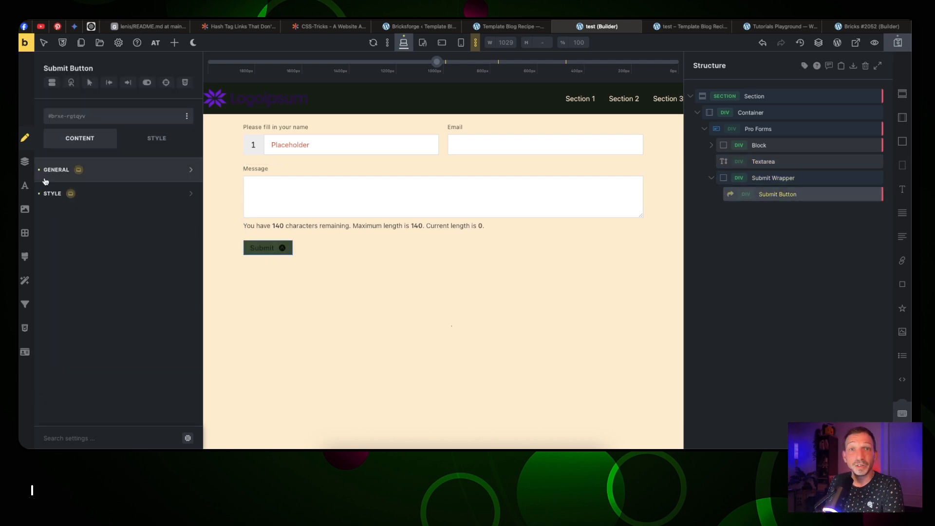
pyautogui.click(121, 174)
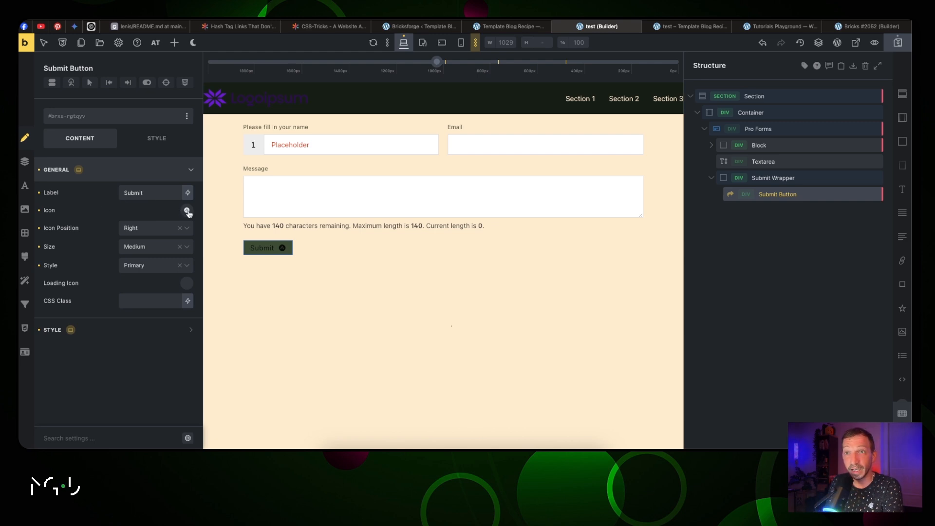
pyautogui.click(187, 211)
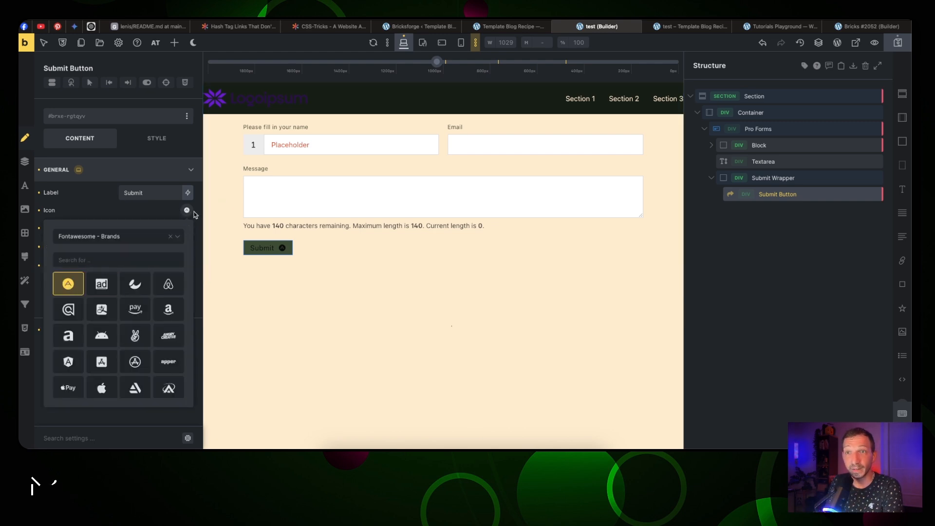
pyautogui.click(187, 212)
pyautogui.click(148, 230)
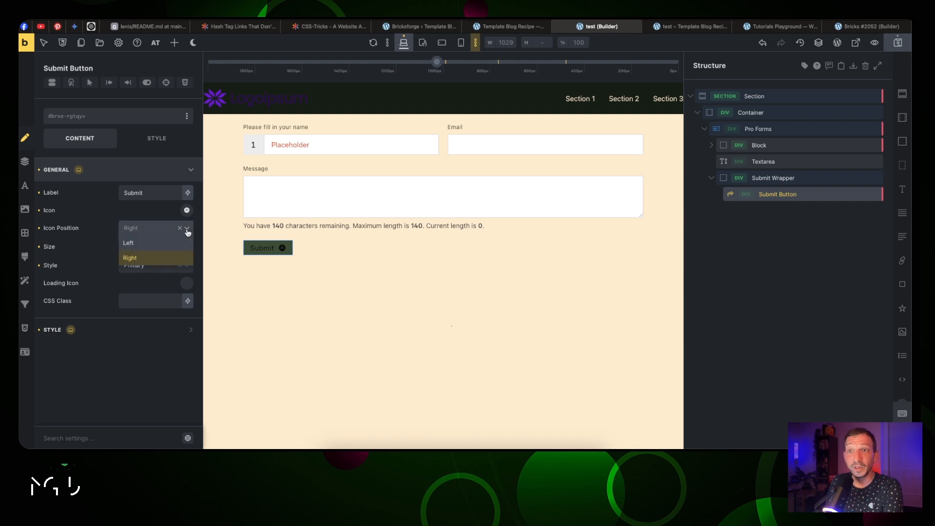
pyautogui.click(163, 243)
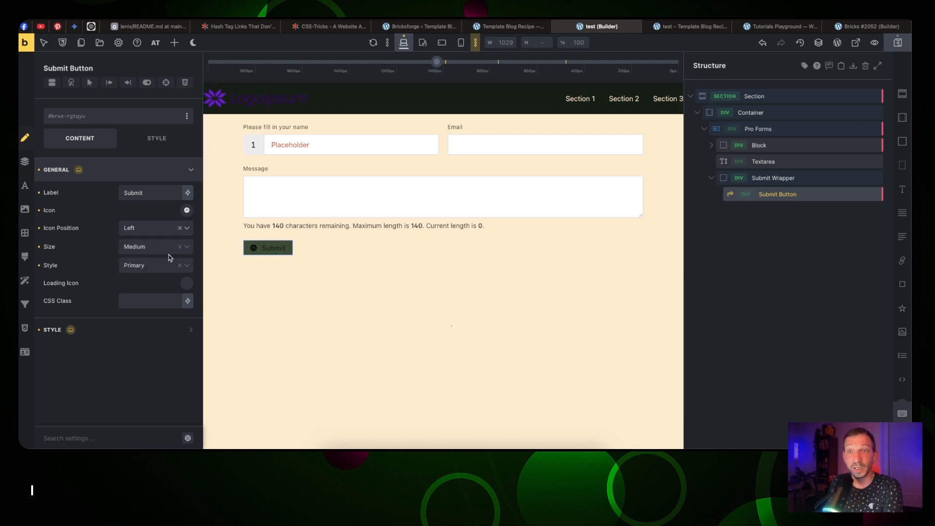
# - Try the Extra large size on the Submit Button, and clear both its size and style selections
pyautogui.click(187, 249)
pyautogui.click(175, 305)
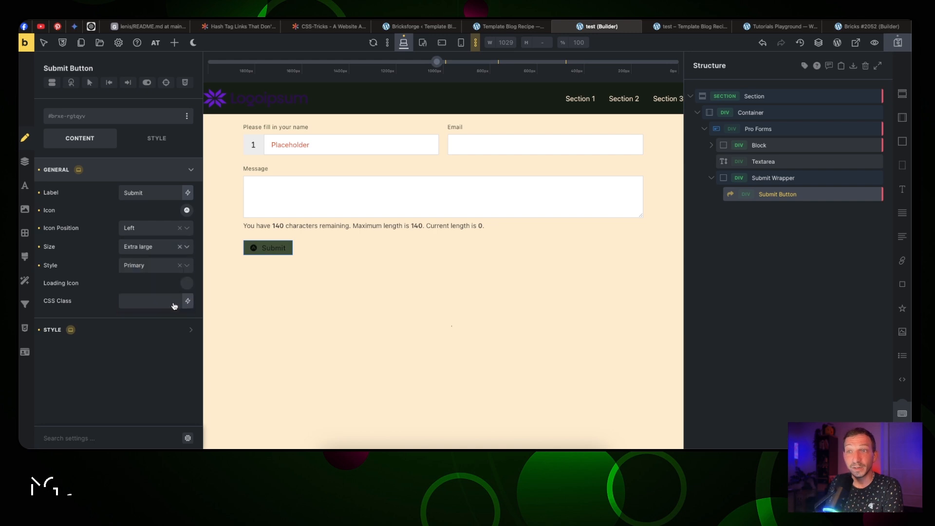
pyautogui.click(151, 265)
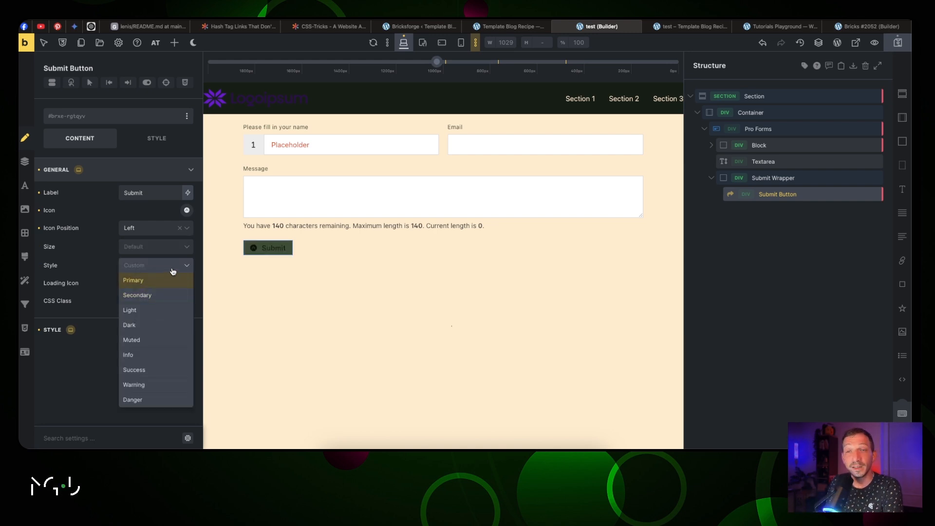
pyautogui.click(176, 266)
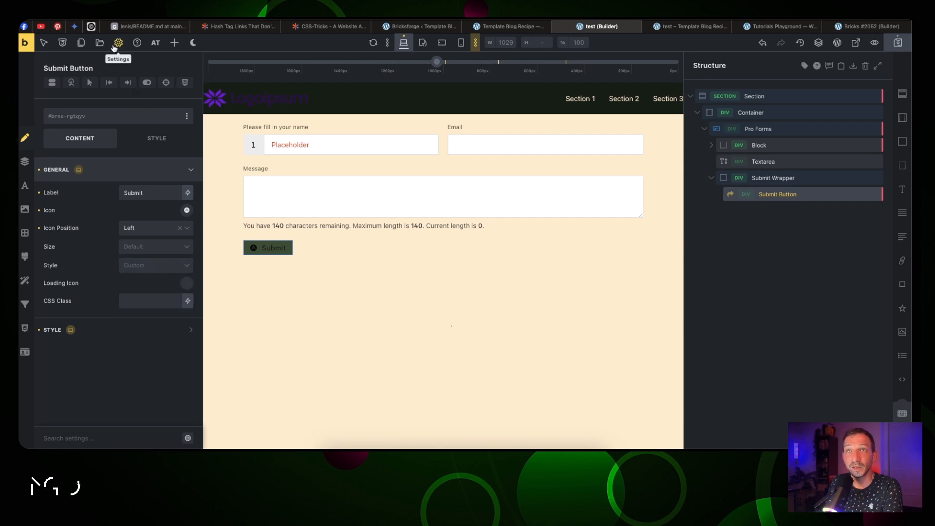
# - Open the theme style settings and look through the element sections for the button styling
pyautogui.click(113, 47)
pyautogui.click(104, 92)
pyautogui.scroll(-4, 127, 219)
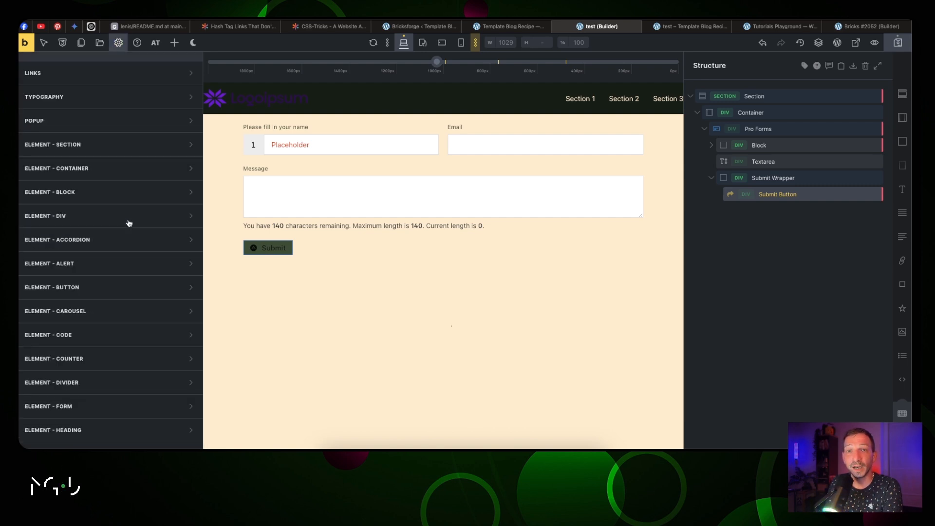
pyautogui.scroll(-1, 129, 223)
pyautogui.scroll(4, 128, 219)
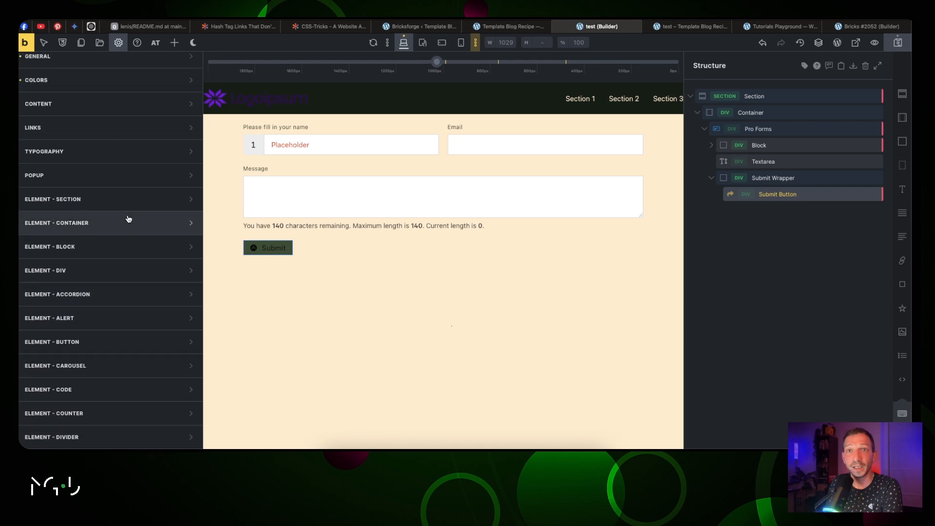
# - Examine the button element's default and primary style options in the theme style settings
pyautogui.scroll(-7, 128, 219)
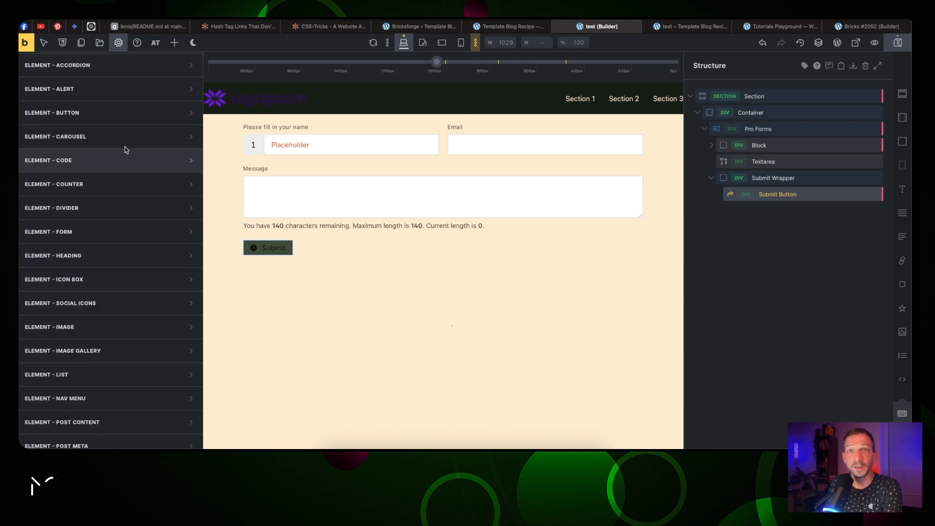
pyautogui.click(123, 121)
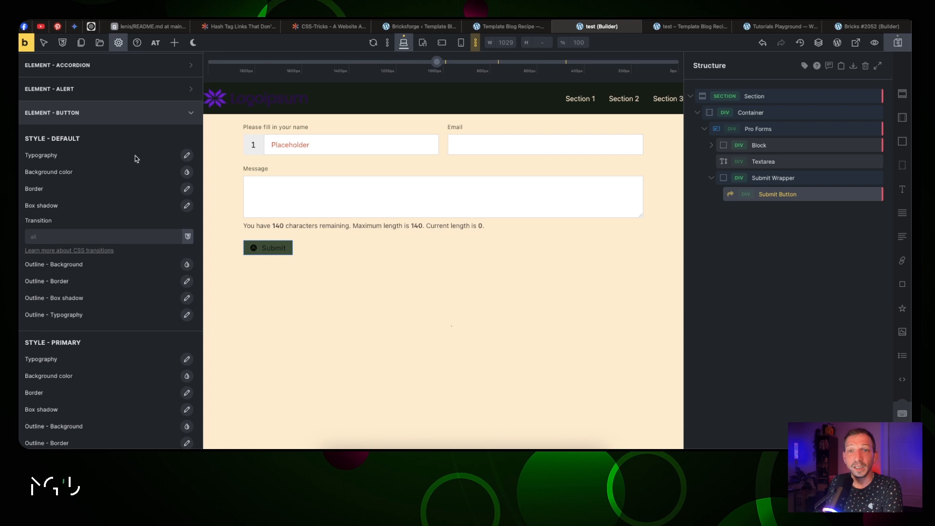
pyautogui.scroll(-5, 133, 156)
pyautogui.scroll(10, 151, 196)
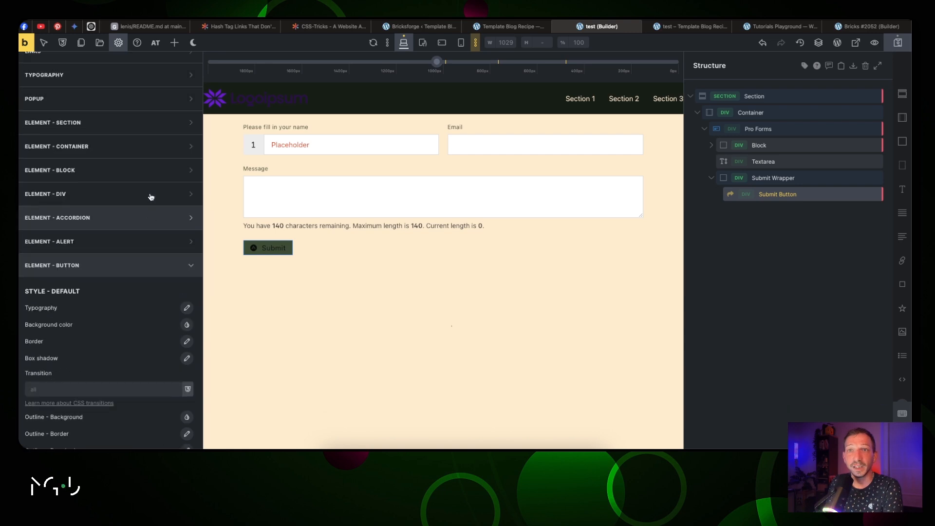
# - Return to the form's Submit Button and examine its general style and size options
pyautogui.click(267, 248)
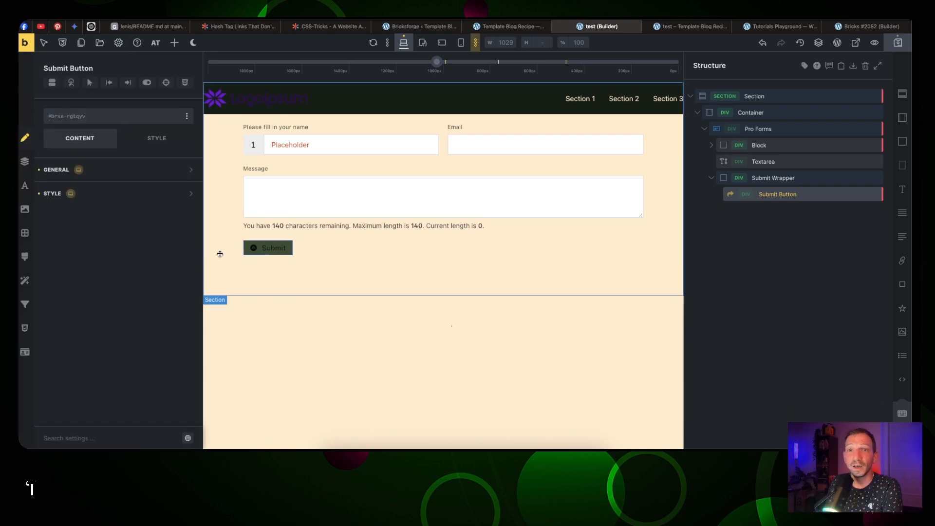
pyautogui.click(112, 173)
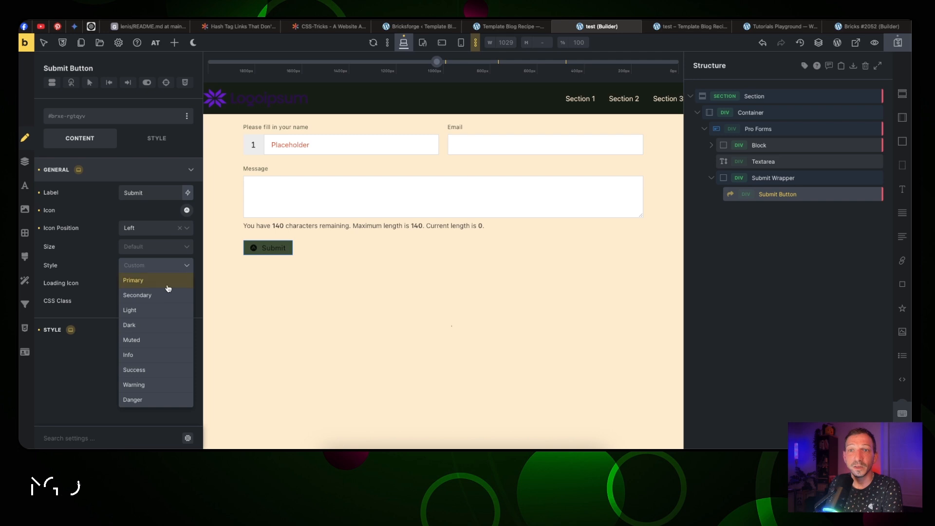
pyautogui.click(188, 247)
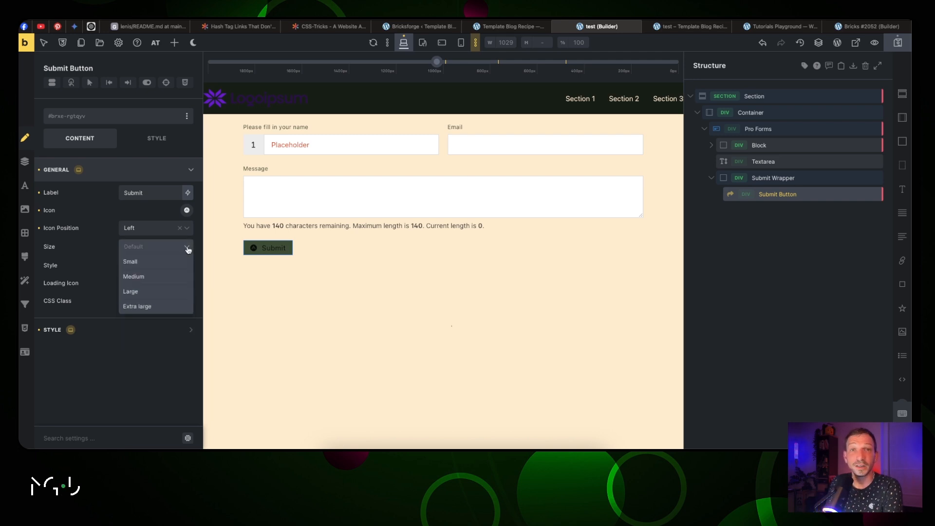
pyautogui.click(188, 248)
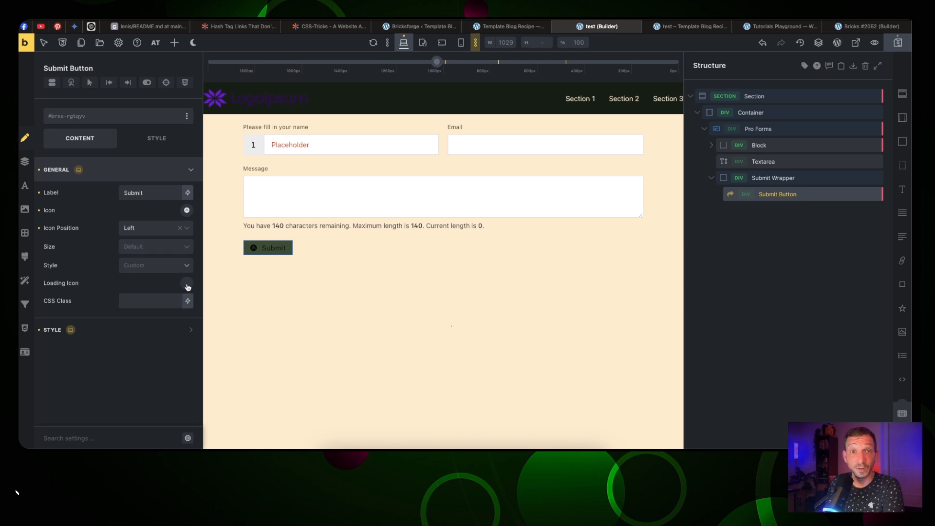
# - Clear the Submit Button's current background and set its background color to the Core Framework palette's base orange-red
pyautogui.click(147, 330)
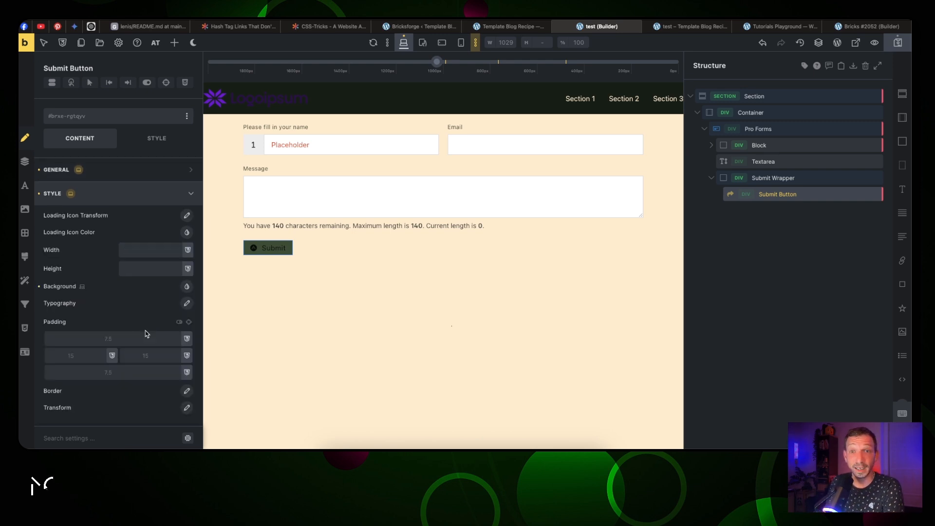
pyautogui.click(39, 288)
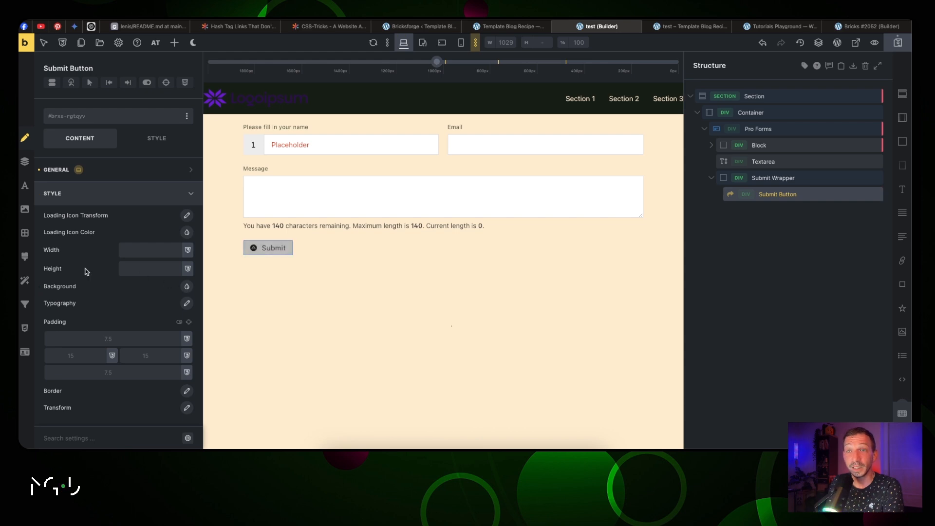
pyautogui.click(185, 286)
pyautogui.click(177, 311)
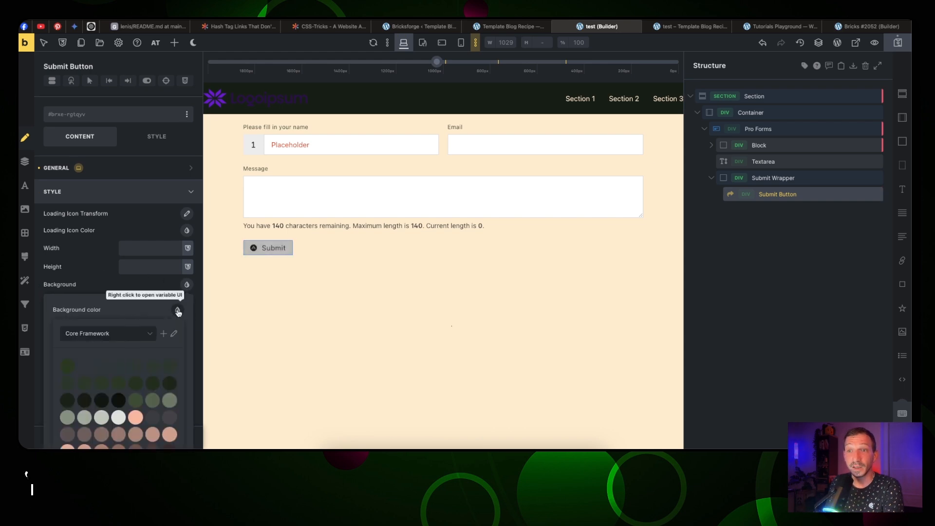
pyautogui.scroll(-2, 87, 319)
pyautogui.click(68, 402)
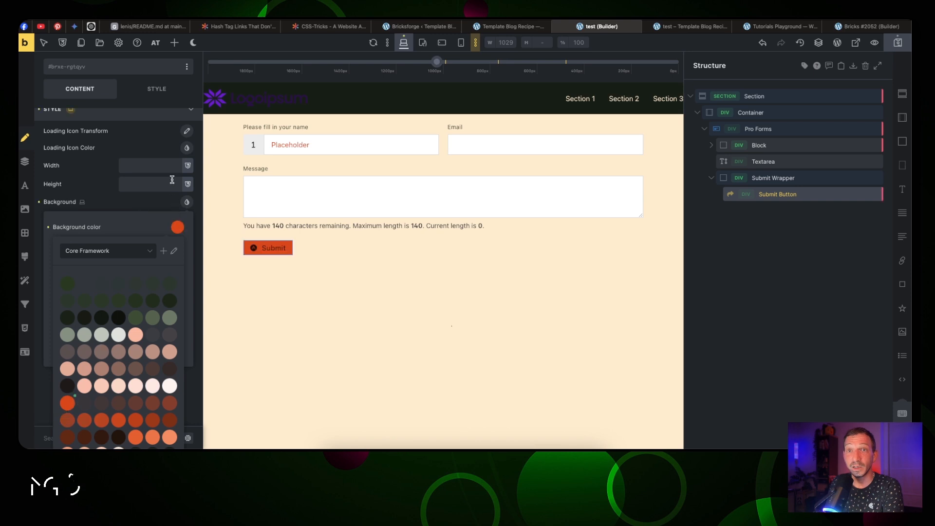
pyautogui.click(149, 198)
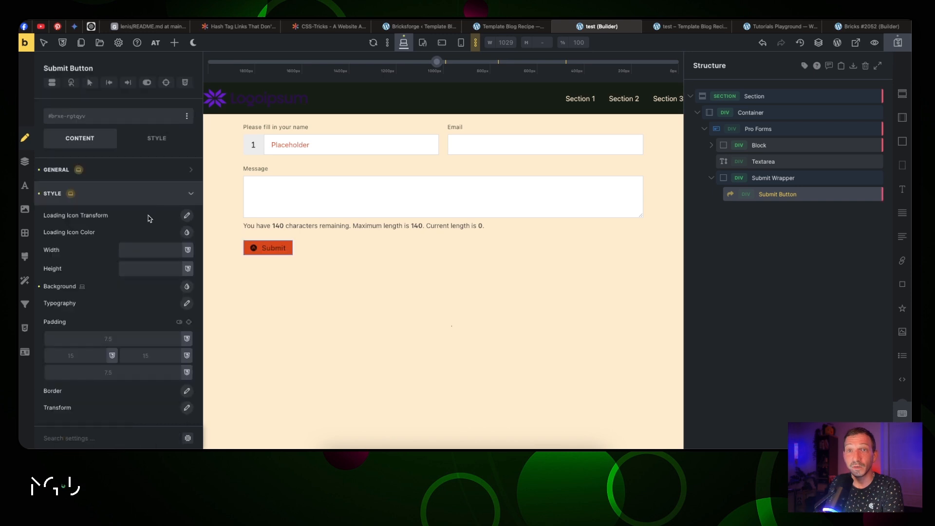
# - Set the Submit Button's typography color to the Core Framework white, var(--jt-light)
pyautogui.click(187, 304)
pyautogui.click(177, 328)
pyautogui.scroll(-4, 83, 379)
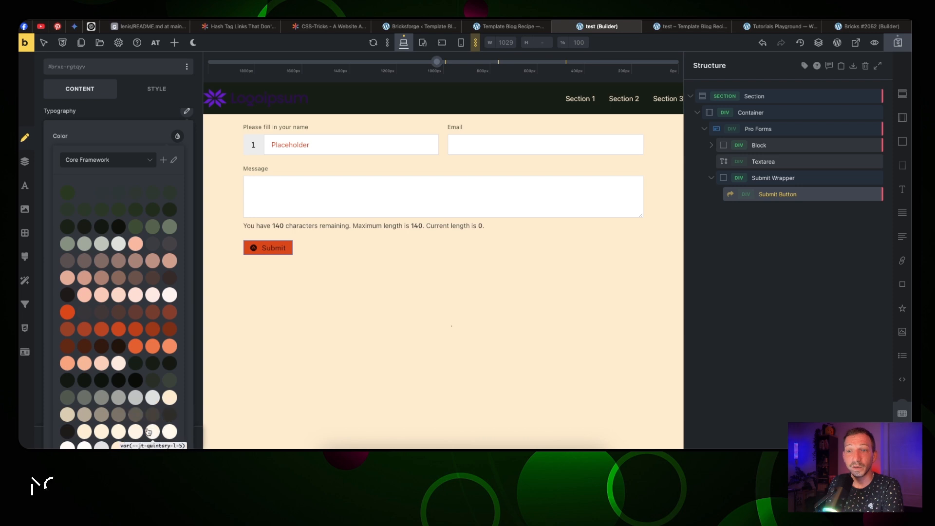
pyautogui.scroll(-2, 127, 390)
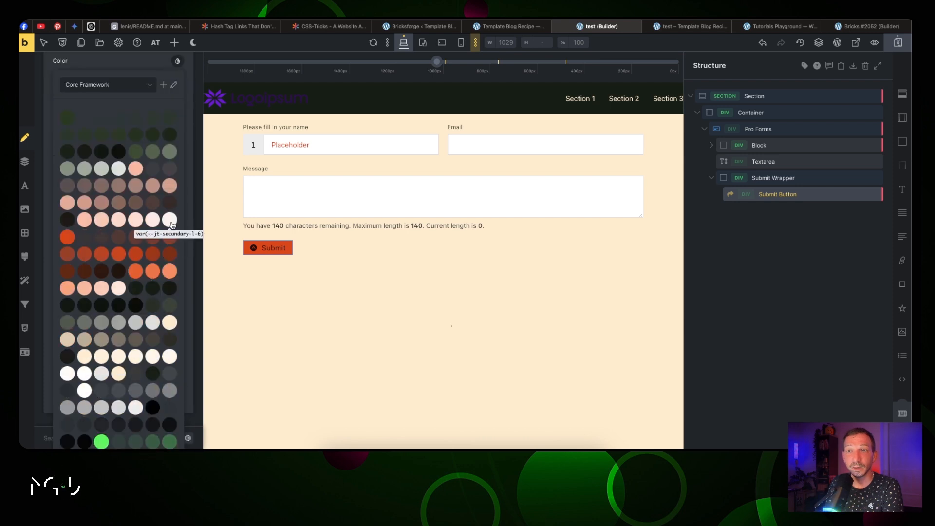
pyautogui.click(84, 390)
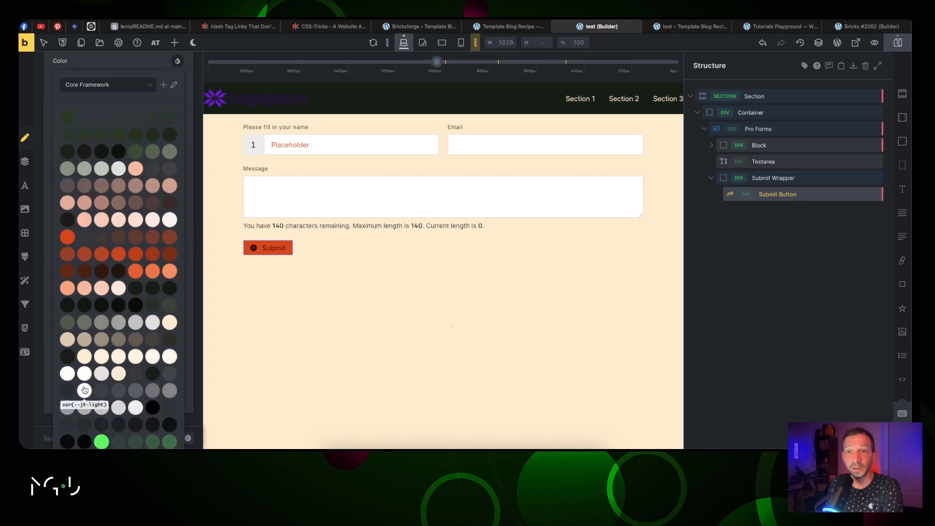
pyautogui.click(177, 61)
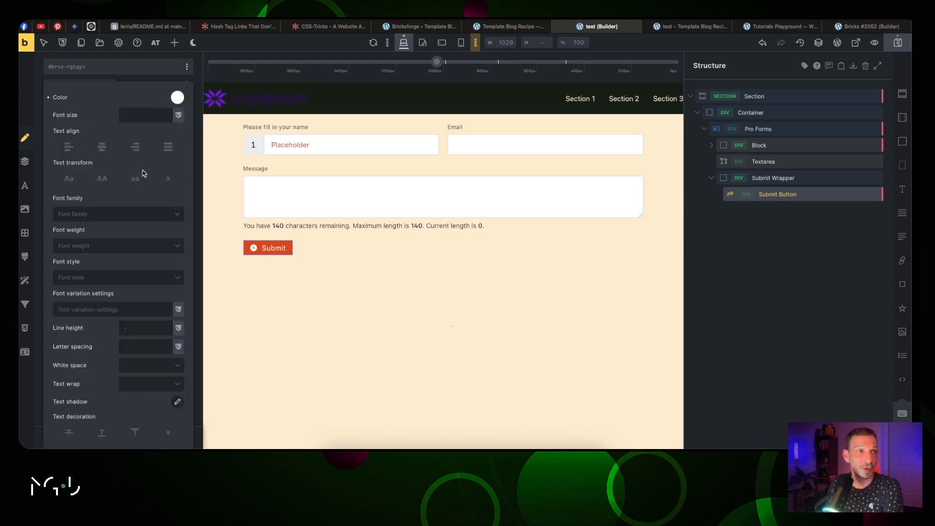
pyautogui.scroll(4, 141, 193)
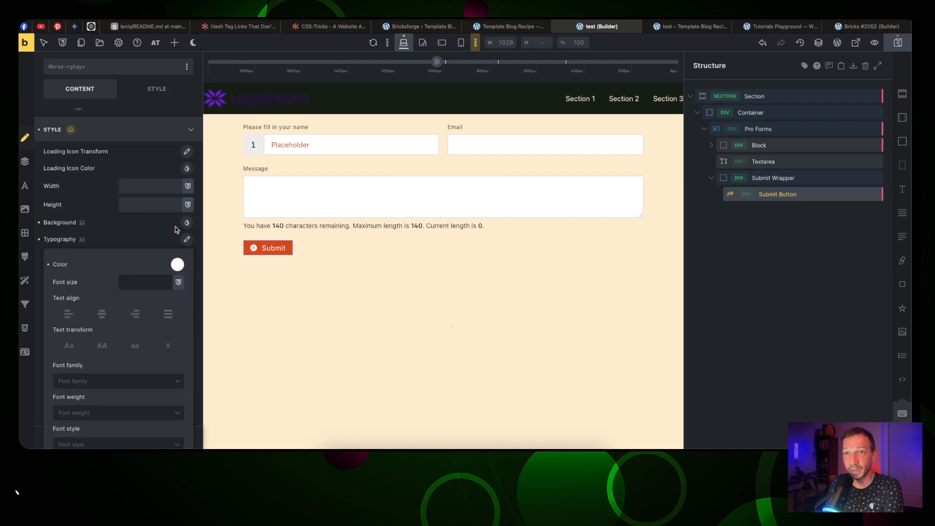
pyautogui.click(185, 239)
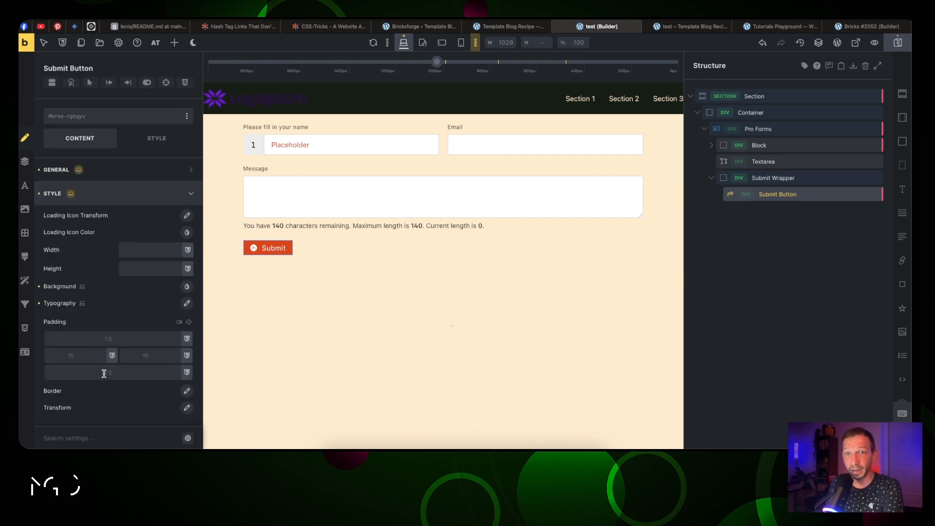
# - Save the form page, switch to its live front-end page and reload it
pyautogui.click(893, 44)
pyautogui.hotkey('ctrl', 'Tab')
pyautogui.press('super+r')
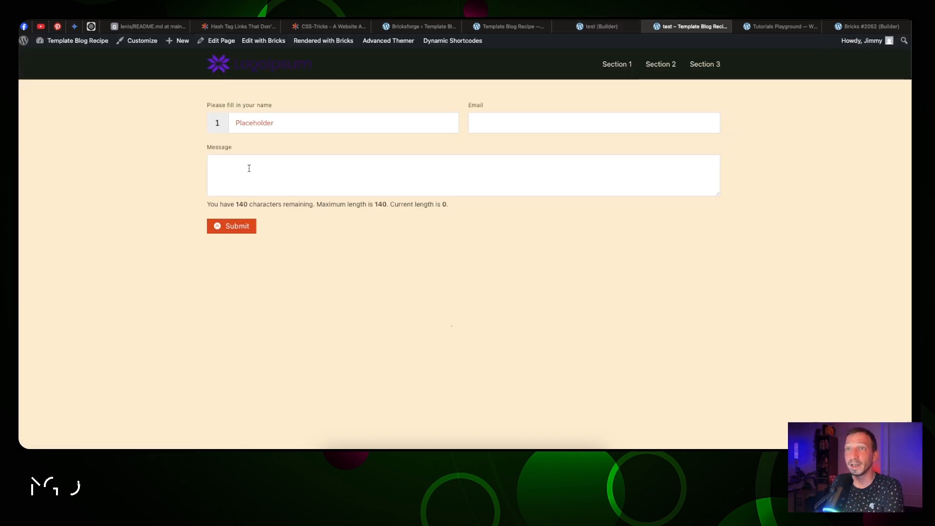
# - Fill in the live form with a first name, a test e-mail address and a random message, and submit it
pyautogui.click(290, 123)
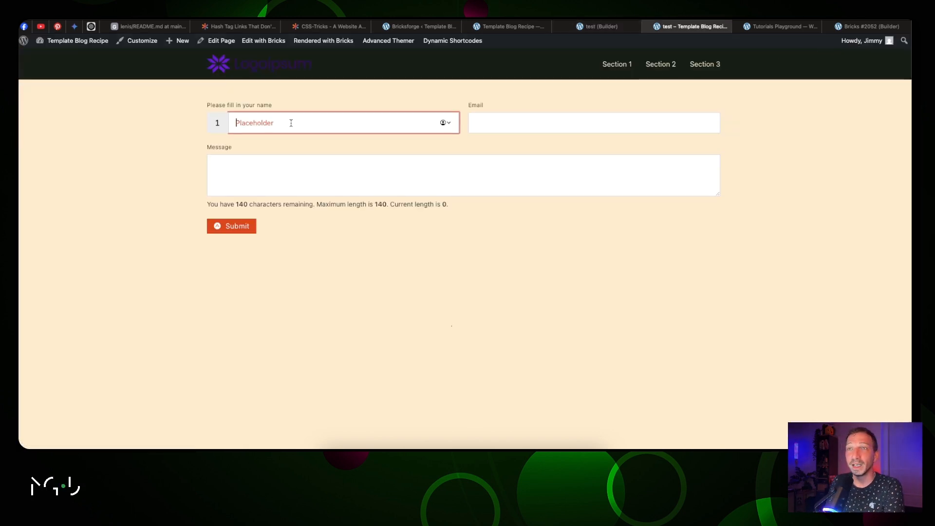
pyautogui.write('Jimy')
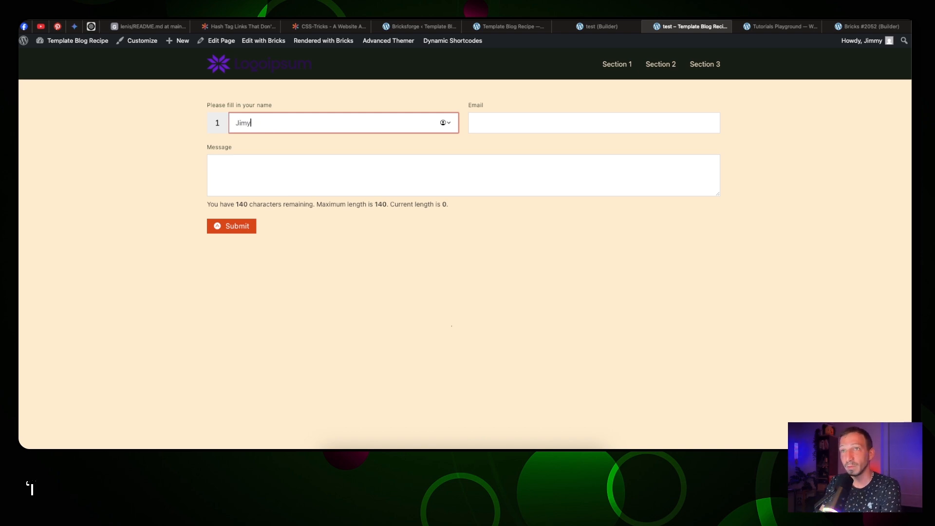
pyautogui.press('BackSpace')
pyautogui.write('my')
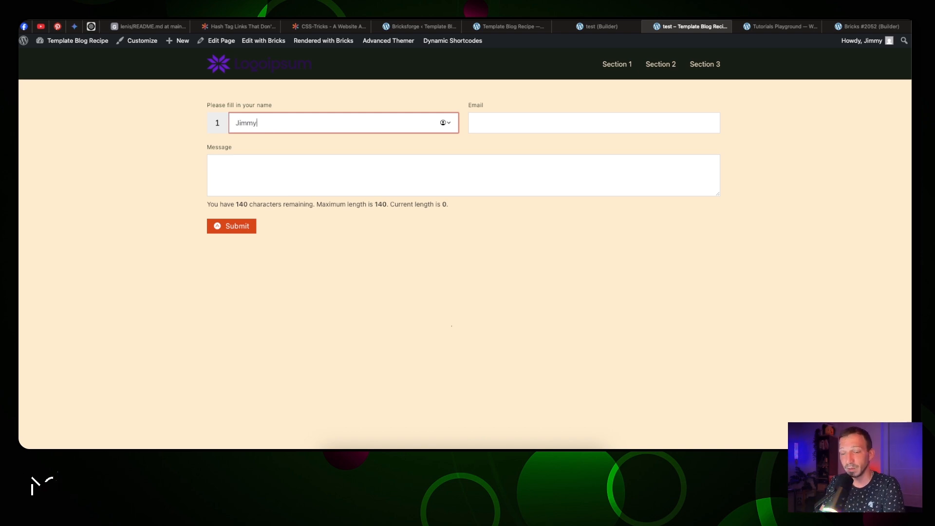
pyautogui.press('Tab')
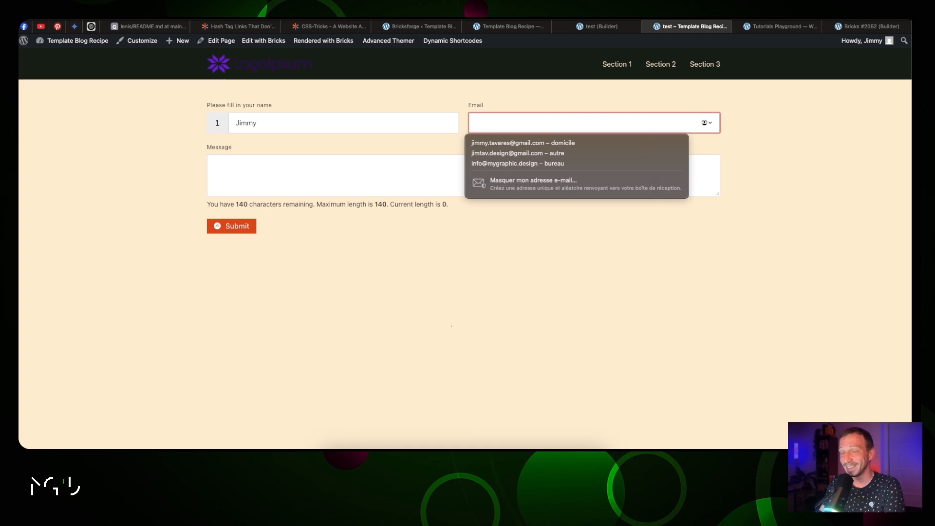
pyautogui.write('a@a.com')
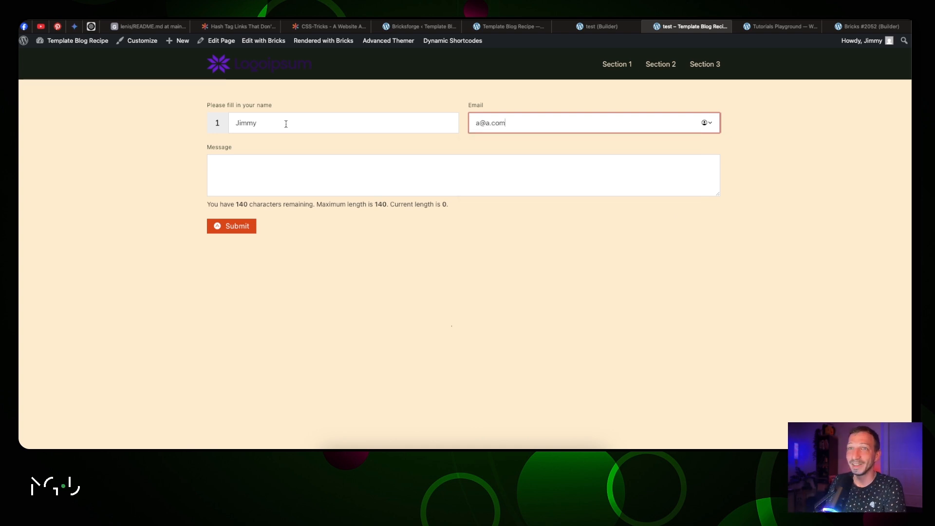
pyautogui.click(270, 167)
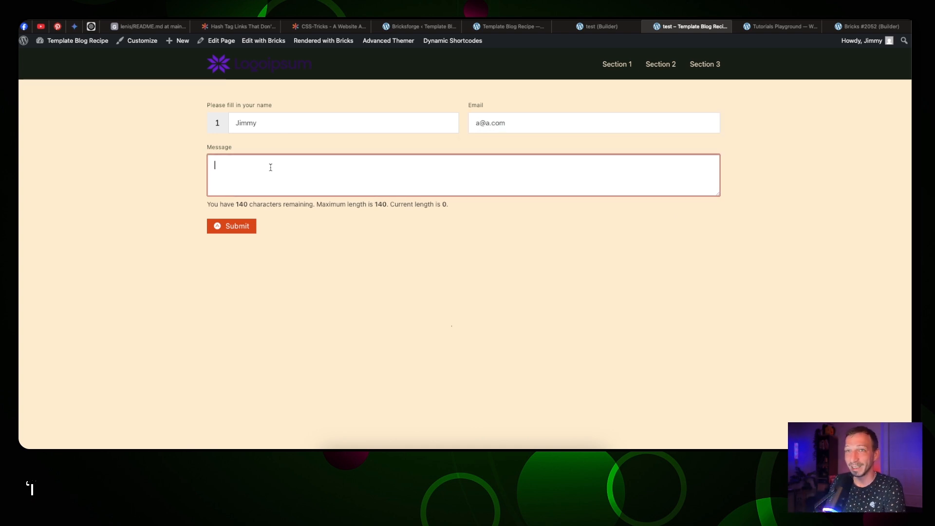
pyautogui.write('msdflkjqsmdfkljqmsldkfjqmslkdjf')
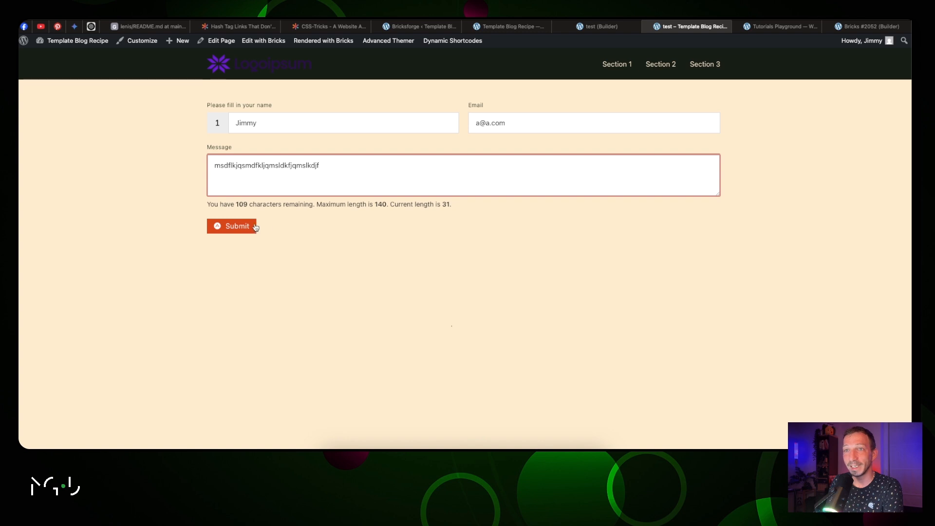
pyautogui.click(235, 229)
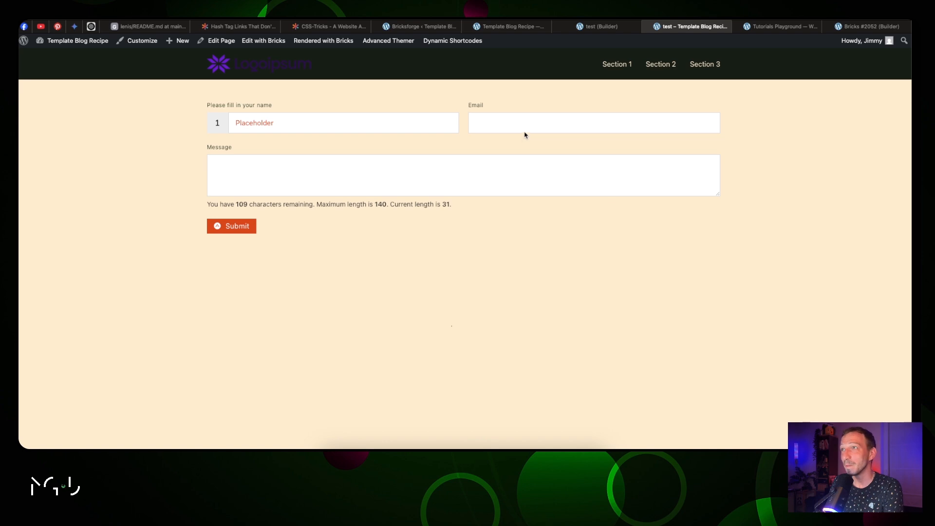
# - Back in the builder, set the Pro Forms email's reply-to address to {{email}} and save the page
pyautogui.click(597, 26)
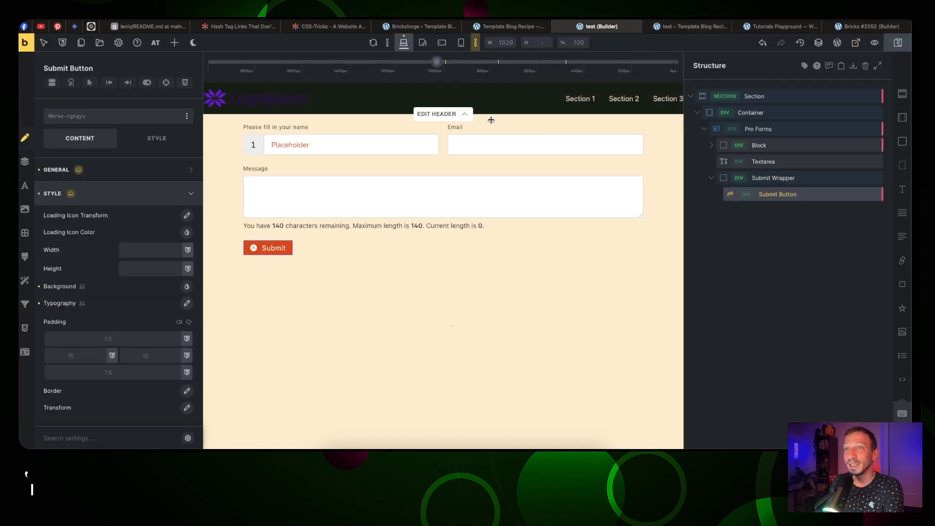
pyautogui.click(490, 128)
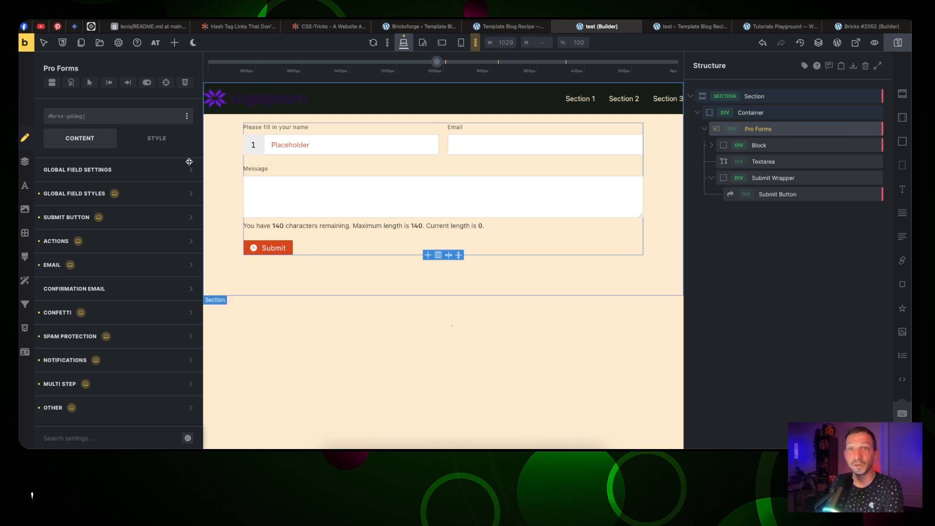
pyautogui.click(109, 267)
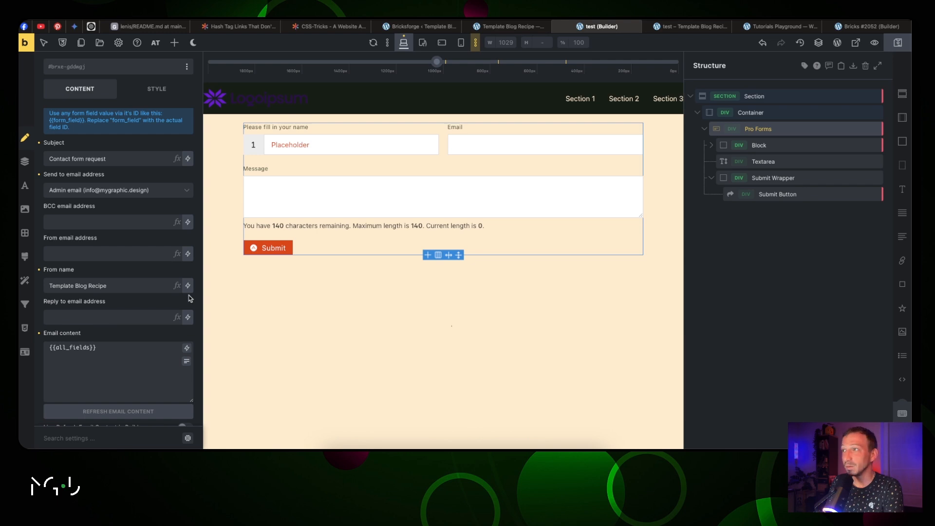
pyautogui.click(62, 318)
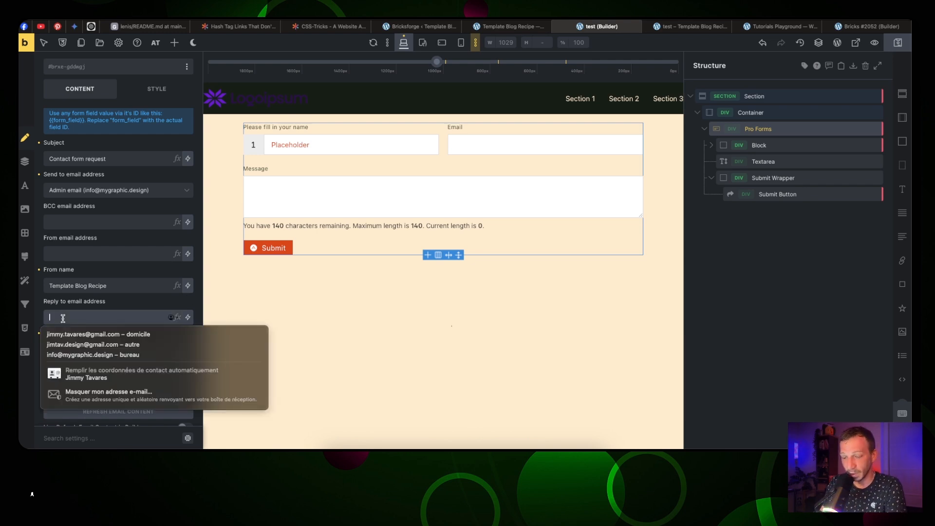
pyautogui.write('{{')
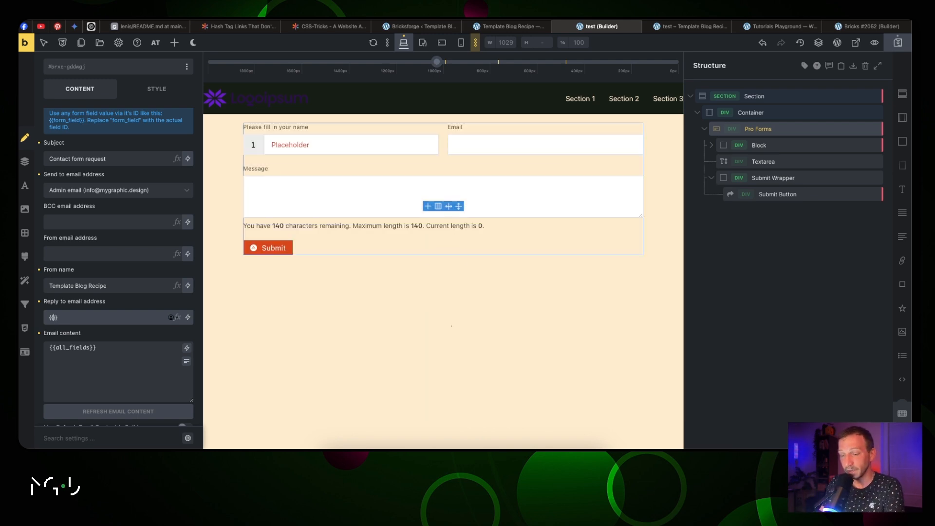
pyautogui.write('email')
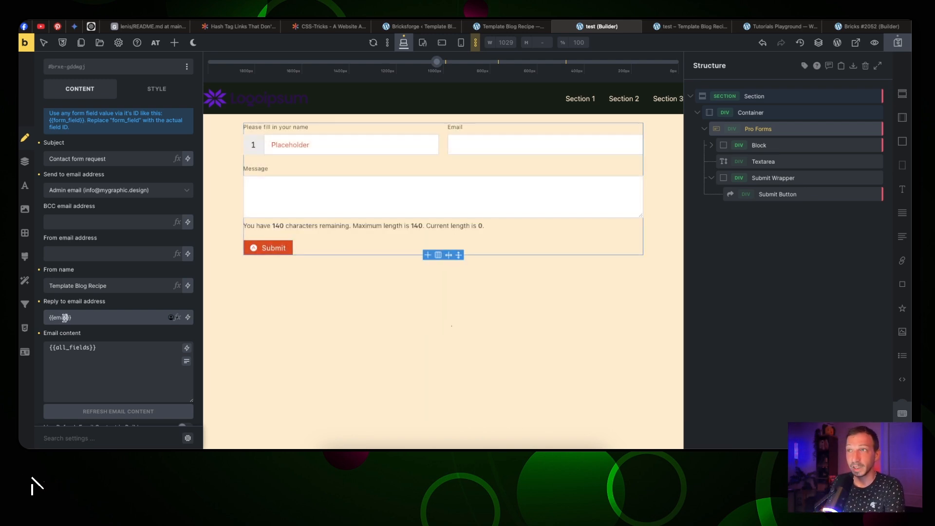
pyautogui.click(897, 44)
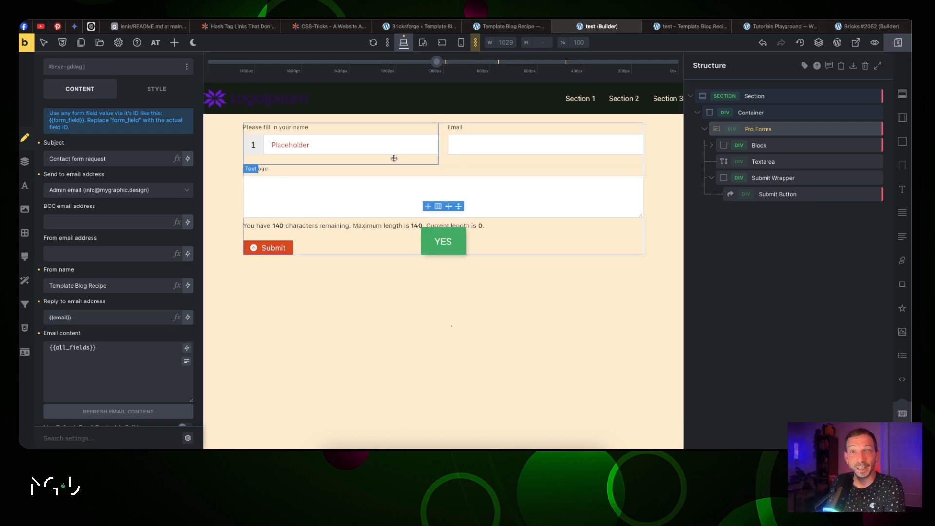